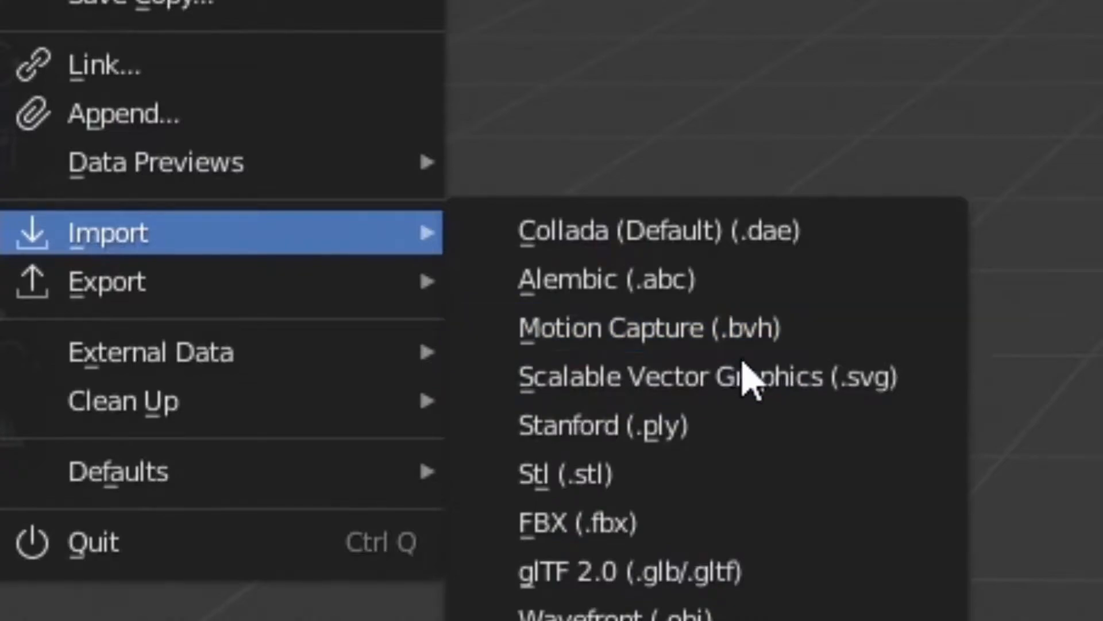
Import the Scalable Vector Graphics file iteration-3.svg from the tutorial project's images folder.
left_click(772, 380)
double_click(460, 227)
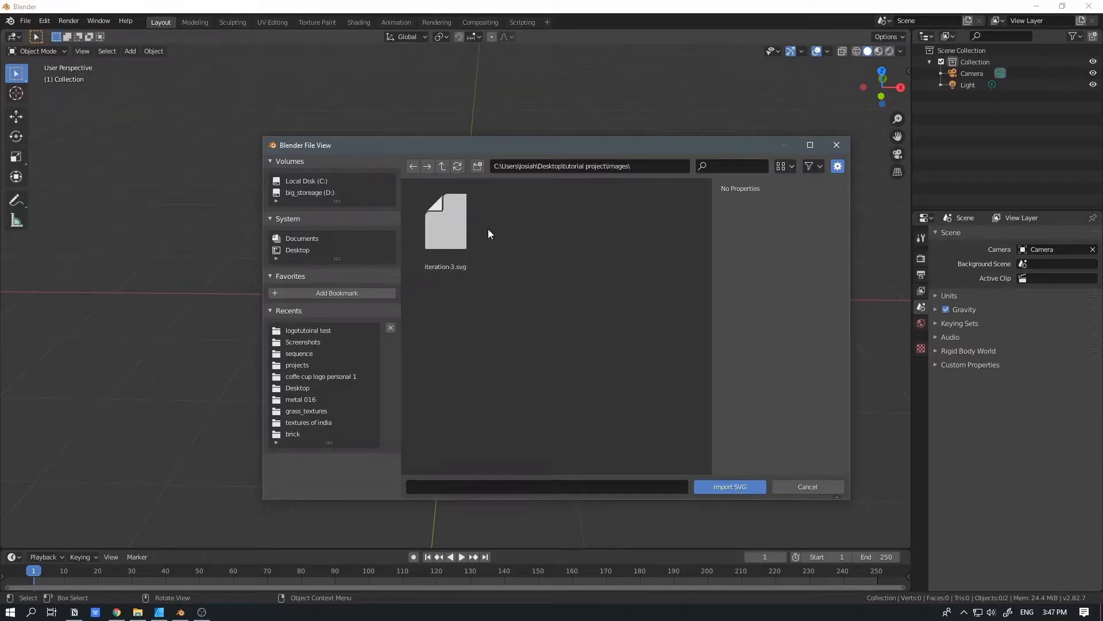
left_click(463, 228)
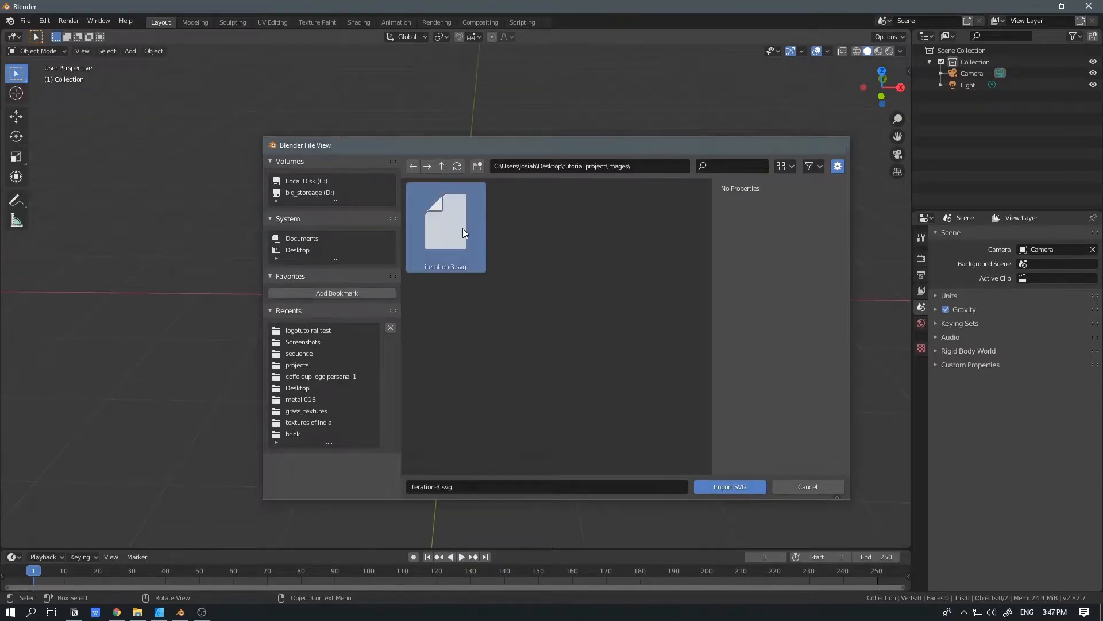
double_click(463, 229)
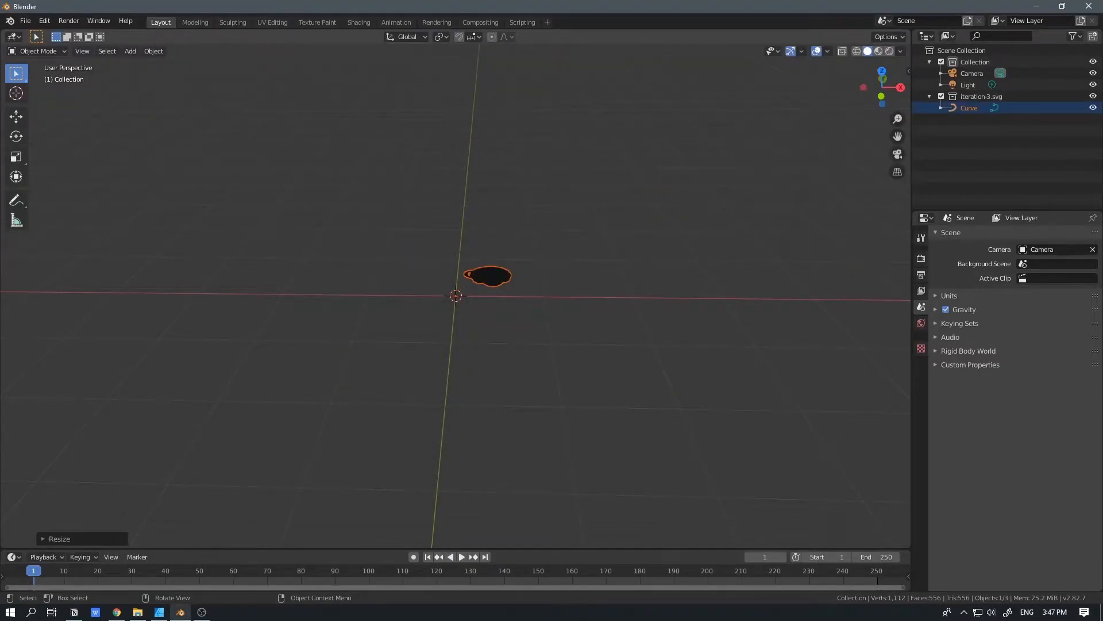
Scale up the imported logo curve and rotate it 90° about the X axis so it stands upright.
key("s")
left_click(817, 280)
key("s")
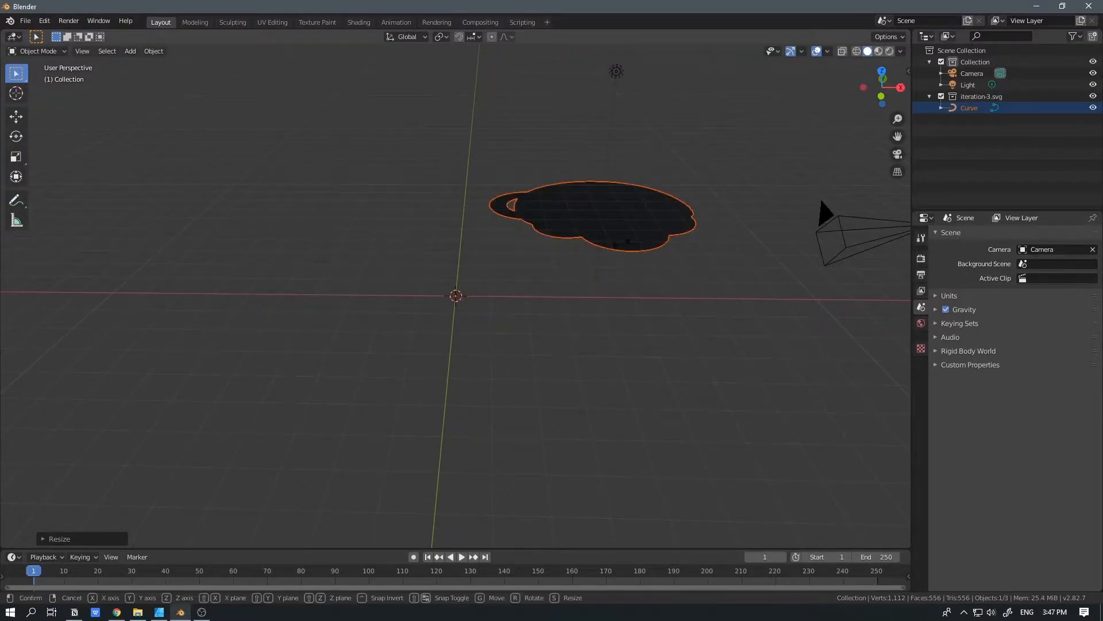
left_click(367, 243)
middle_click_drag(367, 243, 497, 223)
type("rx90")
key("Return")
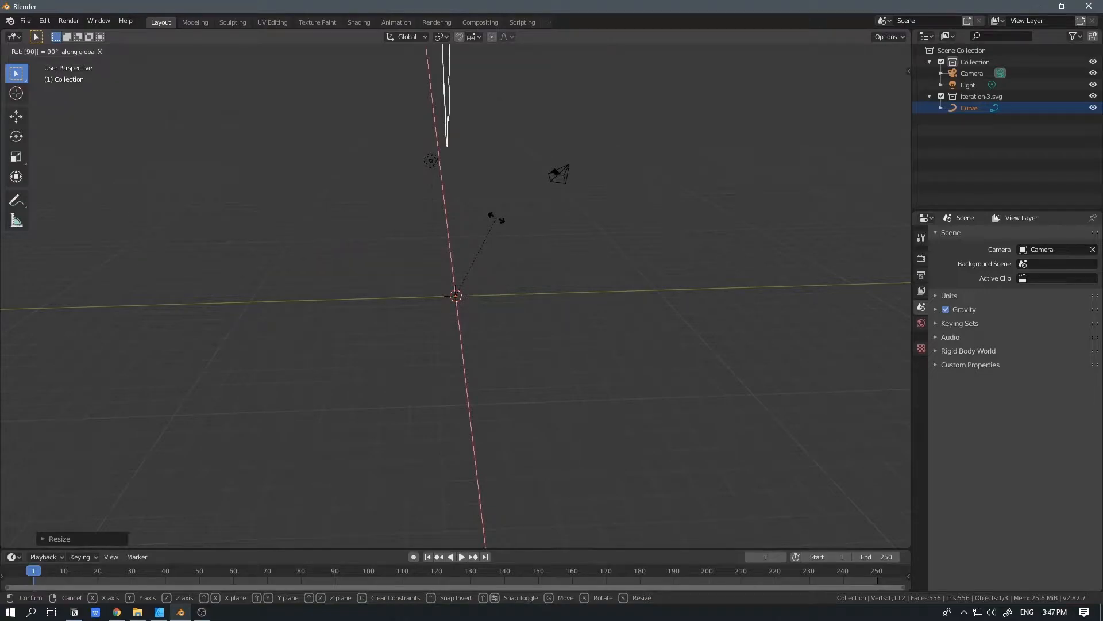
Move the logo curve along the Z and X axes so its lowest point rests at the world origin.
key("g")
key("z")
left_click(527, 363)
middle_click_drag(542, 372, 516, 314)
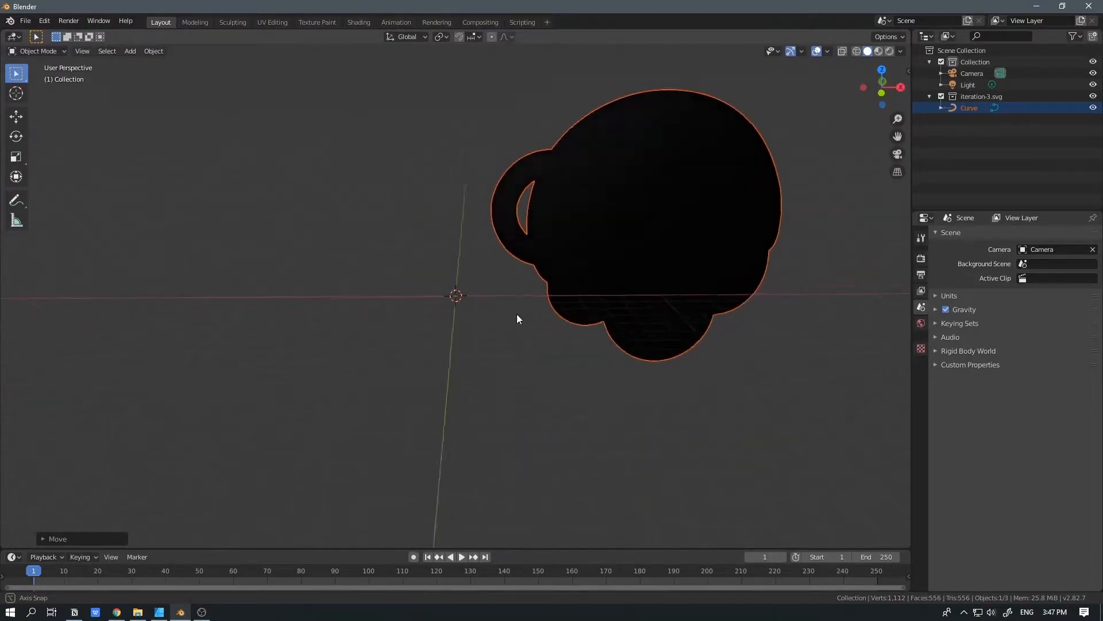
key("g")
key("y")
key("x")
left_click(498, 340)
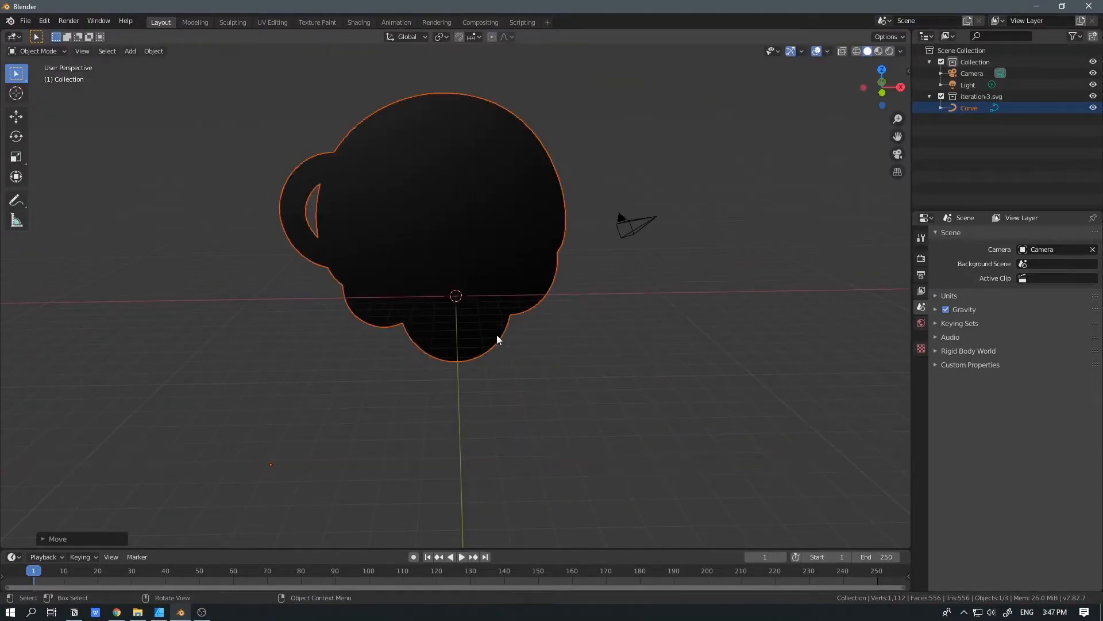
key("g")
key("z")
left_click(506, 274)
Change the logo curve's shape to 3D and convert it to a mesh.
mouse_move(598, 271)
middle_mouse_down()
mouse_move(483, 264)
mouse_move(588, 271)
middle_mouse_up()
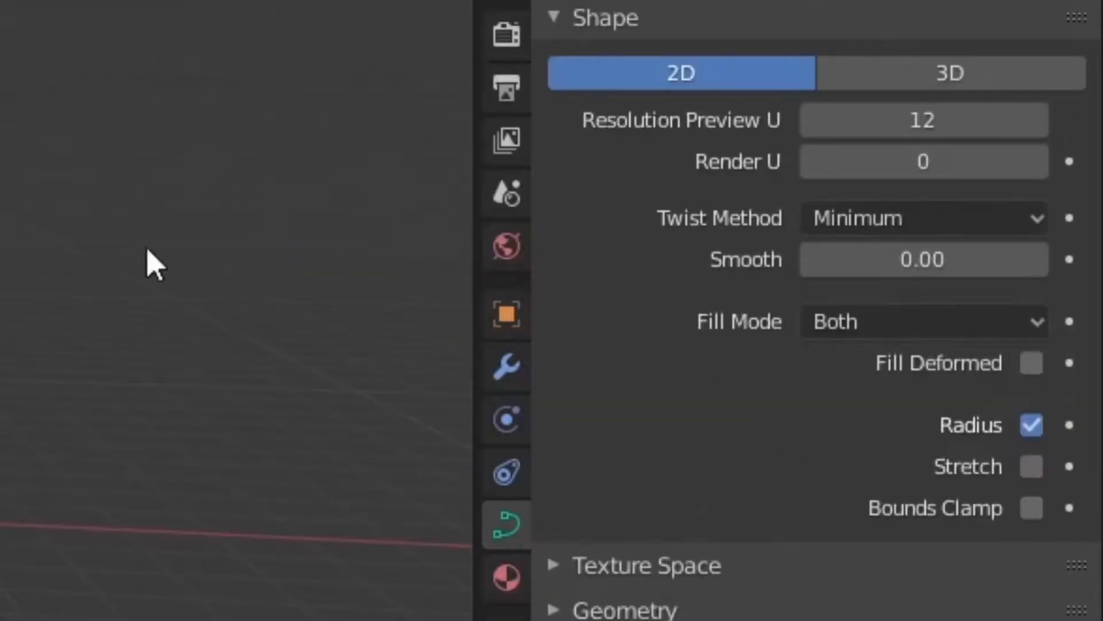
middle_click_drag(146, 248, 50, 198)
left_click(942, 78)
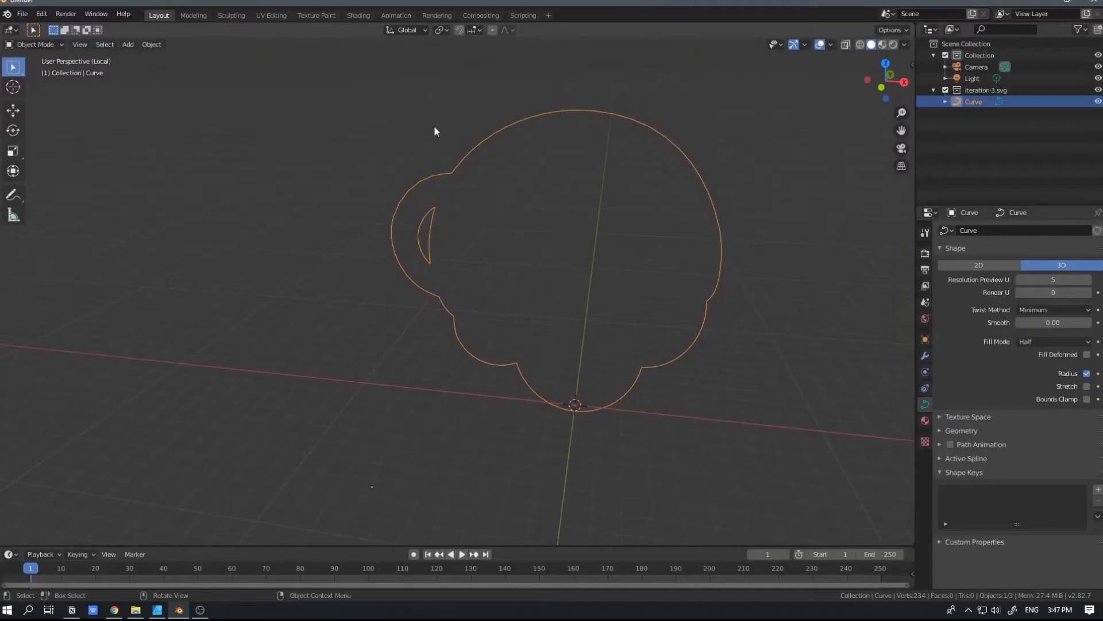
right_click(434, 131)
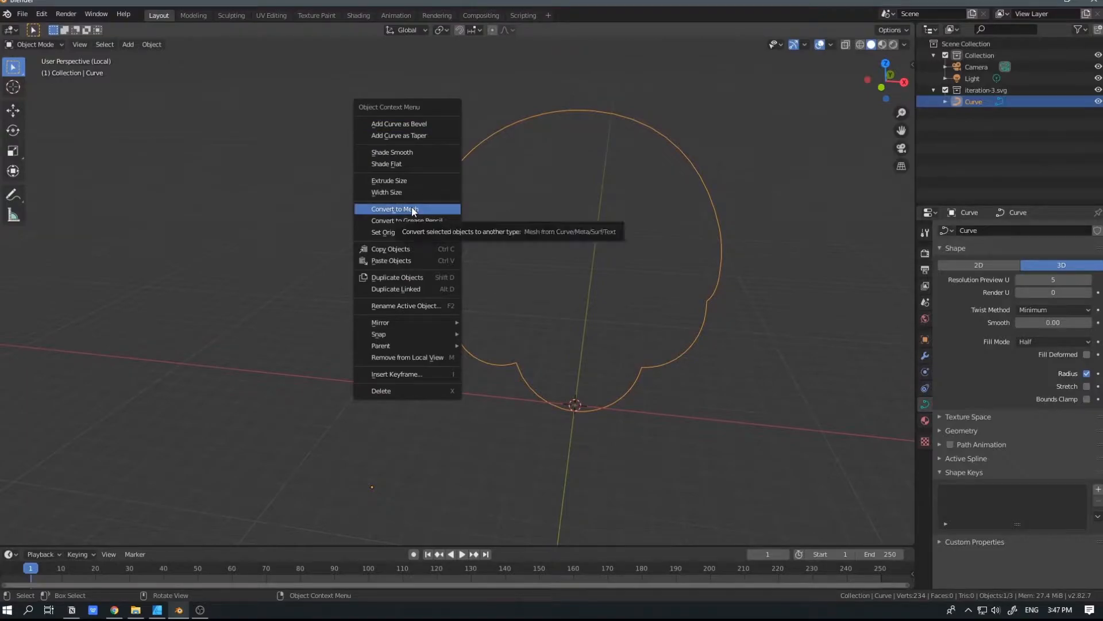
left_click(411, 207)
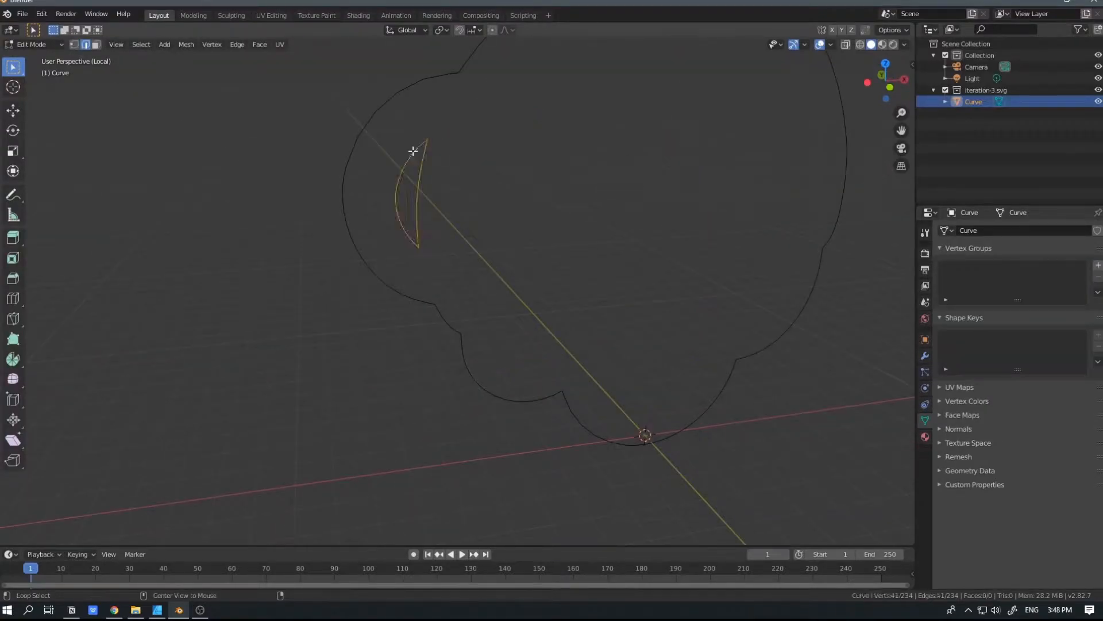
Separate the crescent-shaped handle opening into its own object and extrude its edges along the Y axis.
key("p")
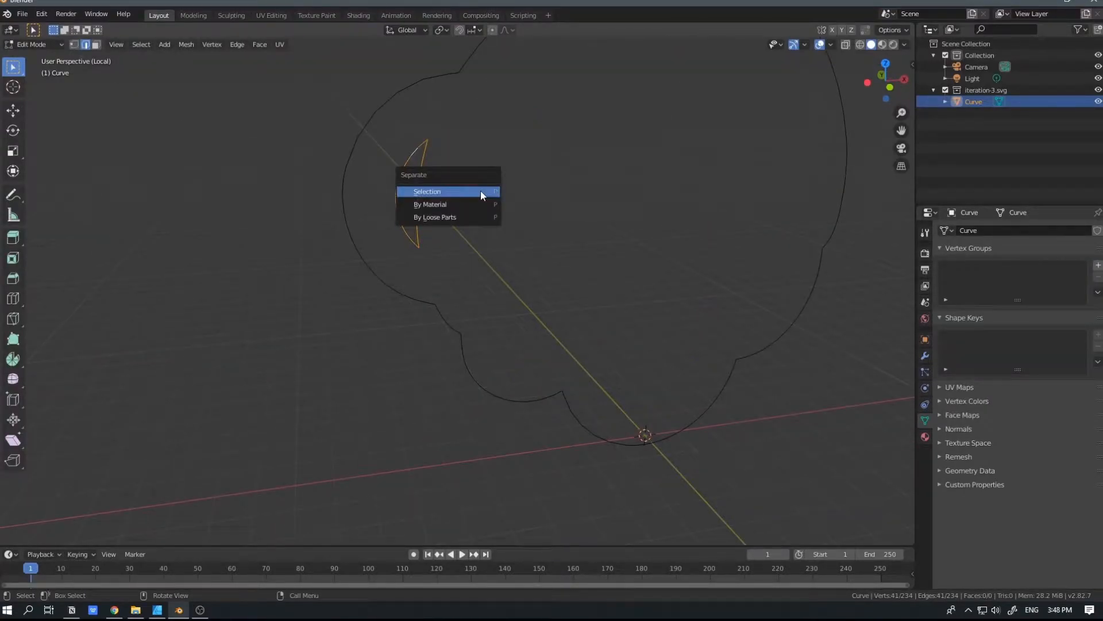
left_click(481, 190)
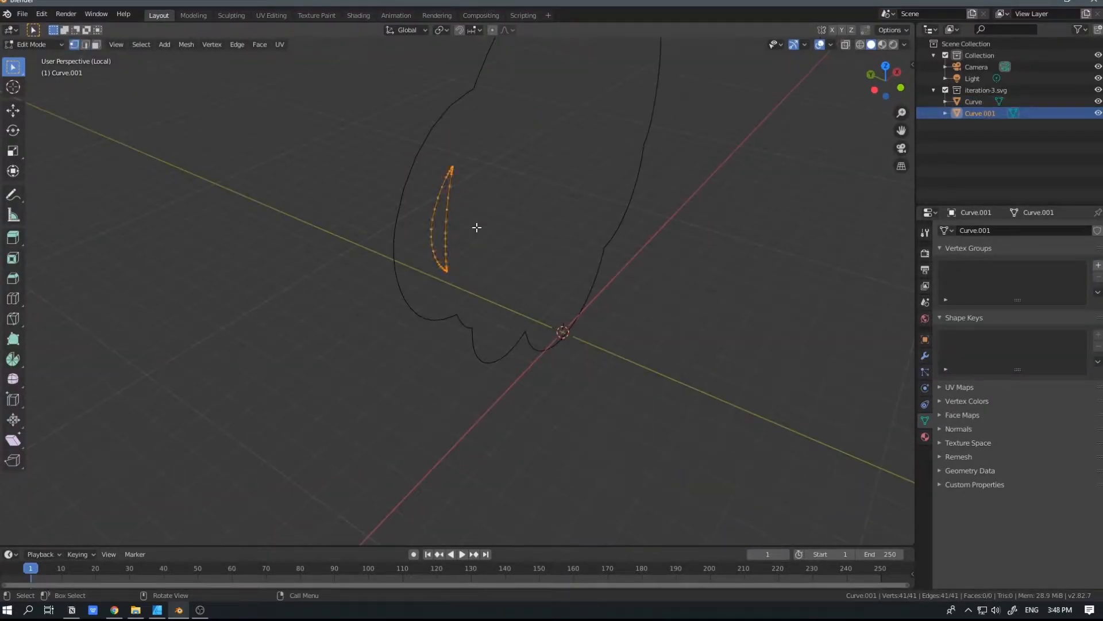
key("e")
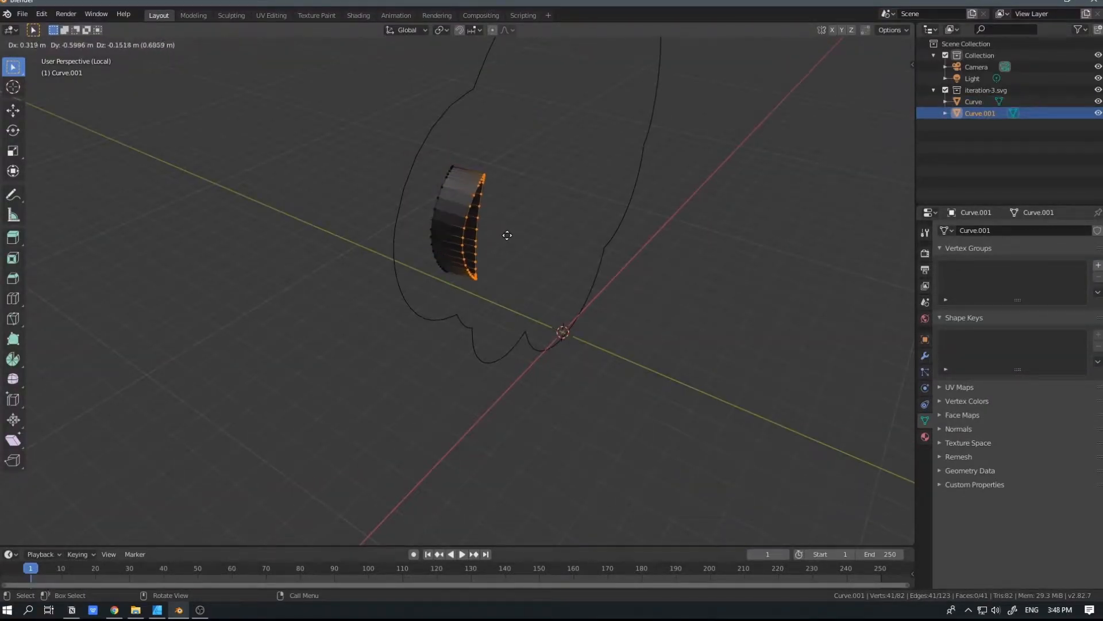
key("y")
left_click(528, 243)
middle_click_drag(431, 226, 499, 170)
key("Tab")
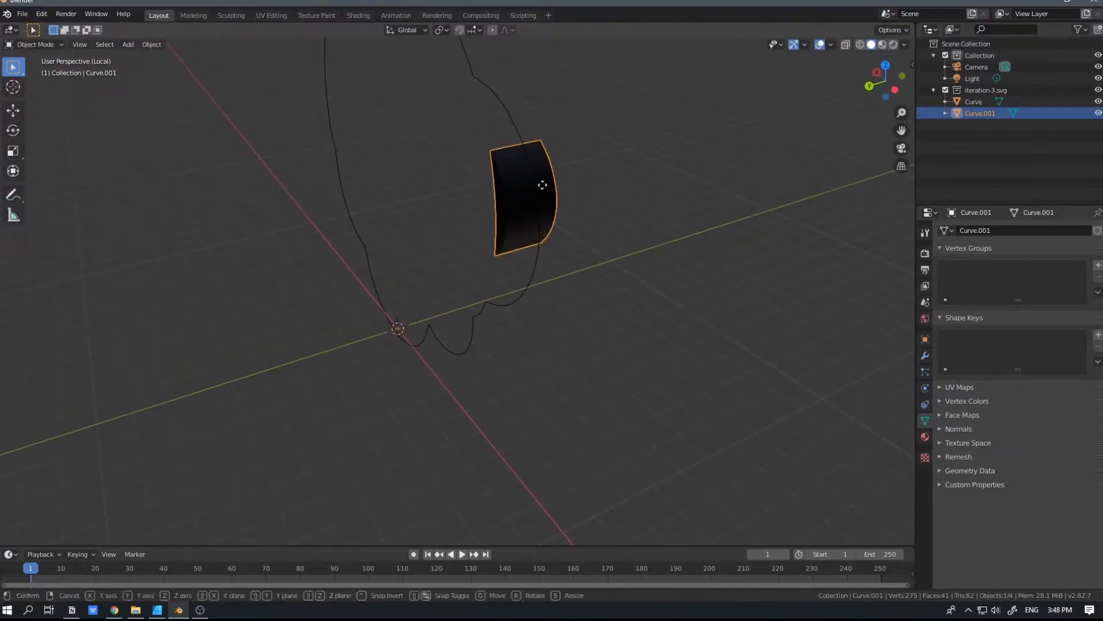
Move the extruded crescent along the Y axis so it passes through the plane of the logo outline.
key("g")
key("y")
left_click(522, 189)
Select the logo's whole outer edge loop and fill it with a face.
middle_click_drag(522, 190, 433, 128)
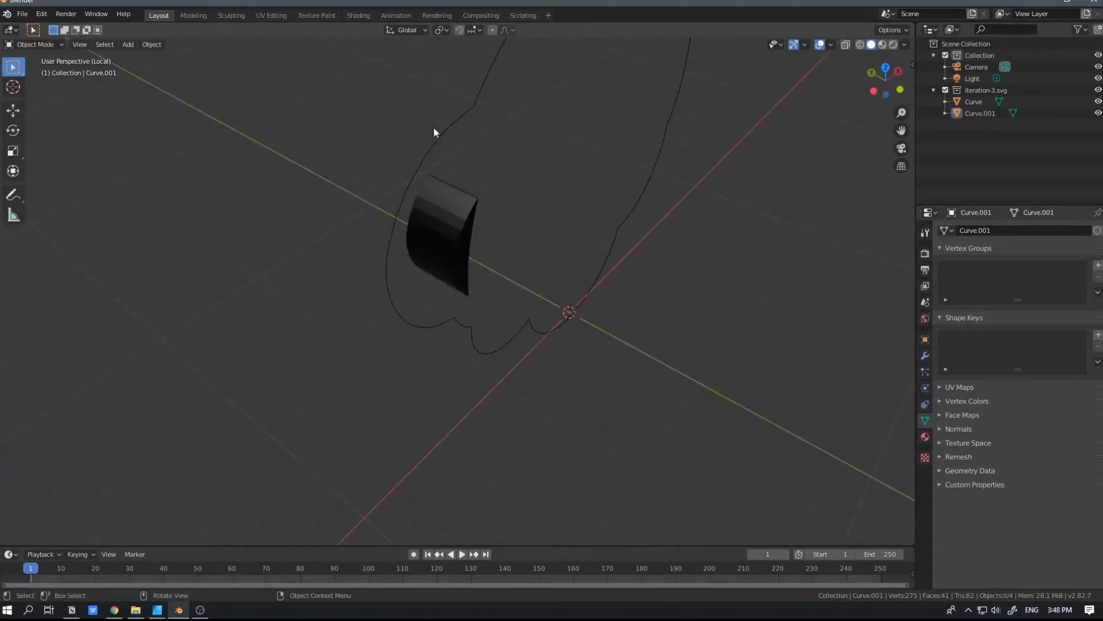
left_click(436, 129)
key("Tab")
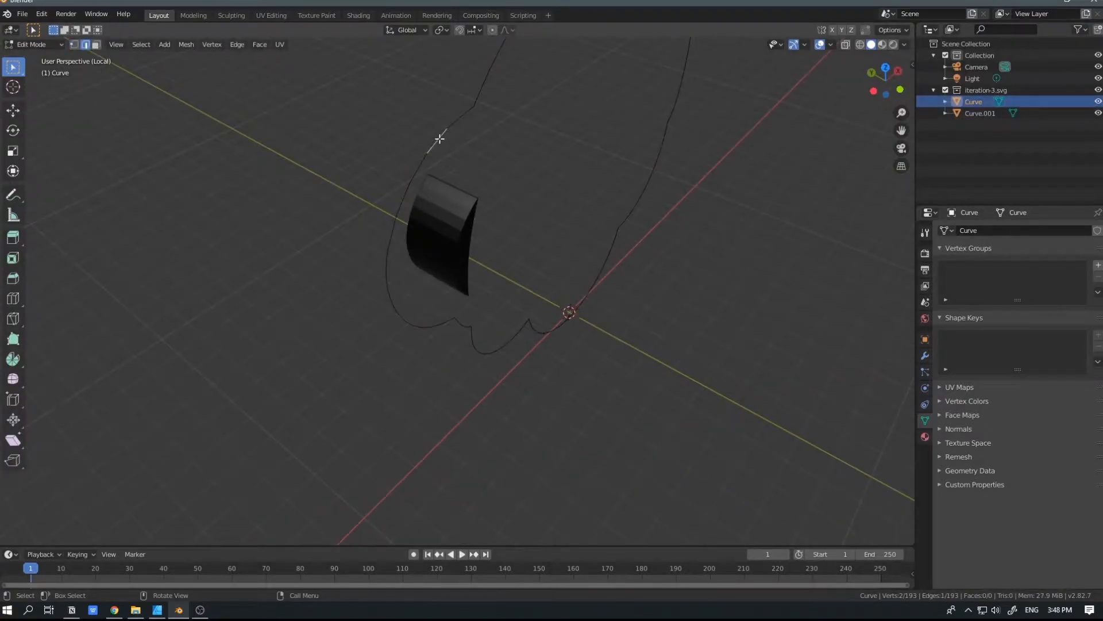
left_click(441, 139, "alt")
key("f")
key("Tab")
Cut the handle opening with a Boolean Difference modifier using the crescent object, and apply the modifier.
middle_click_drag(574, 171, 523, 139)
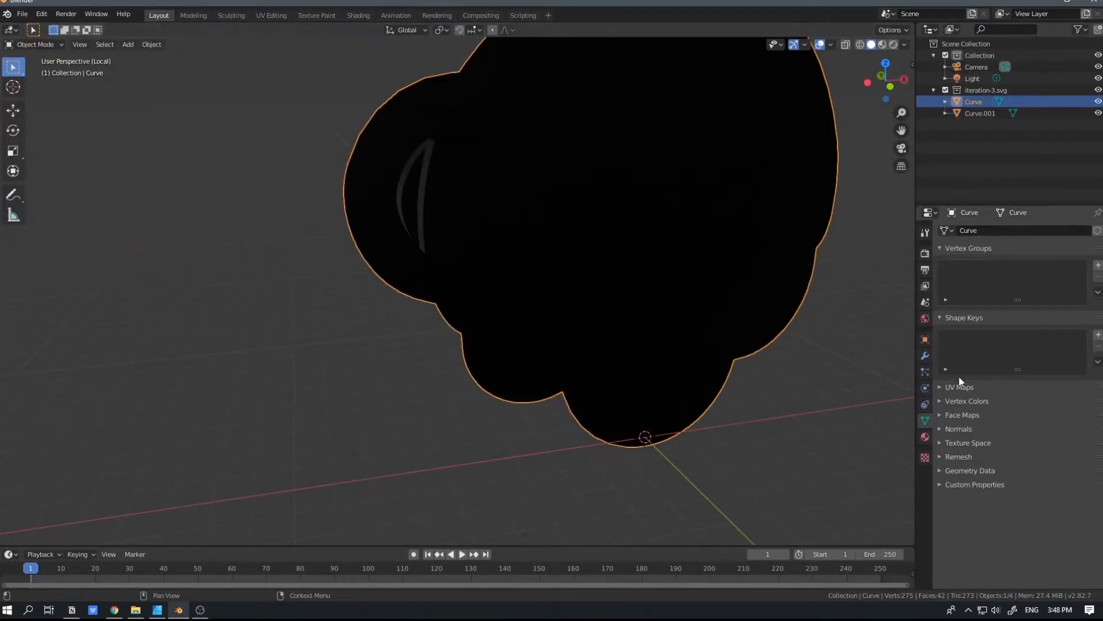
left_click(926, 358)
left_click(960, 235)
left_click(881, 268)
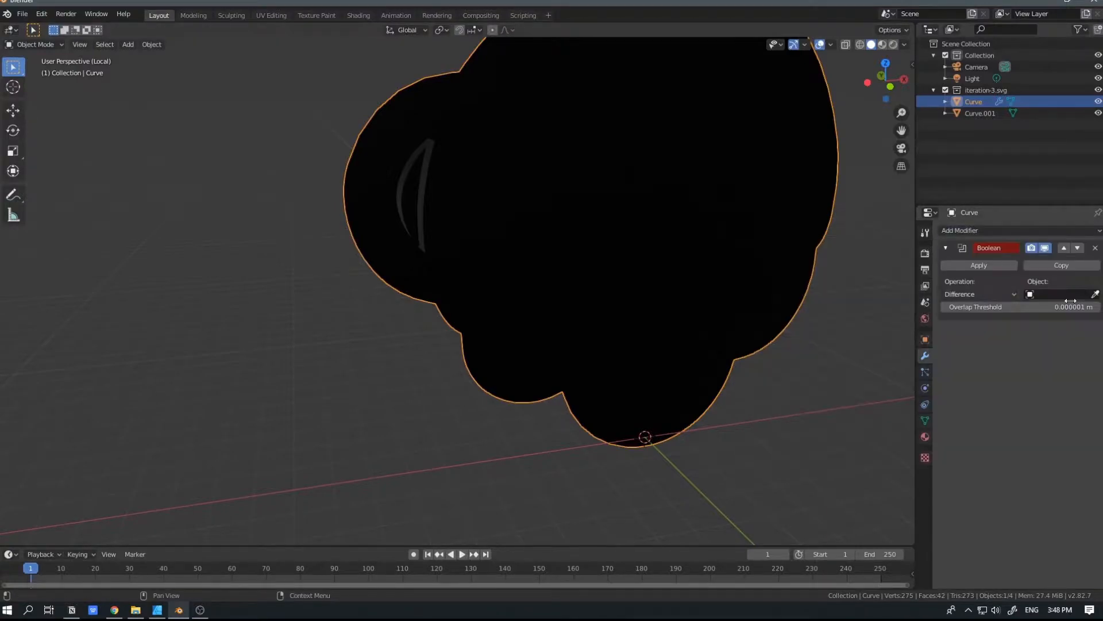
left_click(426, 145)
left_click(979, 265)
Delete the crescent cutter object and select the logo mesh.
left_click(485, 243)
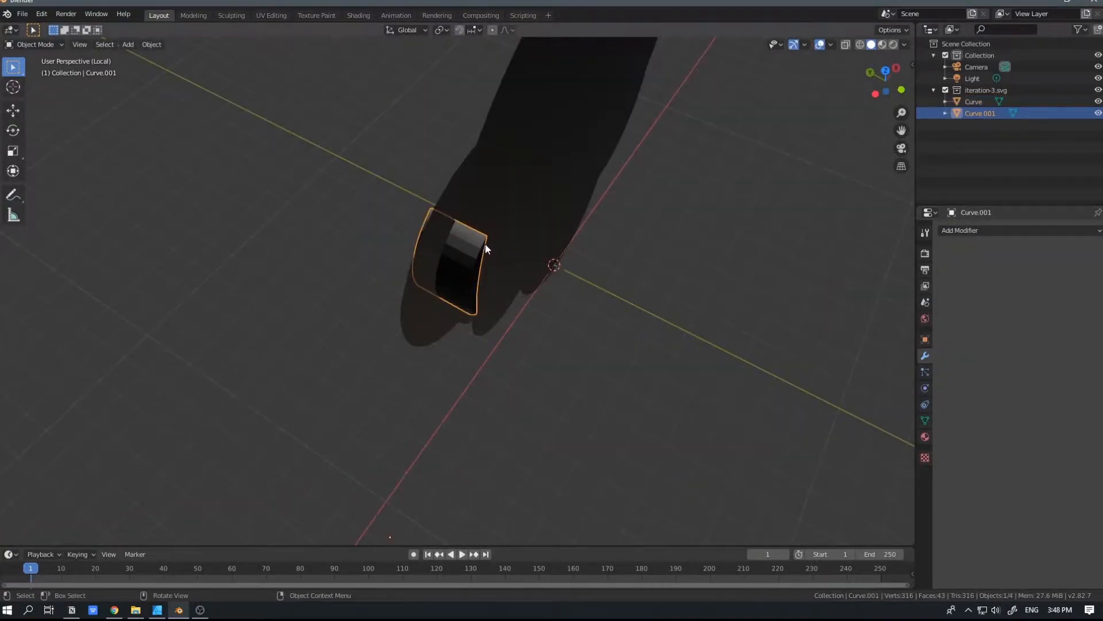
key("Delete")
left_click(604, 256)
scroll(604, 256, "down", 3)
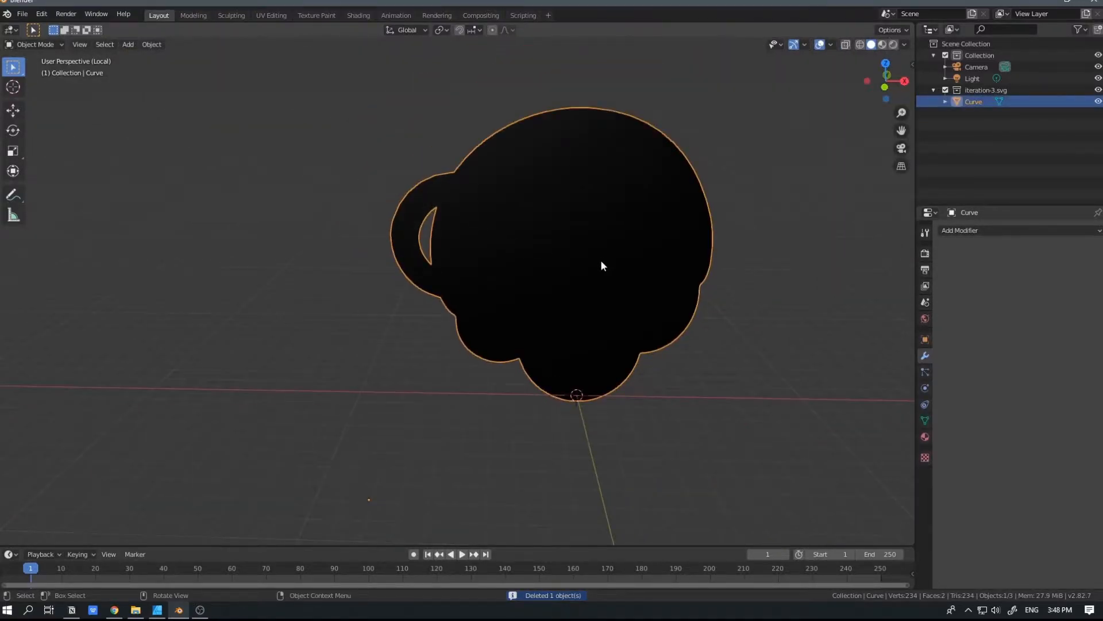
middle_click_drag(601, 260, 427, 304)
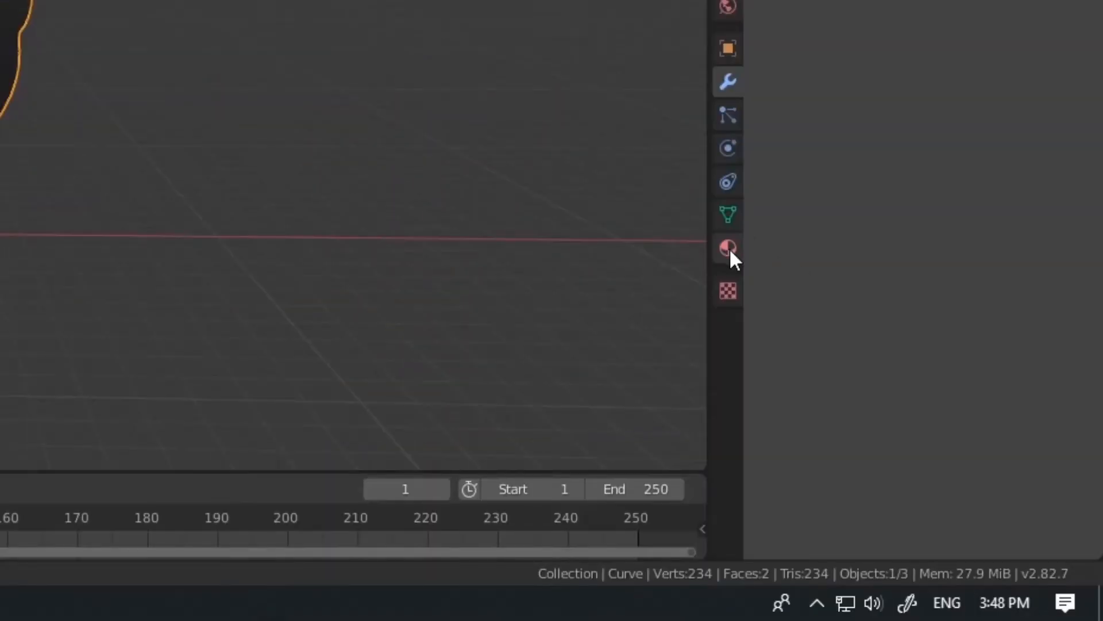
Remove the SVGMat.001 material from the logo mesh and give it a new material.
left_click(728, 248)
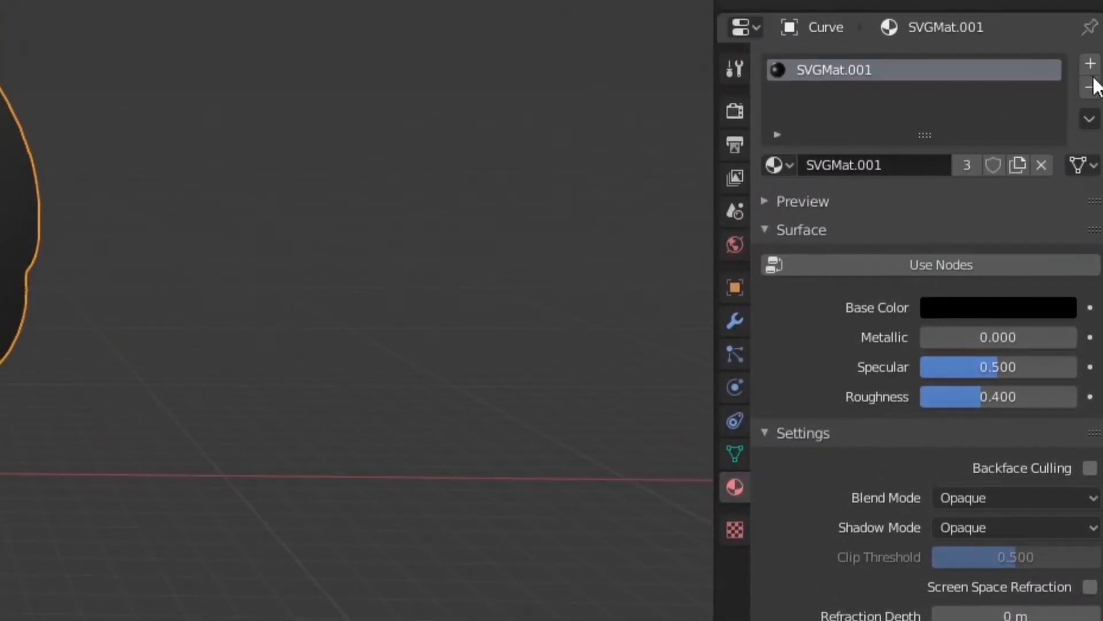
left_click(1090, 88)
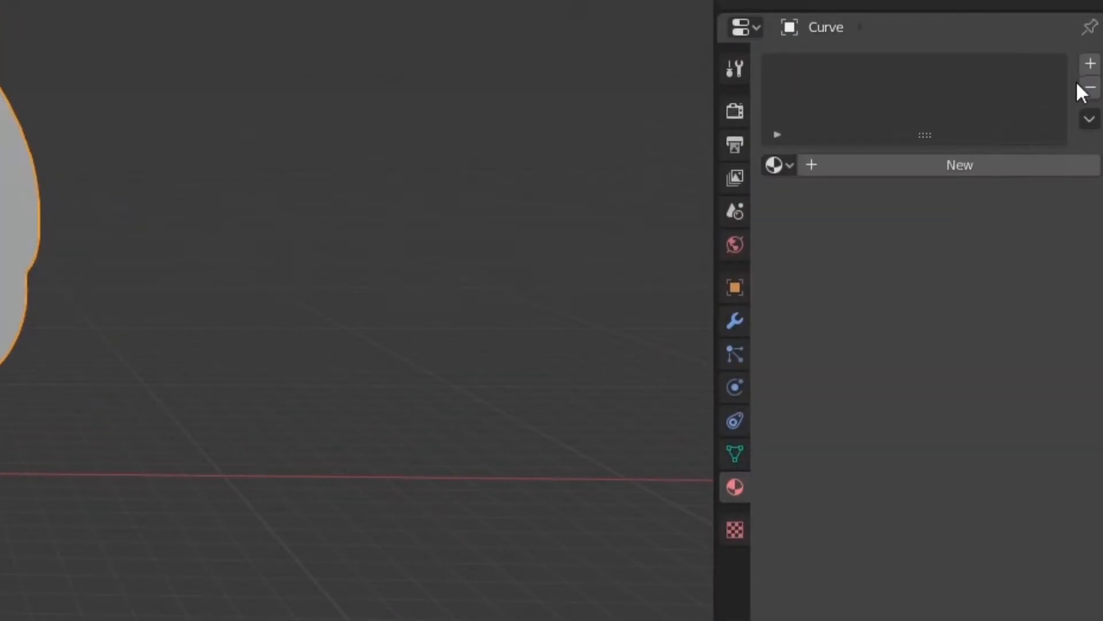
left_click(969, 166)
Switch to the Shading workspace and add an Image Texture node beside the Principled BSDF.
left_click(908, 51)
key("shift+a")
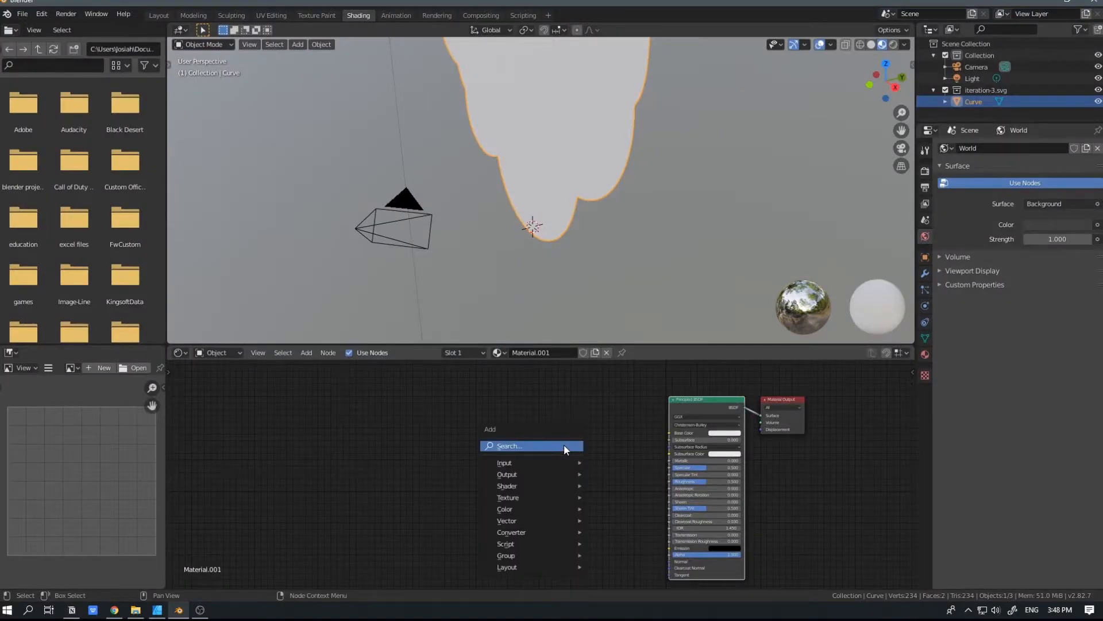
left_click(565, 446)
type("image")
key("Return")
left_click(495, 397)
Add a Mapping node and link its Vector output to the Image Texture's Vector input.
key("shift+a")
left_click(397, 452)
type("map")
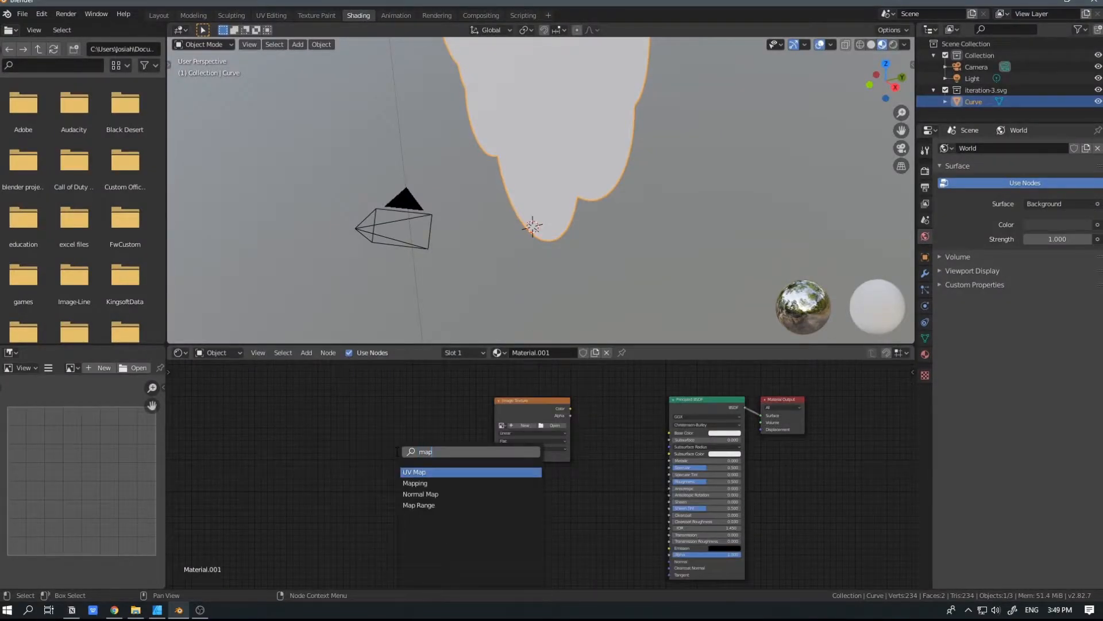
key("Return")
left_click(418, 406)
left_click_drag(463, 416, 495, 457)
Add a Texture Coordinate node and link its UV output to the Mapping node's Vector input.
middle_click_drag(334, 437, 471, 430)
key("shift+a")
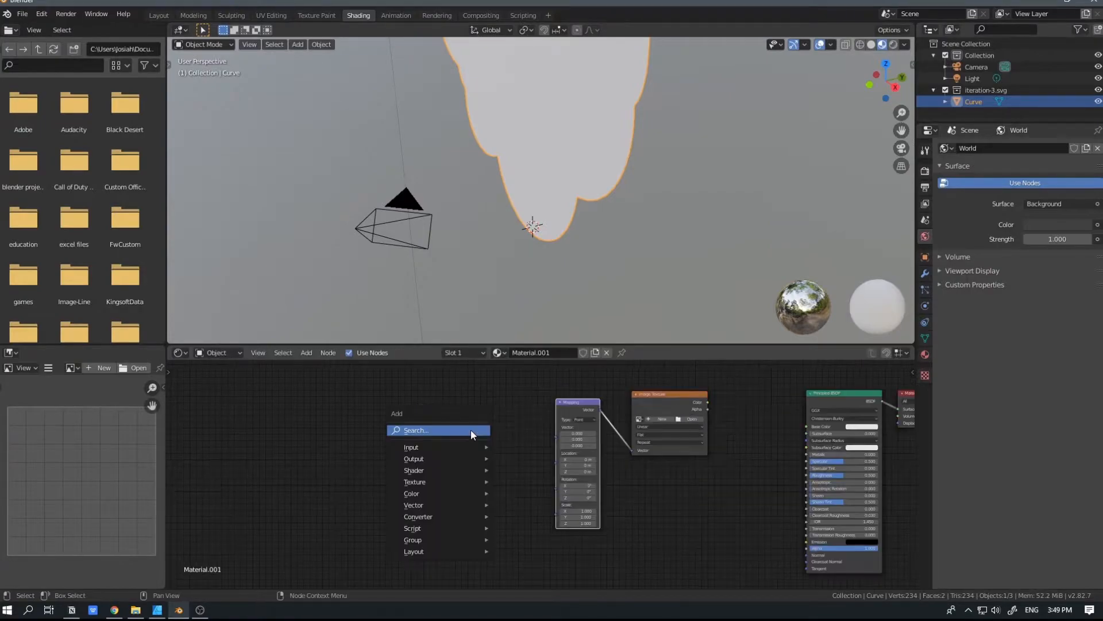
left_click(472, 430)
type("tex")
key("Return")
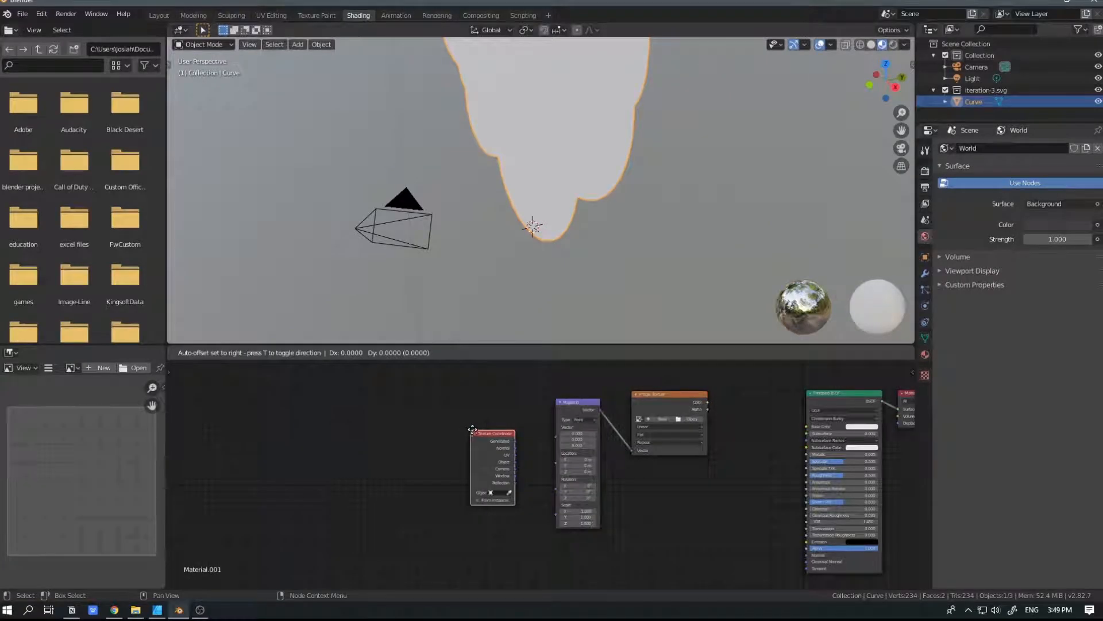
left_click(439, 384)
left_click_drag(139, 177, 297, 238)
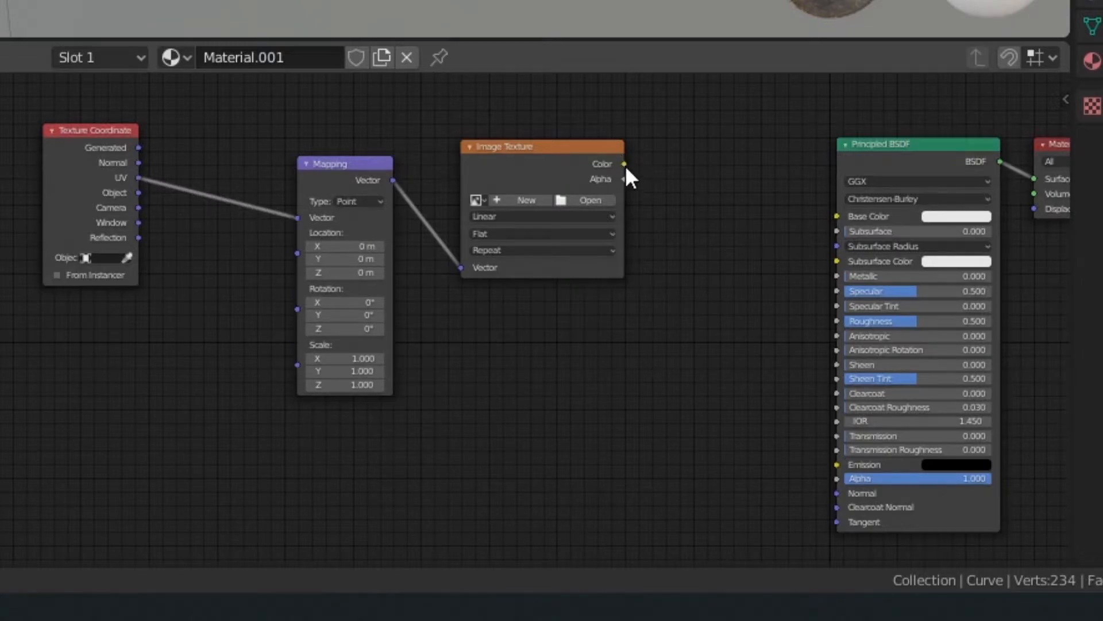
Link the Image Texture's Color output to the Principled BSDF's Base Color and load iteration 3.png as the image.
left_click_drag(627, 169, 650, 166)
left_click_drag(837, 230, 839, 208)
left_click(613, 200)
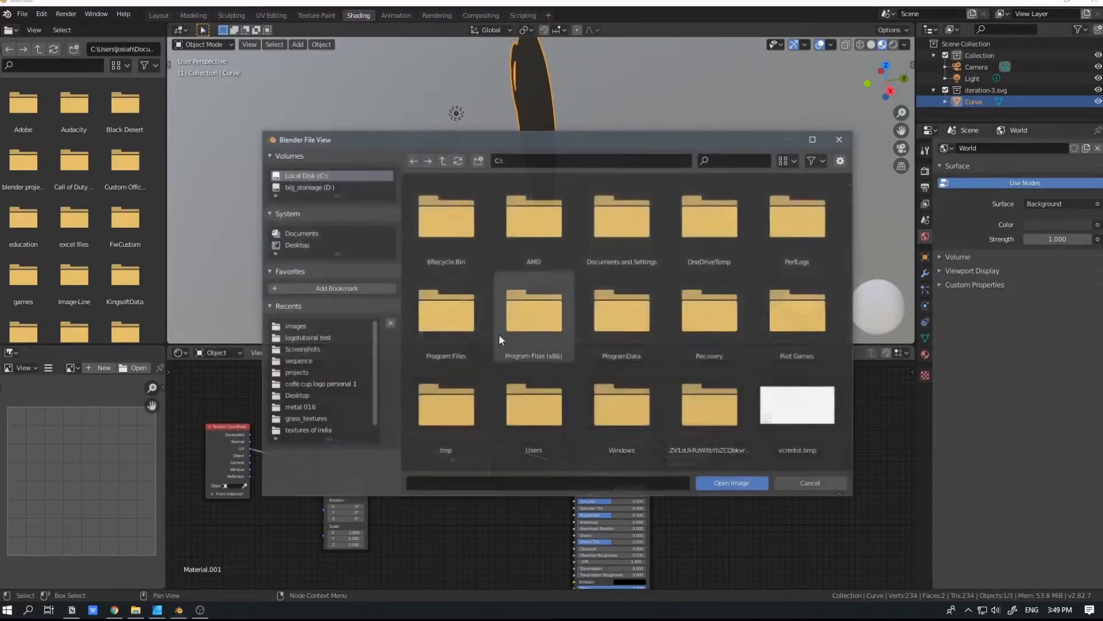
left_click(321, 383)
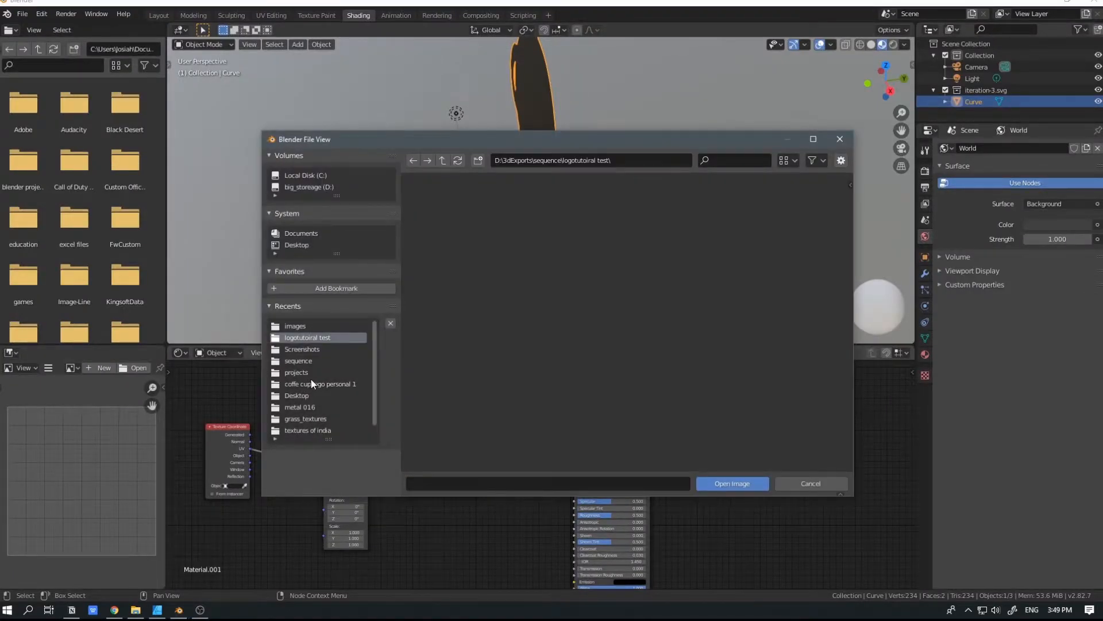
left_click(718, 218)
double_click(711, 216)
middle_click_drag(621, 166, 586, 166)
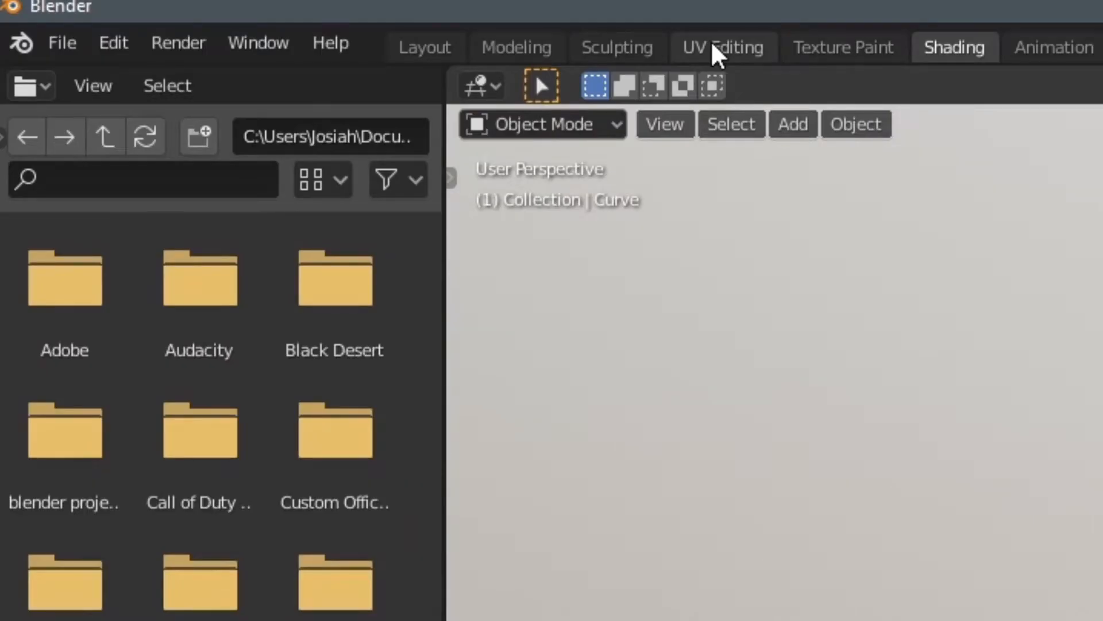
Switch to the UV Editing workspace and select both faces of the logo mesh in face select mode.
left_click(714, 45)
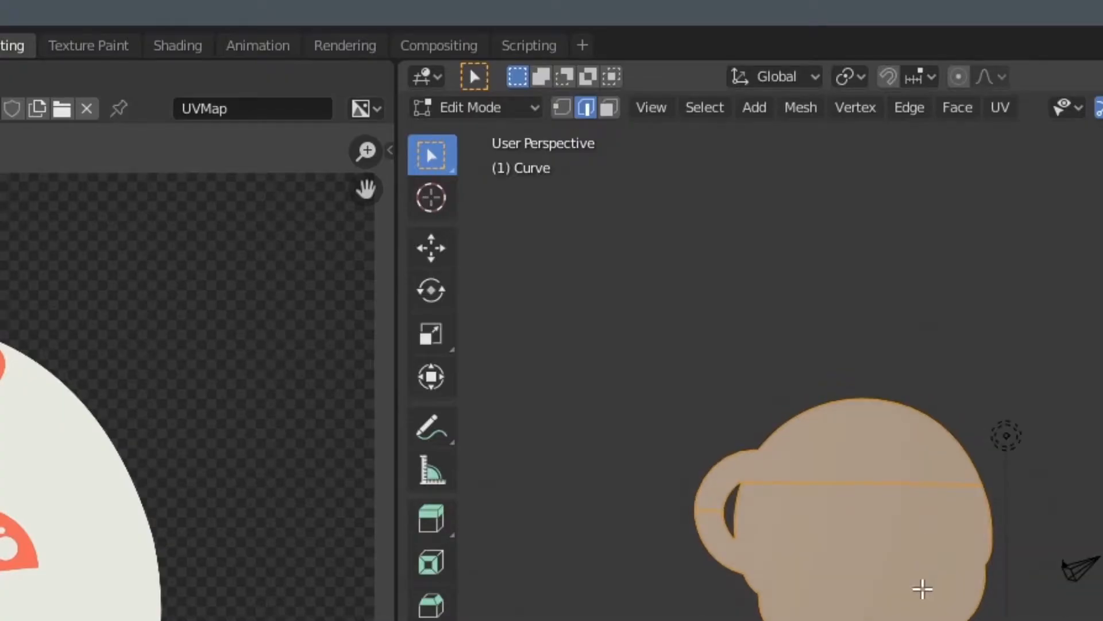
key("3")
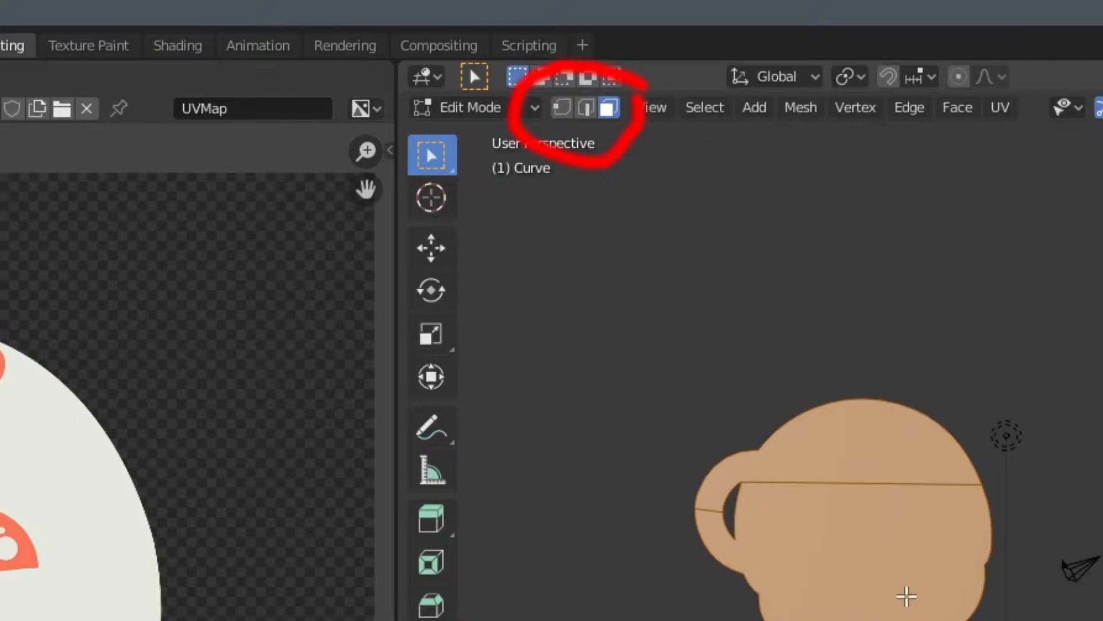
left_click(906, 554)
left_click(902, 449, "shift")
middle_click_drag(1063, 589, 1035, 616)
scroll(943, 494, "up", 3)
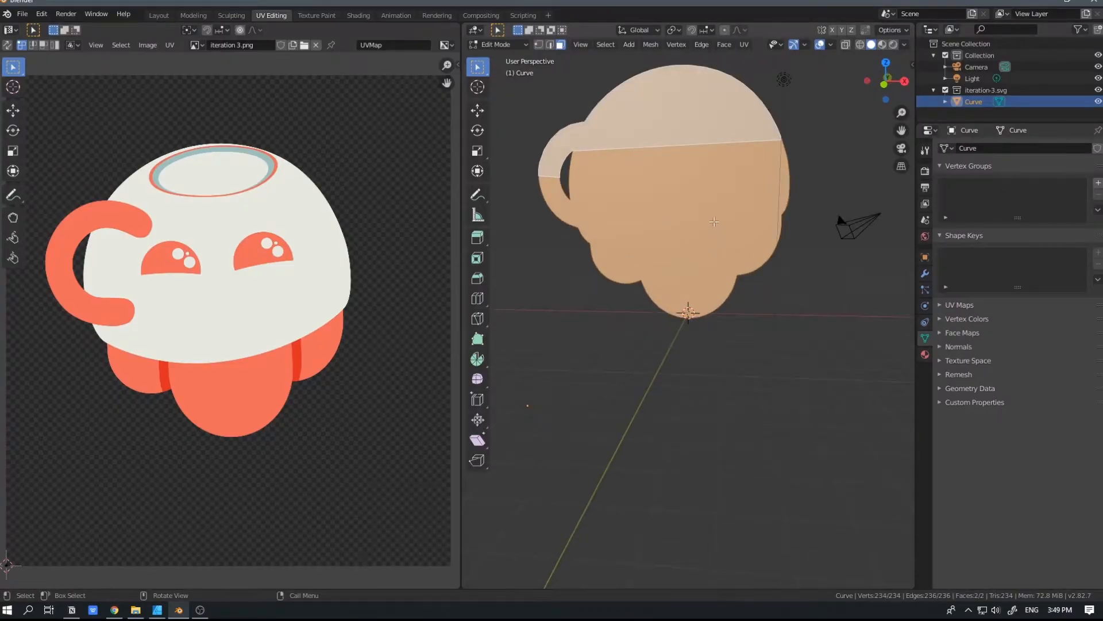
Unwrap both selected faces of the logo mesh into a UV layout.
scroll(725, 301, "up", 1)
middle_click_drag(714, 222, 723, 317, "shift")
scroll(723, 318, "down", 1)
key("u")
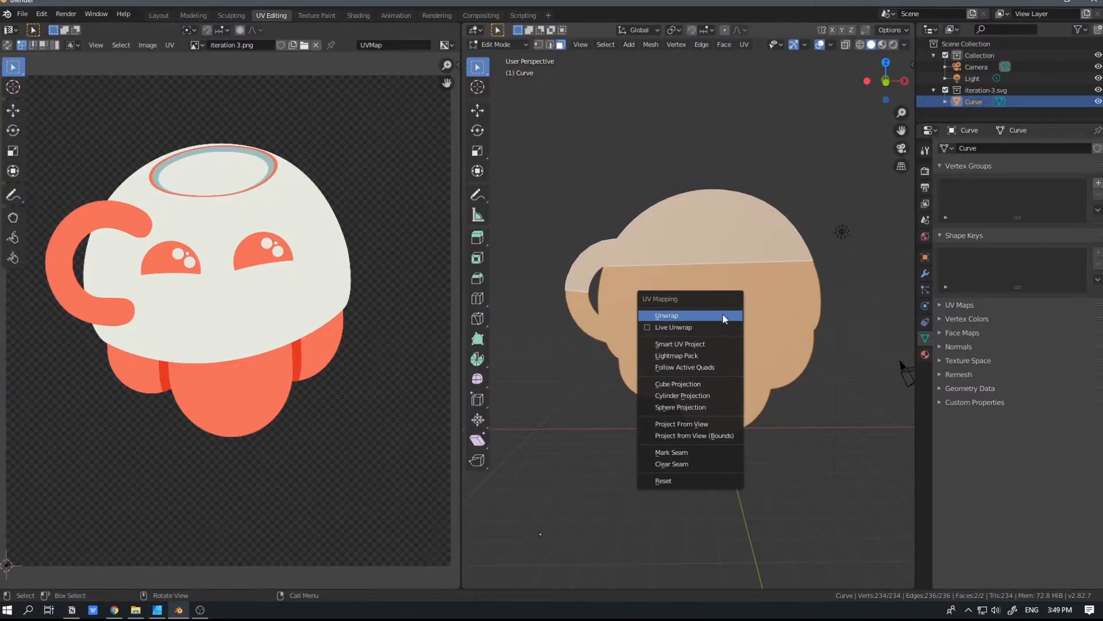
left_click(720, 316)
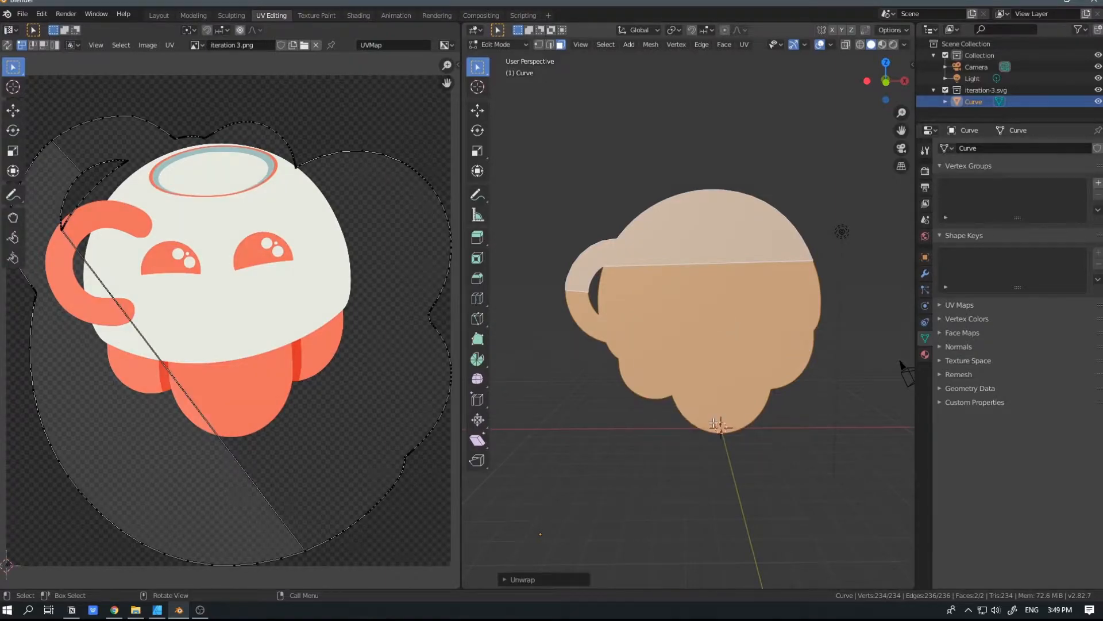
Project the UVs of both logo faces from the front orthographic view using Project From View.
key("KP_1")
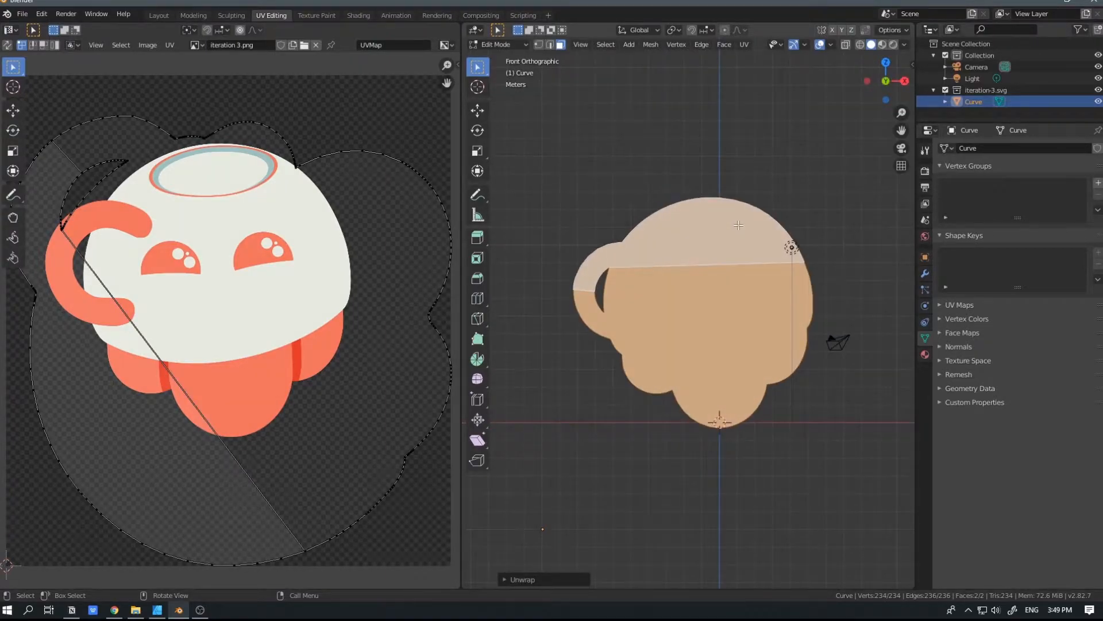
key("grave")
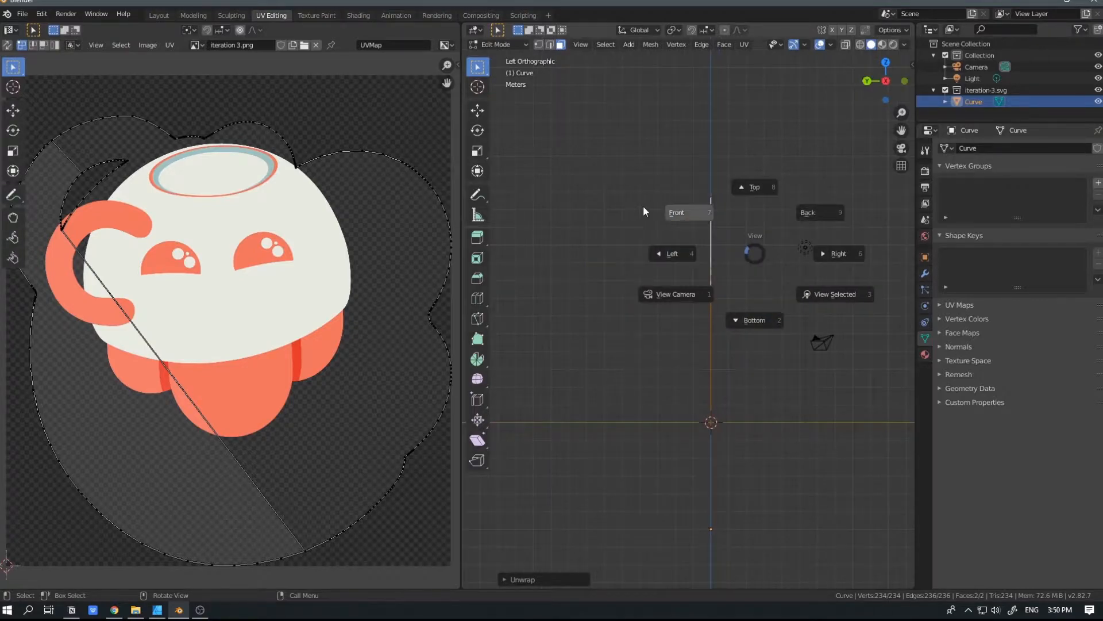
left_click(643, 206)
key("u")
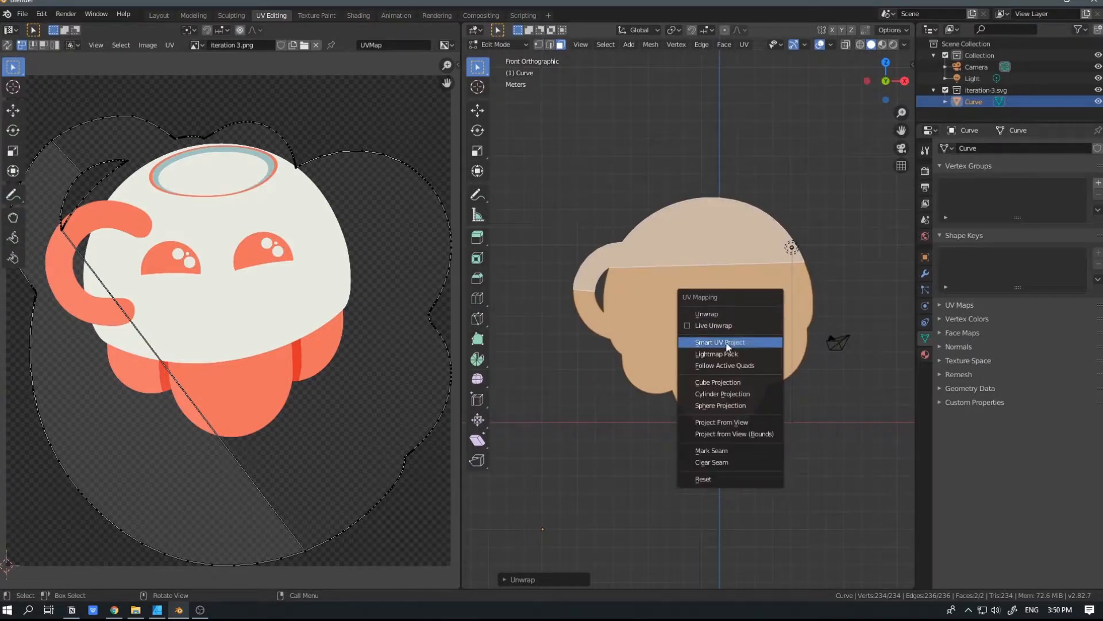
left_click(725, 422)
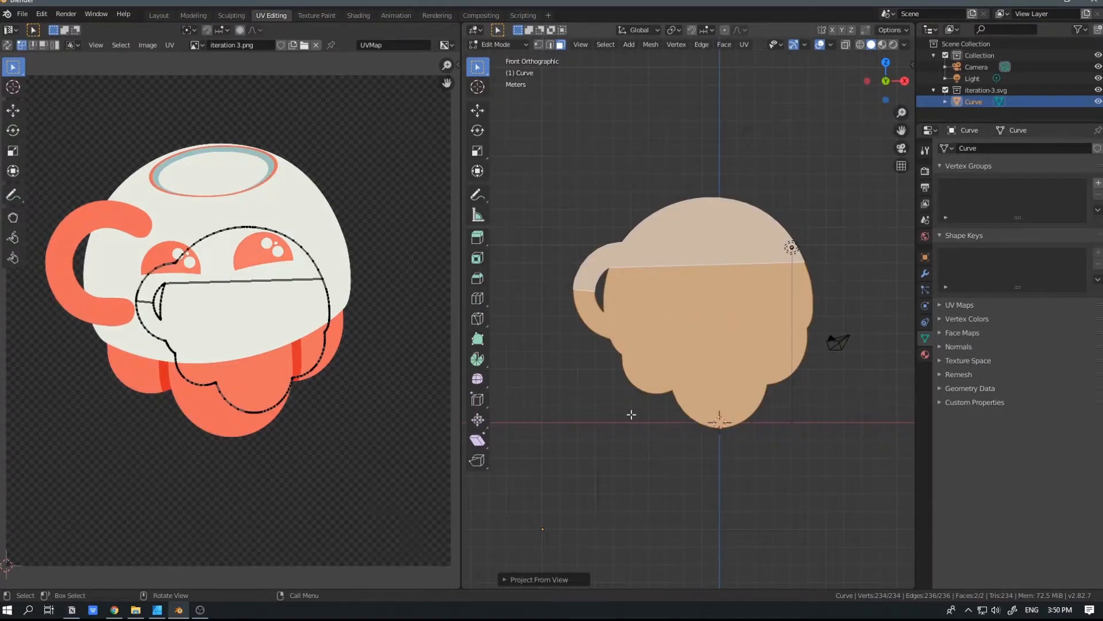
Move and enlarge the whole projected UV layout to fit the outline of the cup in the logo image.
key("a")
key("g")
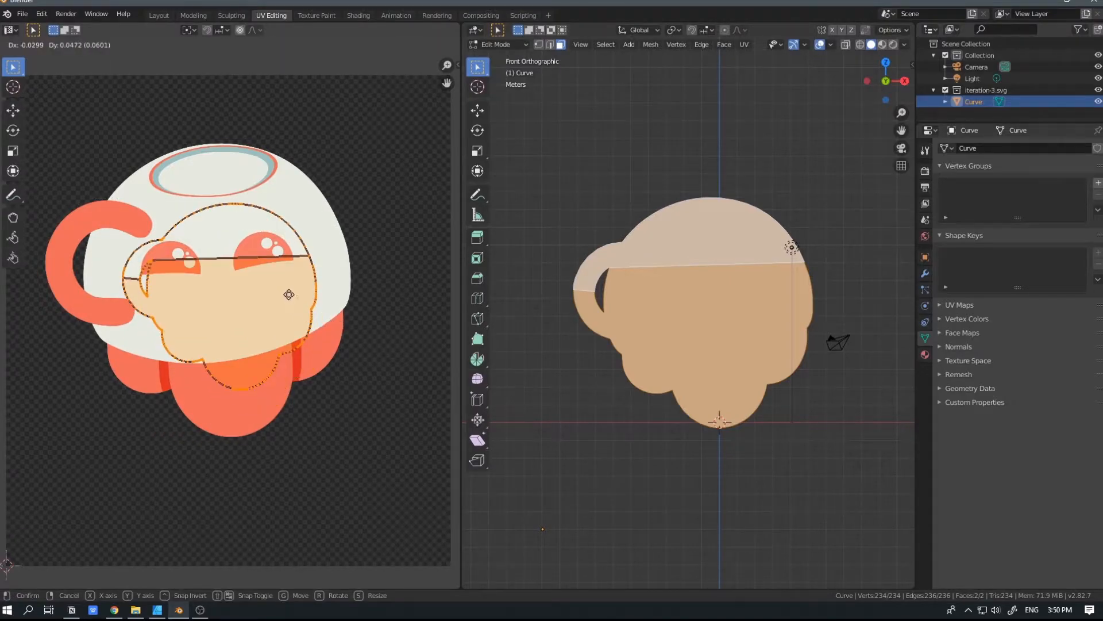
left_click(283, 292)
key("s")
left_click(29, 290)
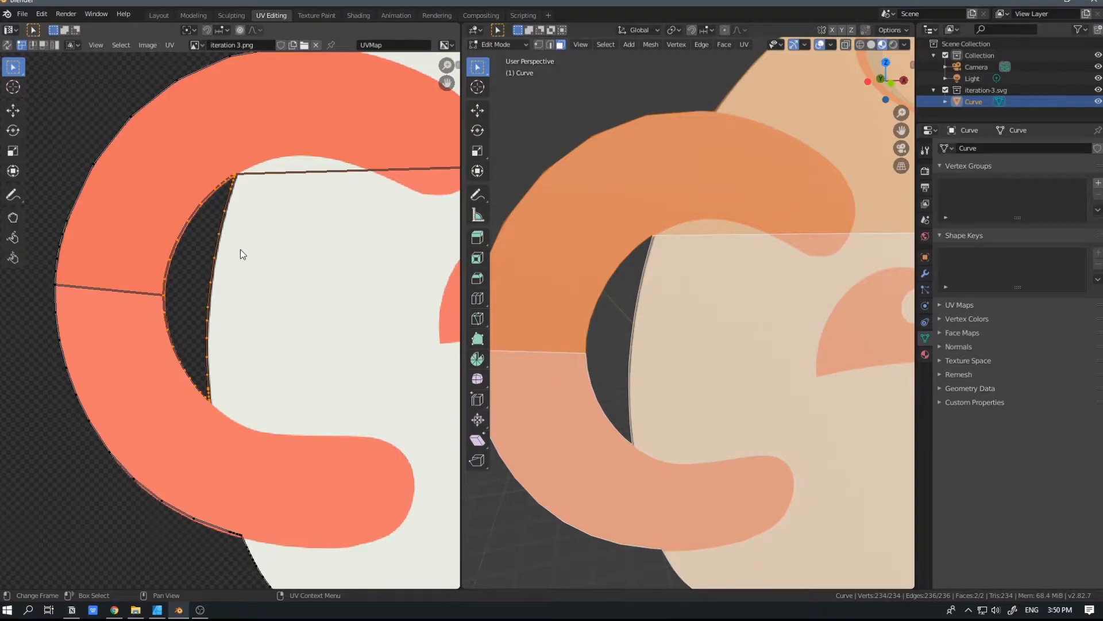
Try to scale up and shift the UV vertices around the handle hole to match the image.
key("s")
left_click(265, 267)
key("g")
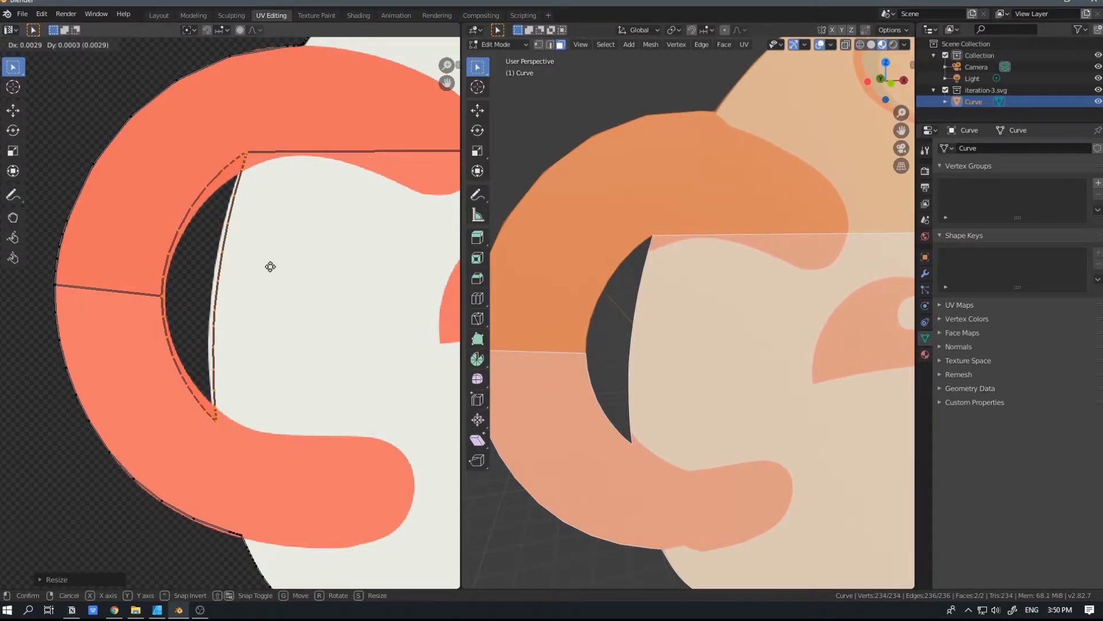
left_click(239, 171)
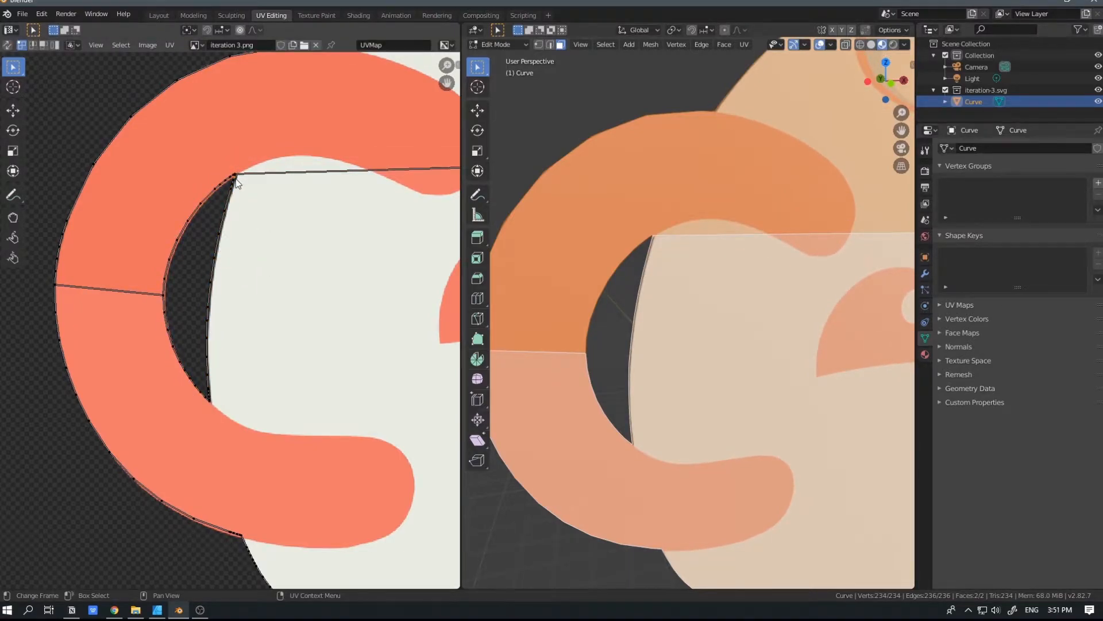
Circle-select the UV vertices on the cup side of the handle hole and move them onto the cup's white edge.
scroll(222, 262, "up", 3)
key("c")
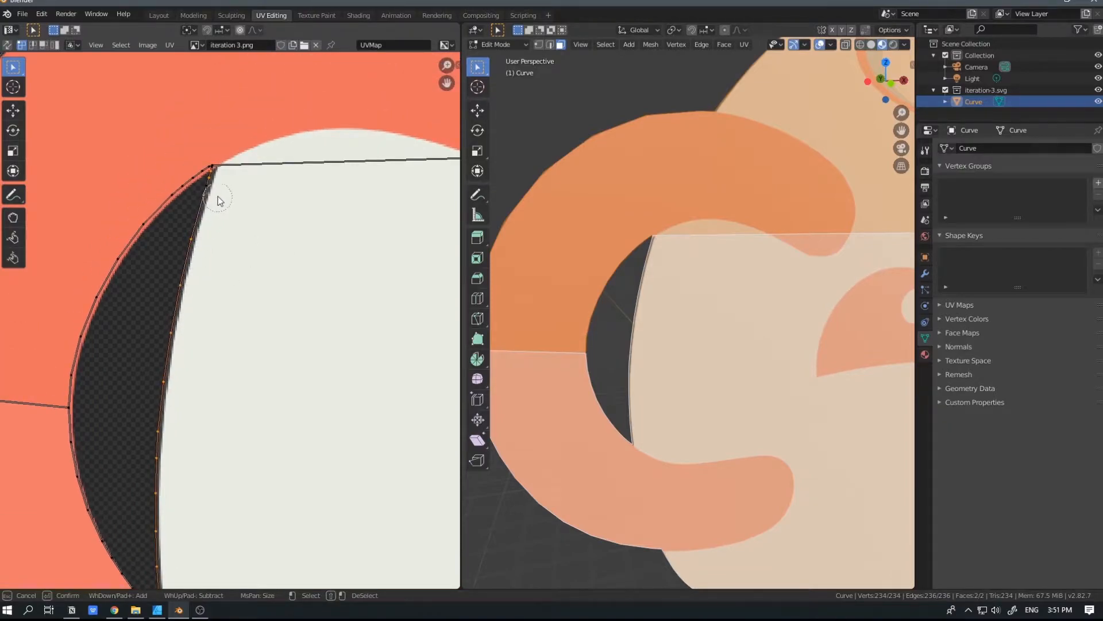
key("Escape")
scroll(232, 267, "down", 1)
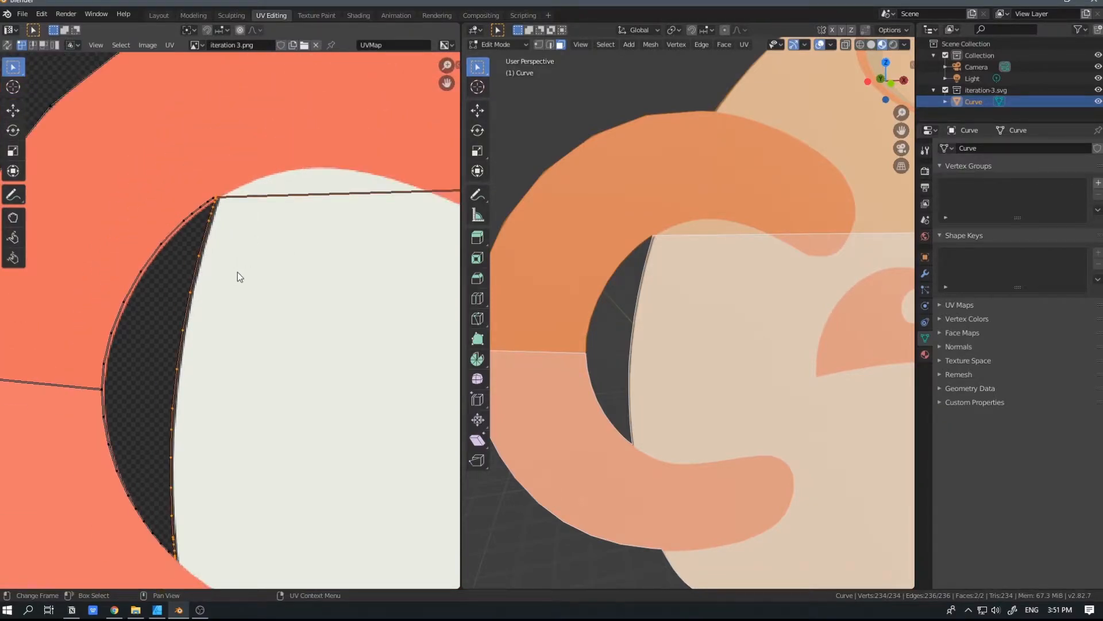
key("g")
left_click(215, 289)
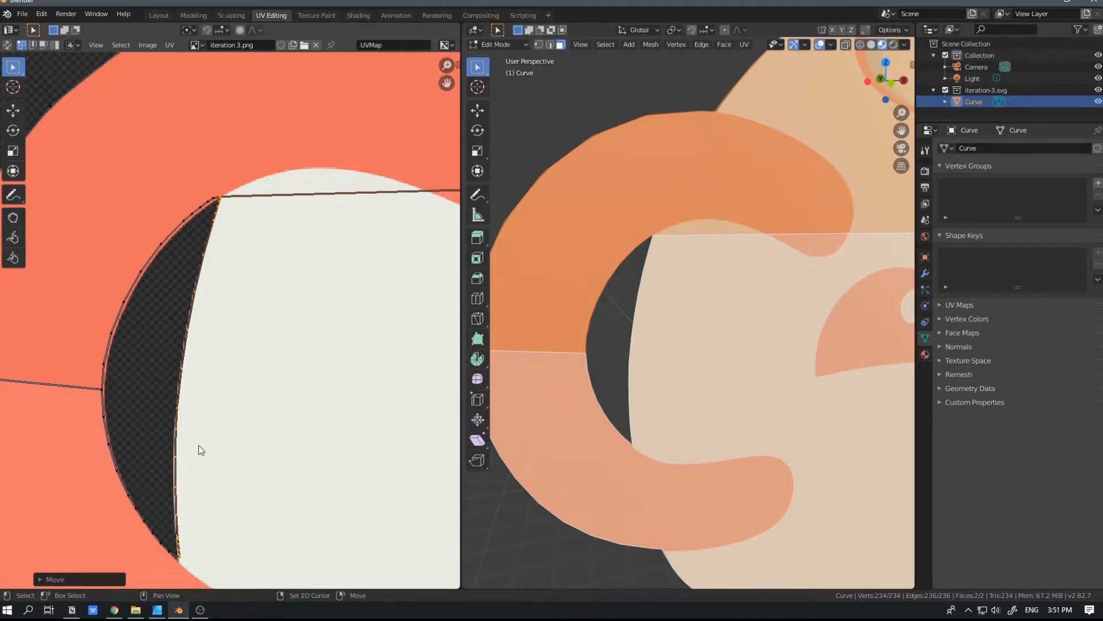
Move the UV vertex at the lower tip of the handle hole onto the corner where handle and cup meet.
middle_click_drag(201, 449, 233, 424)
key("g")
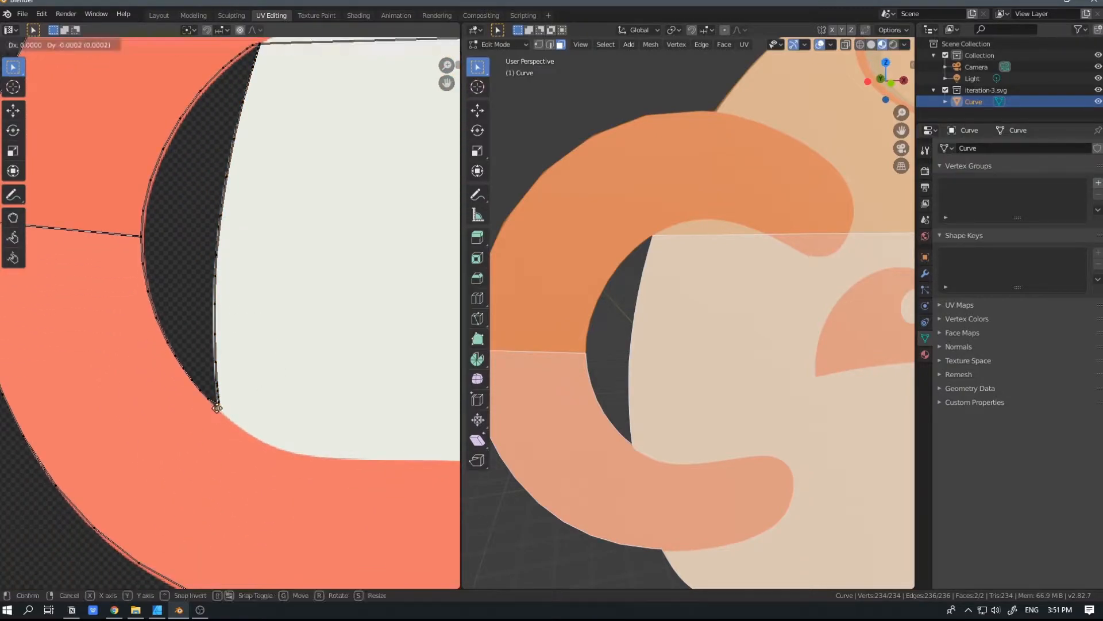
left_click(219, 409)
middle_click_drag(203, 349, 234, 399)
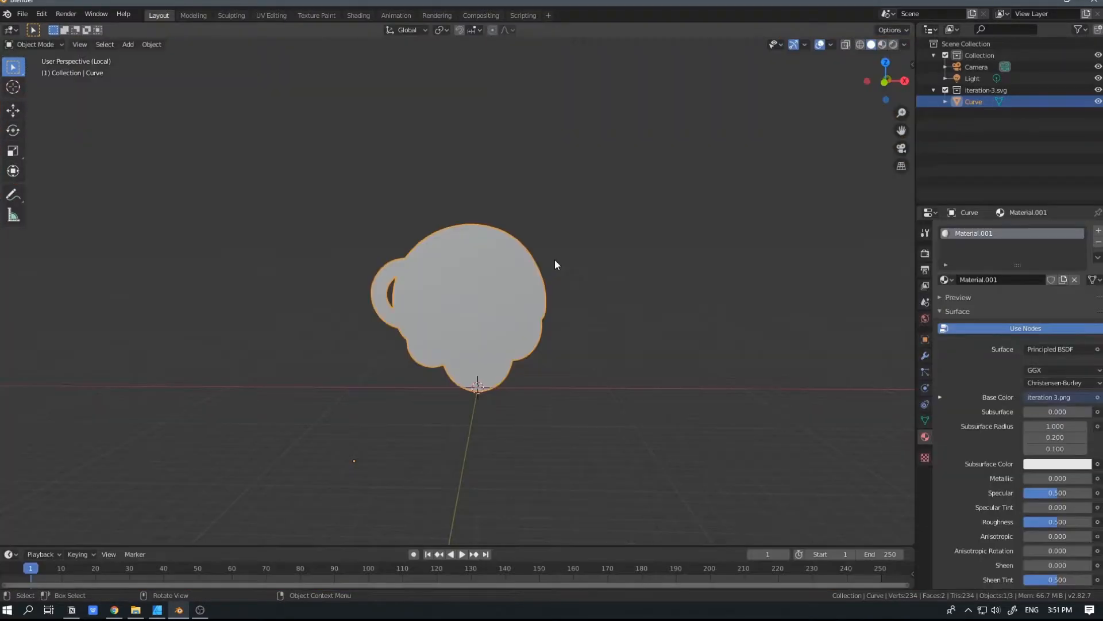
Set the Layout viewport to Material Preview shading to show the logo texture on the mesh.
middle_click_drag(557, 263, 532, 301)
key("z")
left_click(530, 389)
middle_click_drag(529, 389, 458, 323)
Select all faces of the logo mesh in Edit Mode and extrude them along the Y axis to give it thickness.
key("Tab")
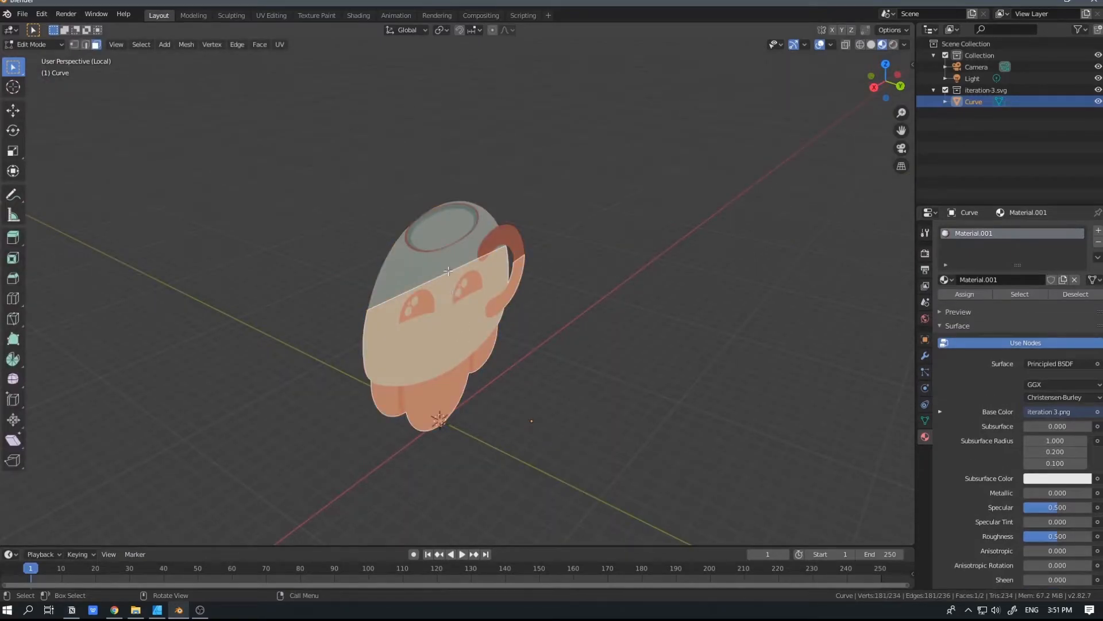
key("a")
middle_click_drag(439, 241, 531, 357)
key("e")
key("x")
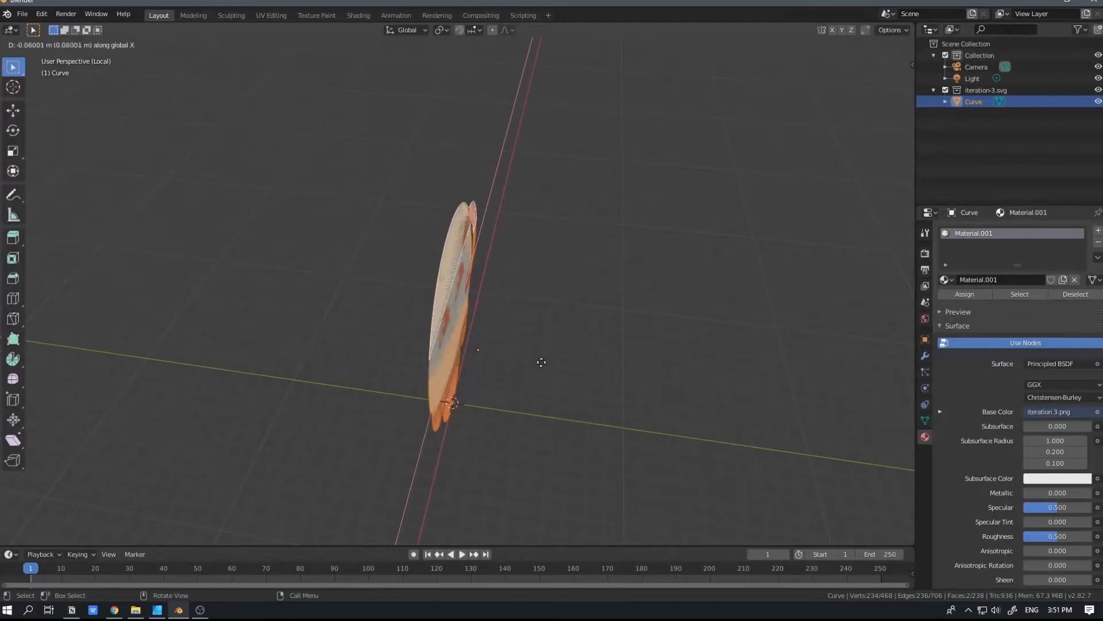
key("y")
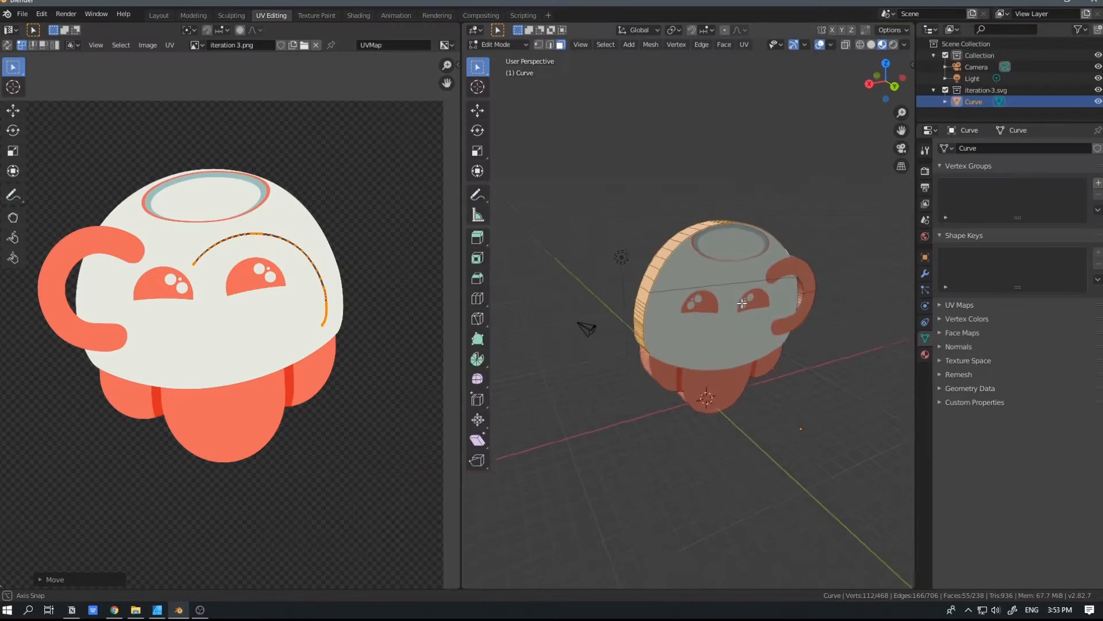
Box-select all side faces of the extruded mesh from the top orthographic view with X-ray enabled.
mouse_move(597, 339)
middle_mouse_down()
mouse_move(639, 350)
mouse_move(606, 333)
middle_mouse_up()
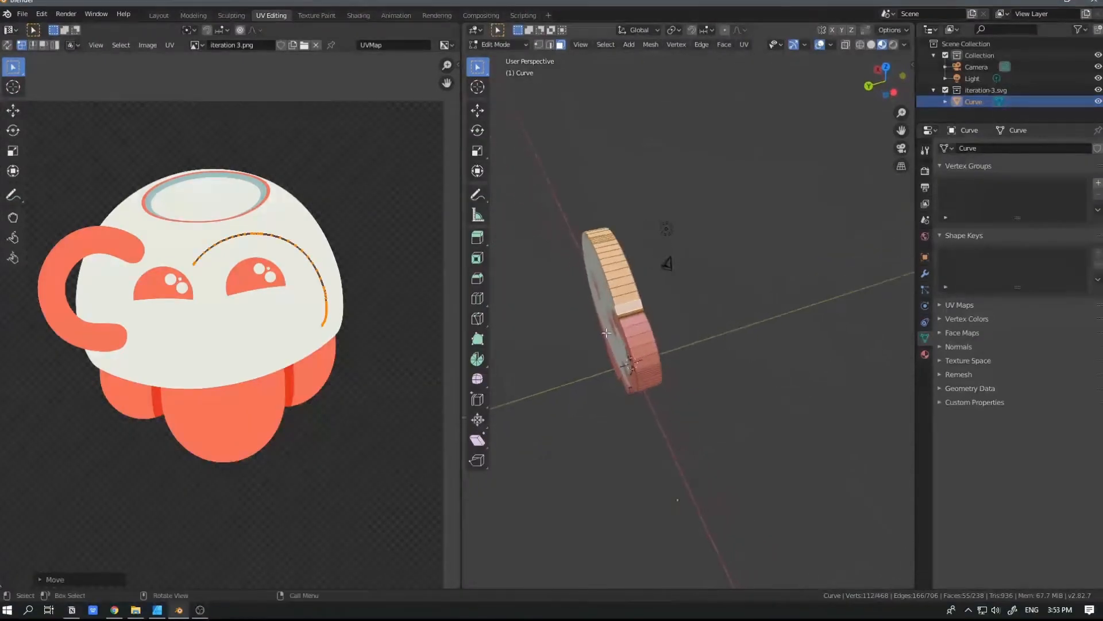
key("KP_3")
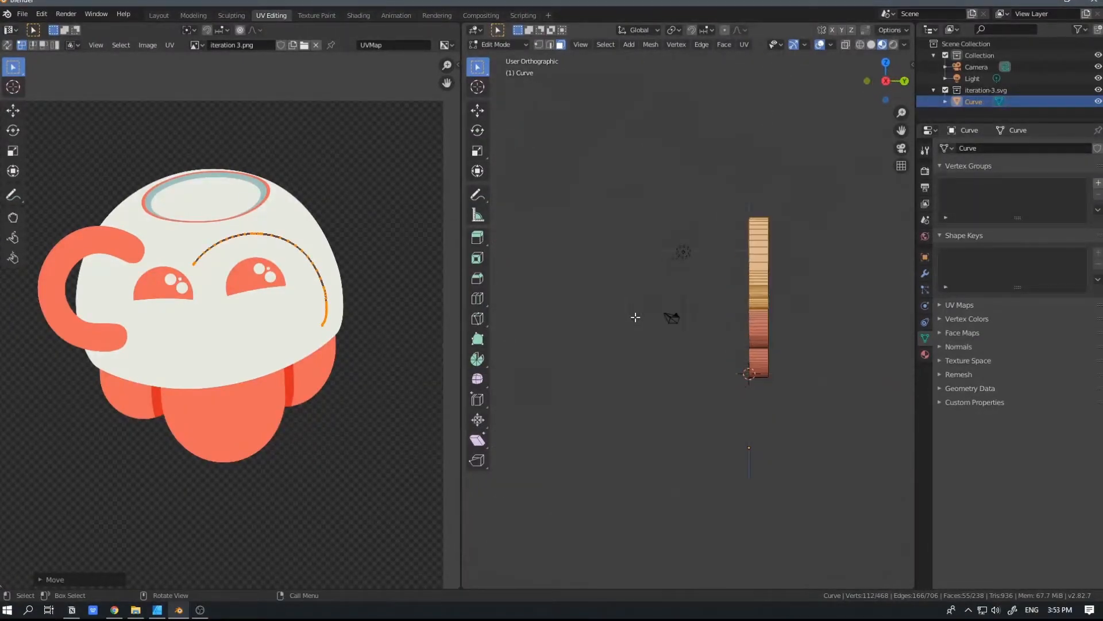
key("KP_7")
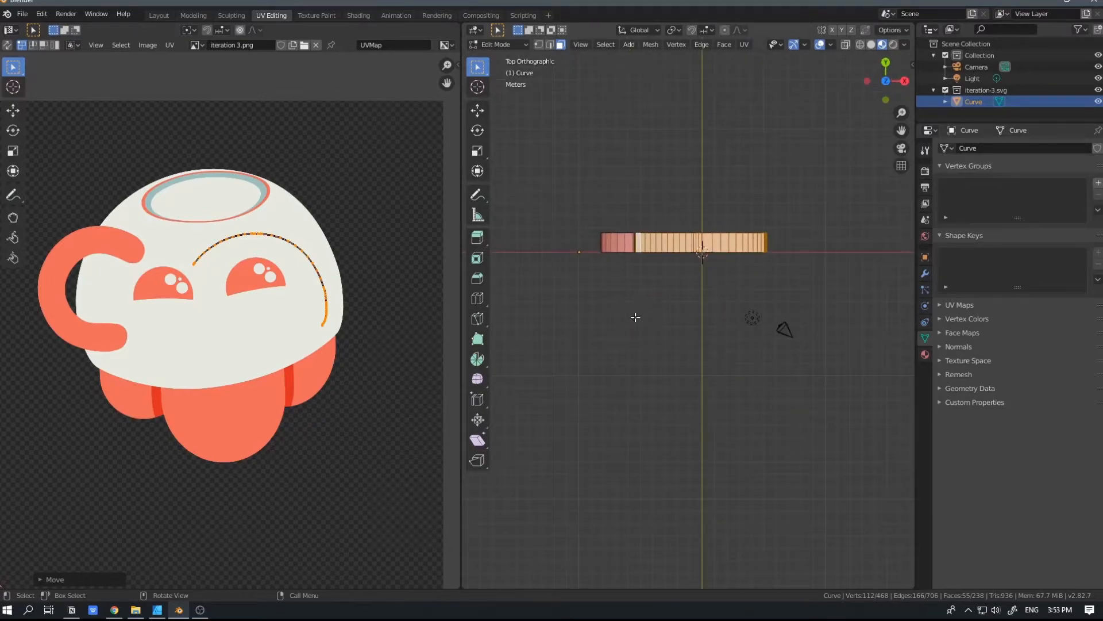
scroll(652, 266, "up", 3)
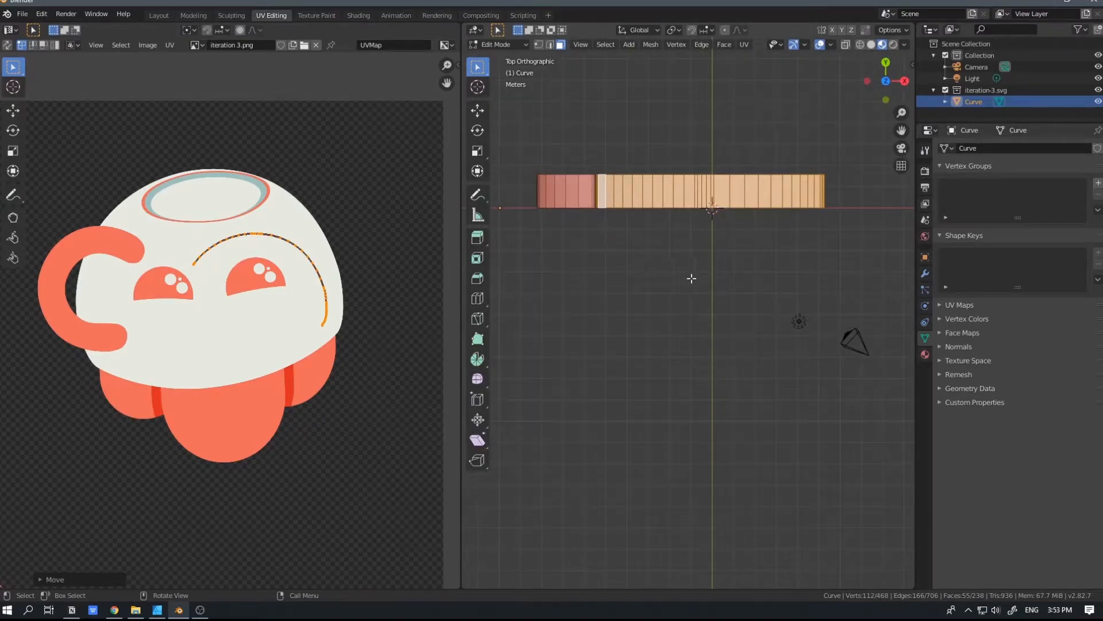
middle_click_drag(810, 257, 812, 293, "shift")
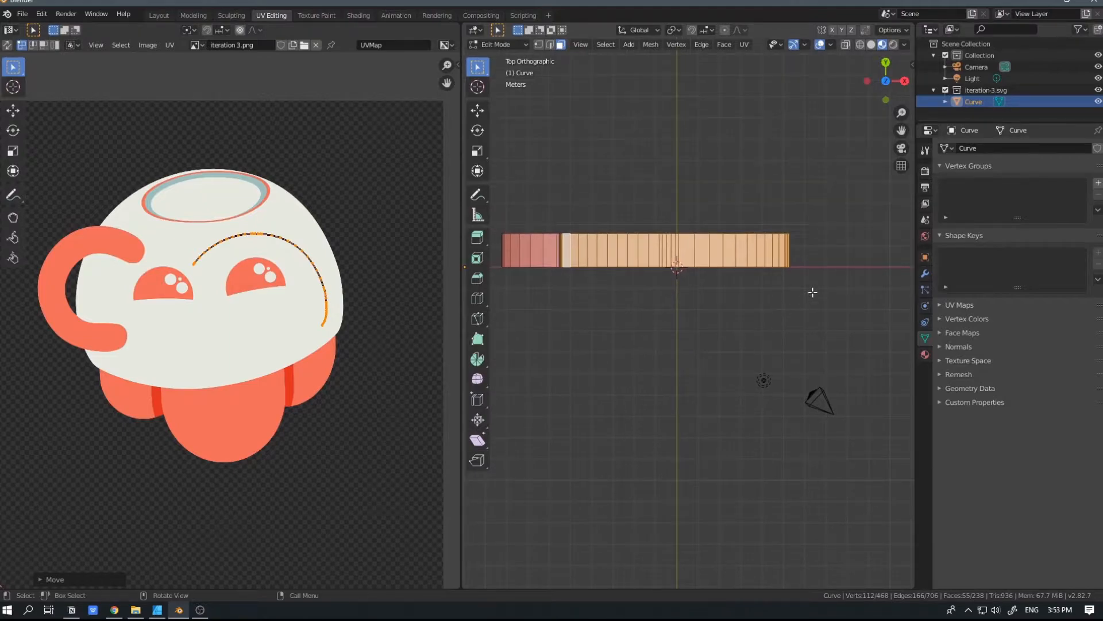
key("alt+z")
left_click(857, 254)
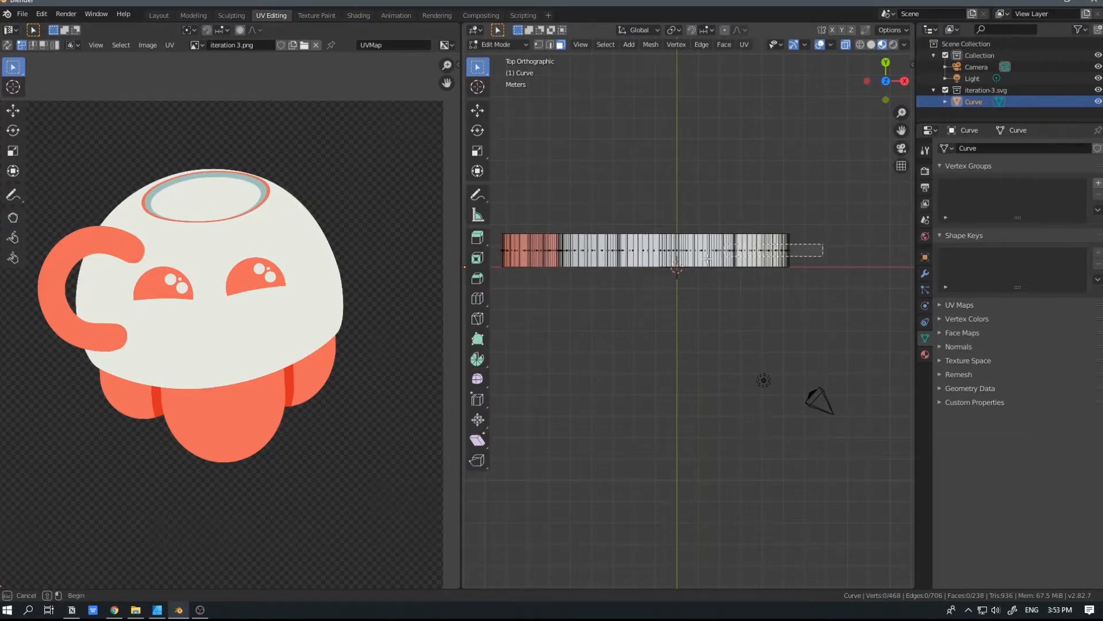
left_click_drag(839, 249, 527, 261)
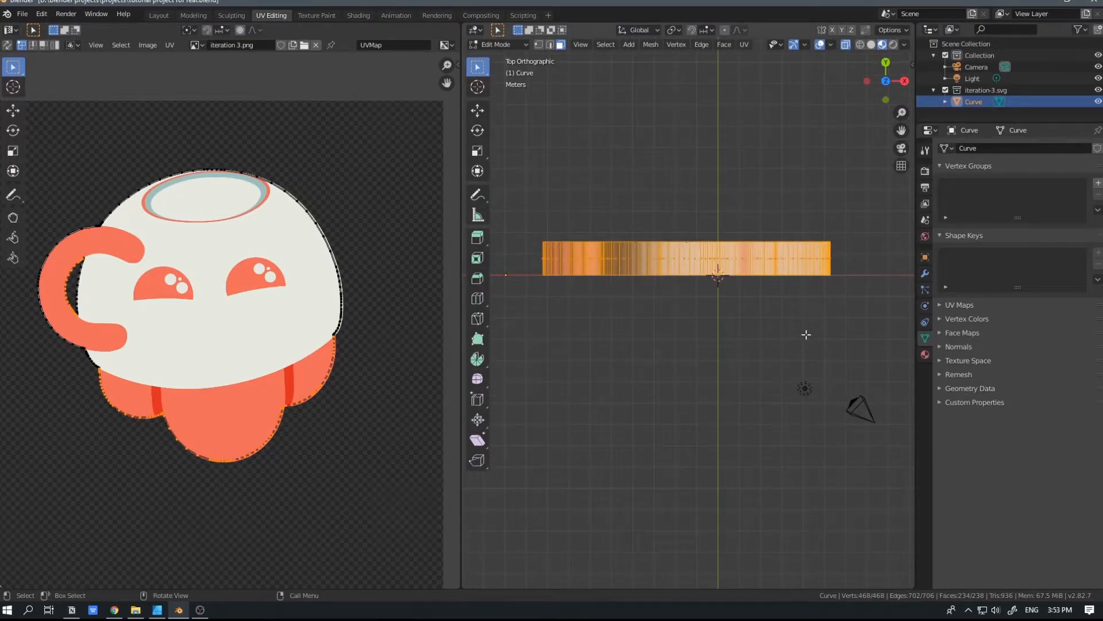
Move the side faces' UV vertices along the cup's upper outline down into the plain white area below the rim.
scroll(295, 239, "up", 5)
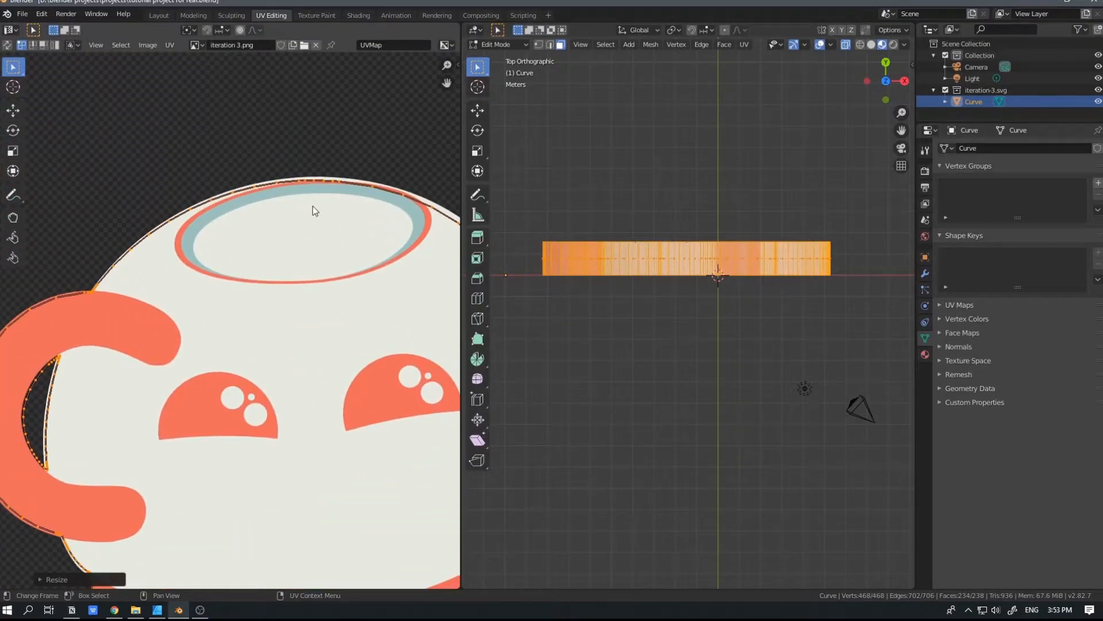
left_click_drag(160, 136, 454, 244)
key("g")
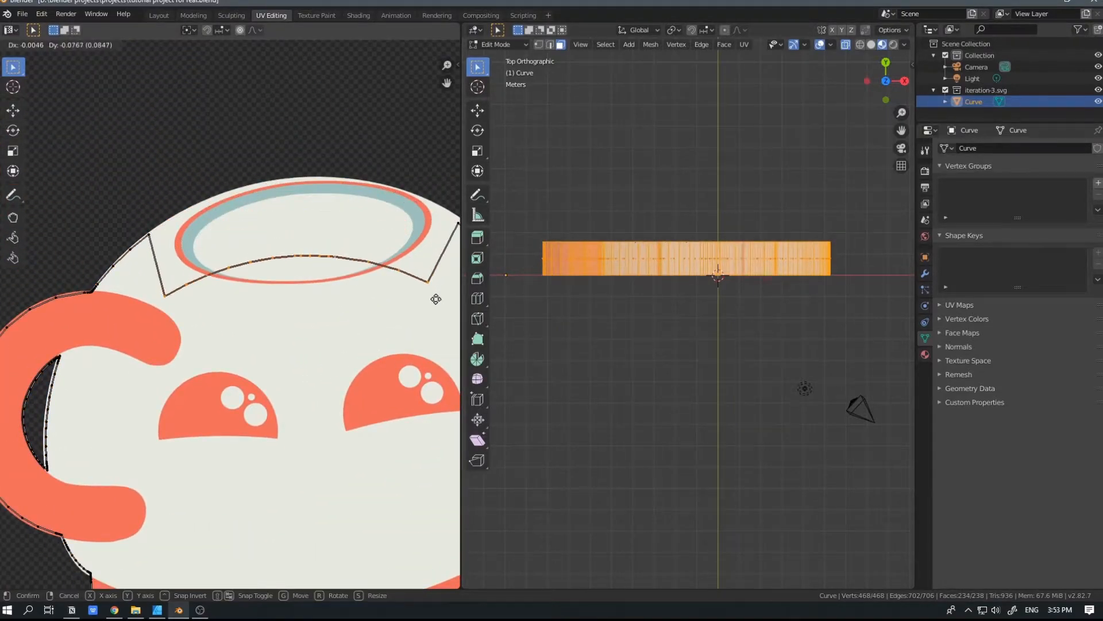
left_click(443, 318)
left_click_drag(312, 268, 355, 294)
key("g")
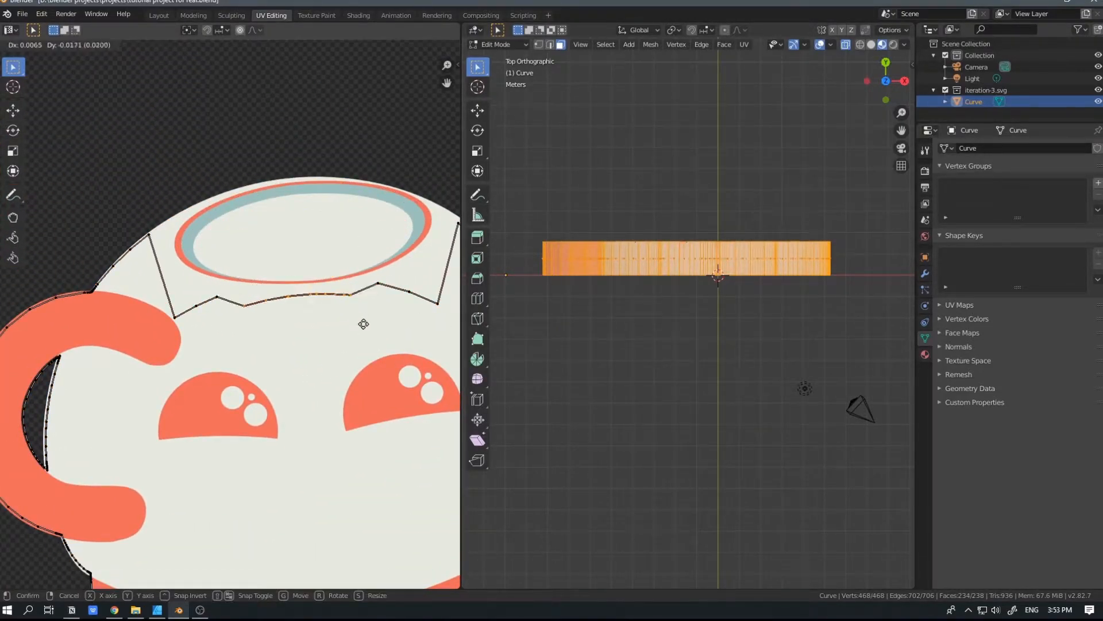
left_click(361, 331)
left_click_drag(233, 327, 233, 327)
middle_click_drag(632, 321, 785, 288)
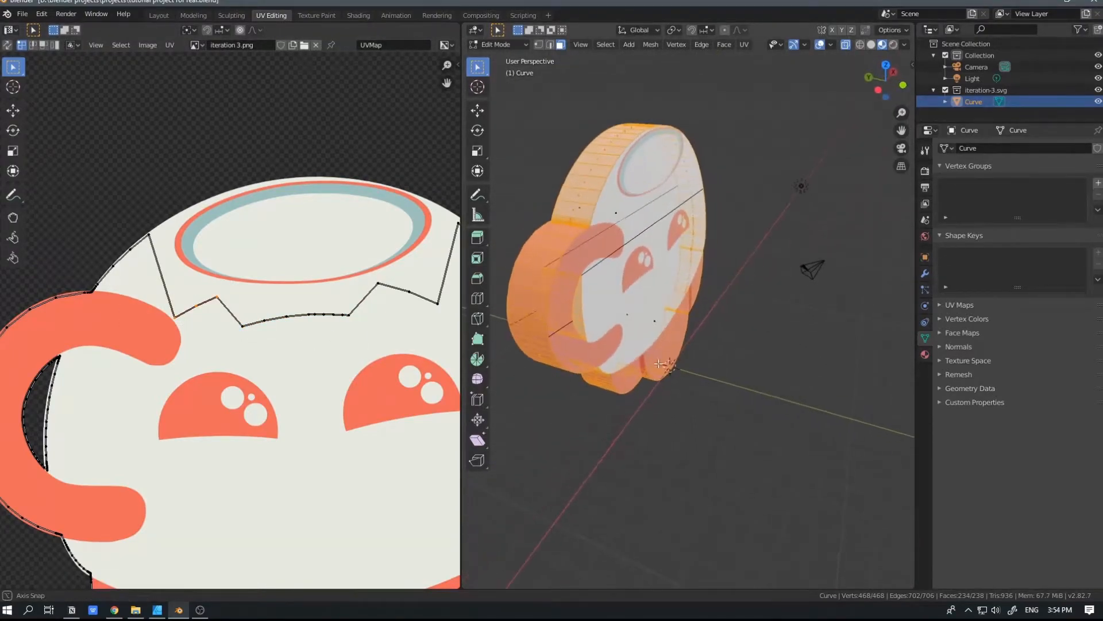
Try to shift the entire UV loop around the handle hole toward the handle.
middle_click_drag(73, 399, 218, 308)
key("l")
key("g")
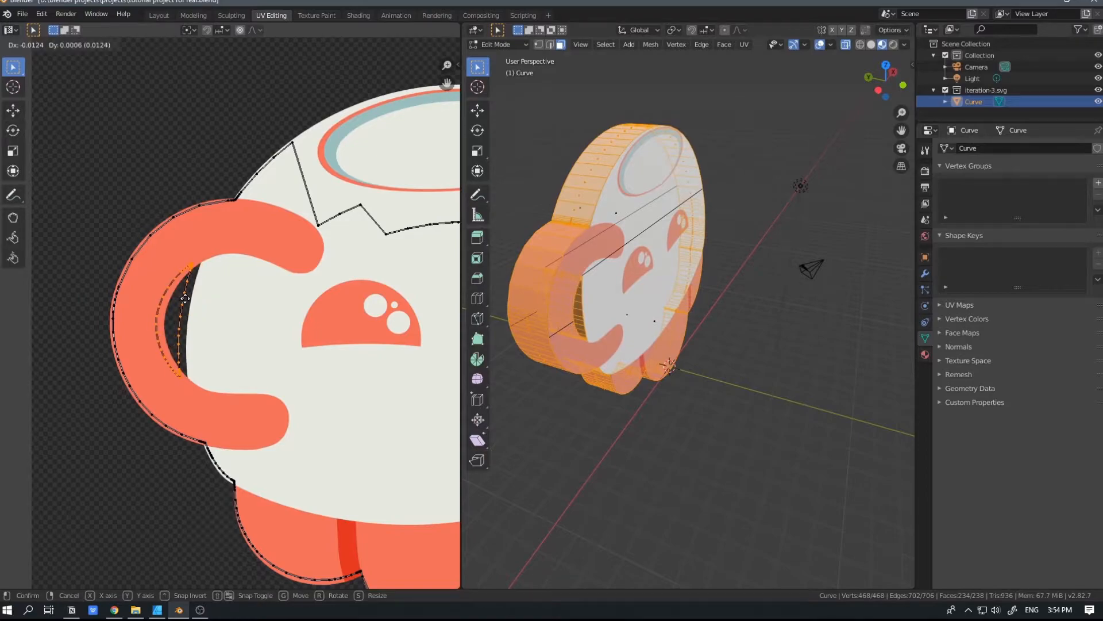
left_click(186, 303)
key("ctrl+z")
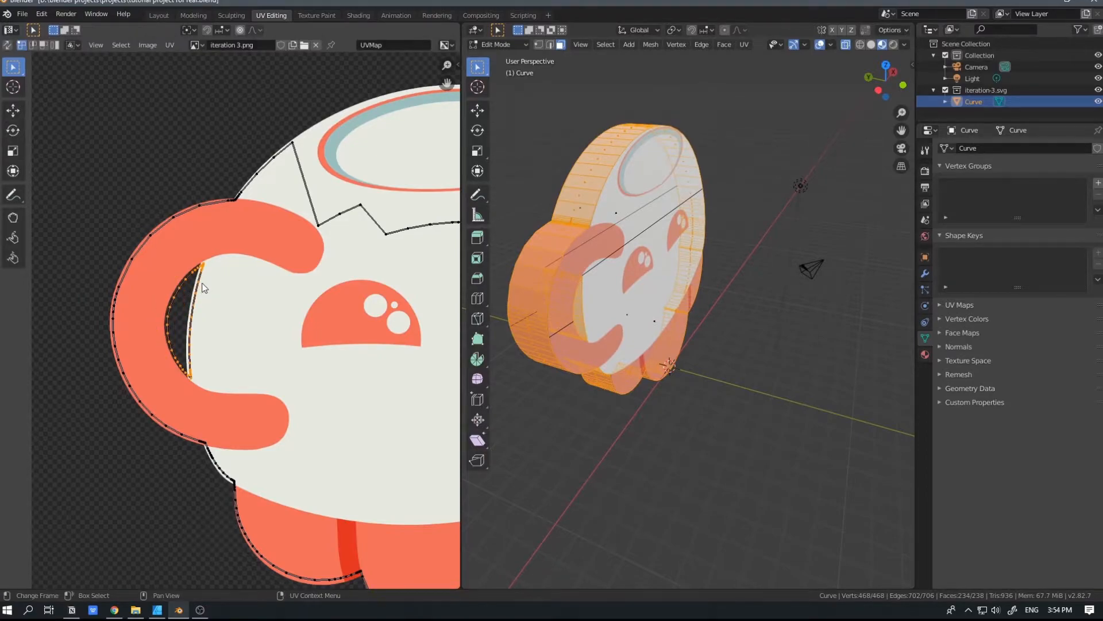
Move the handle-side UV vertices of the hole about 0.012 into the handle's red area and select the cup-side ones.
key("c")
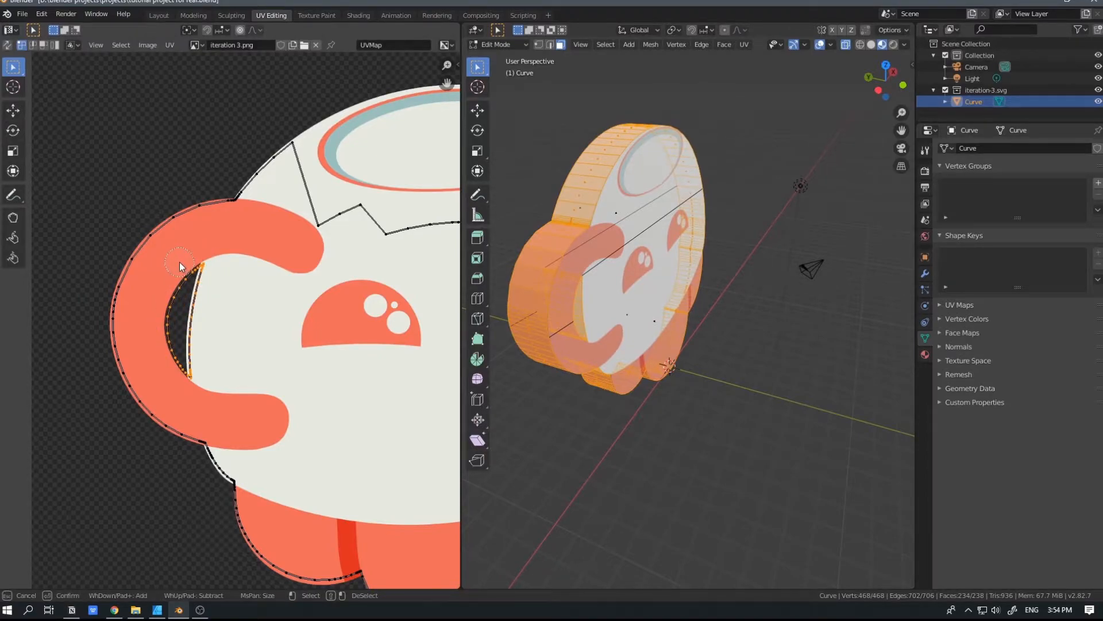
key("Escape")
left_click(223, 278)
key("c")
left_click_drag(165, 328, 172, 380)
key("Escape")
key("g")
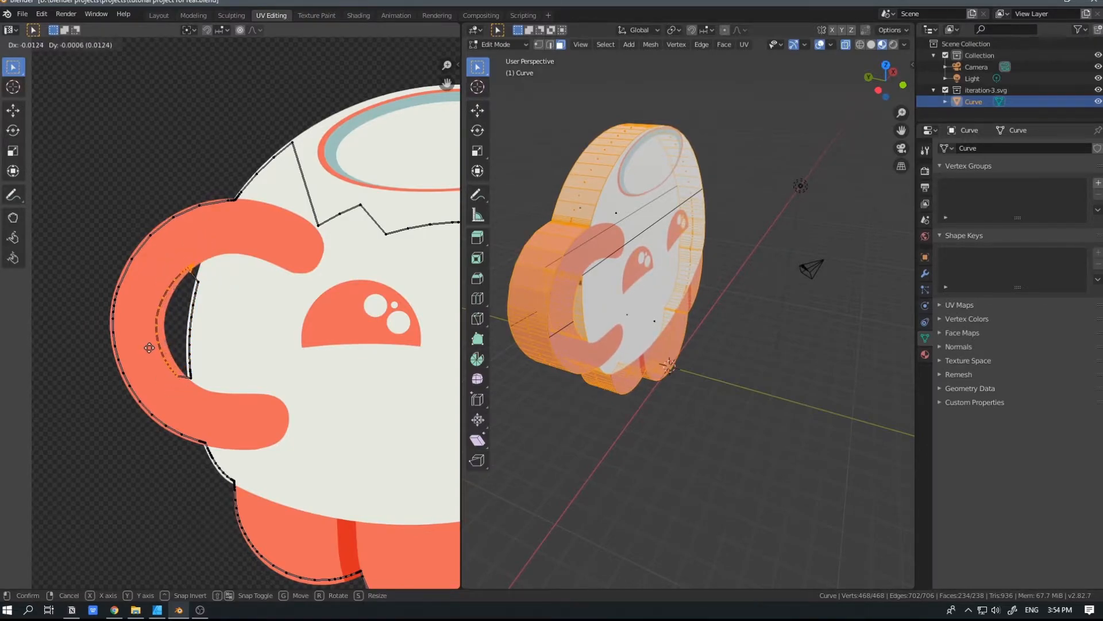
left_click(149, 345)
left_click_drag(189, 296, 211, 300)
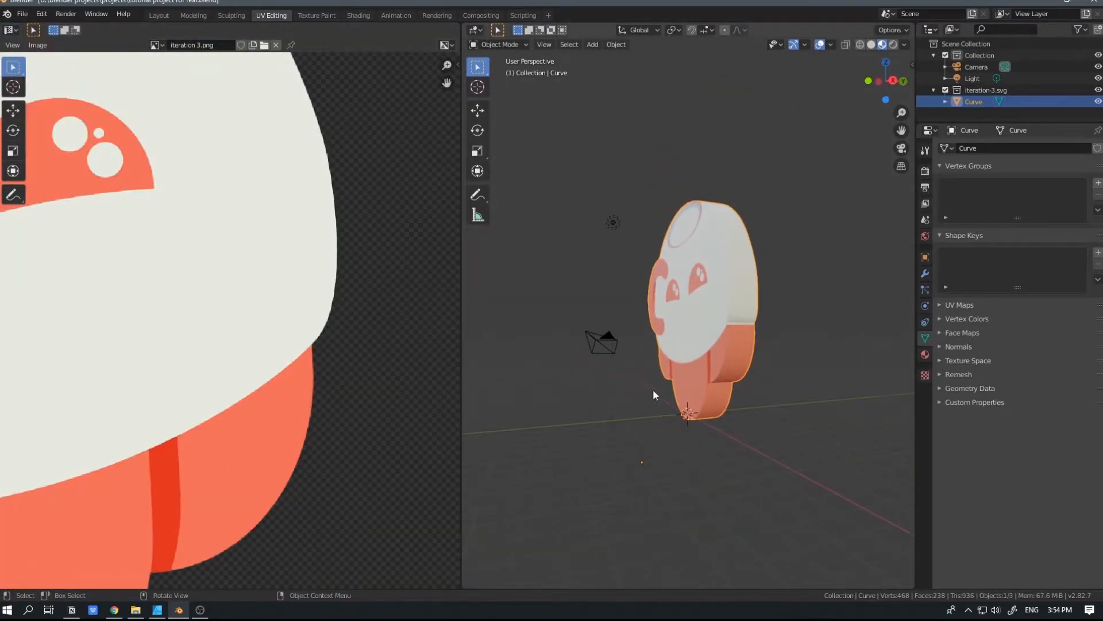
middle_click_drag(653, 390, 673, 204)
scroll(741, 366, "up", 3)
scroll(737, 361, "up", 1)
scroll(664, 339, "down", 1)
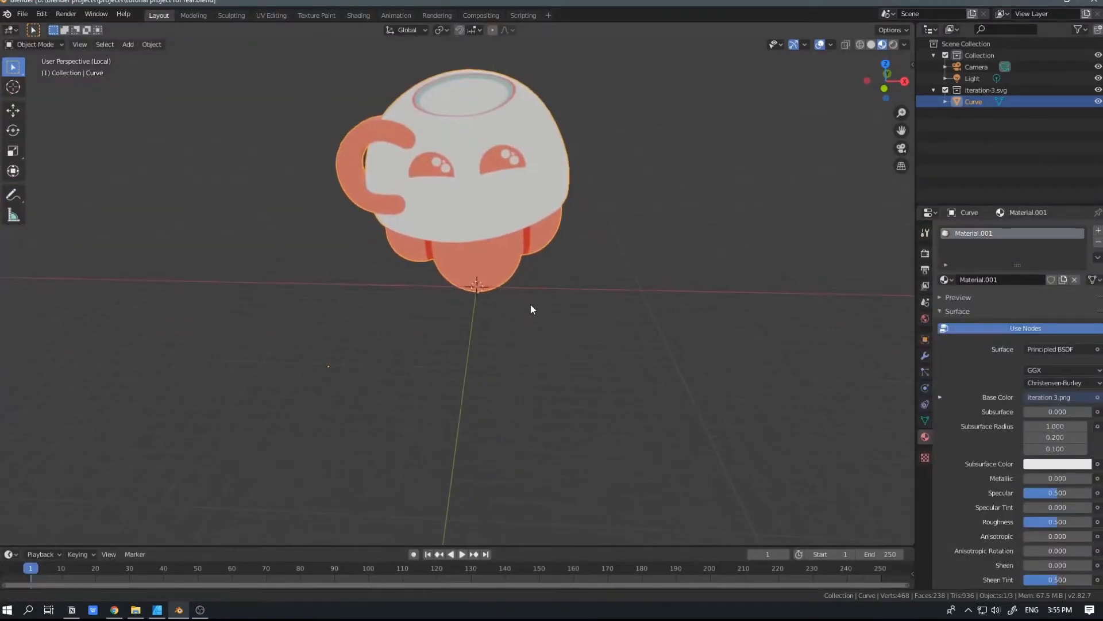
Add a plane at the cup's base and scale it up into a large ground surface.
key("shift+a")
mouse_move(533, 239)
left_click(572, 239)
key("s")
left_click(628, 277)
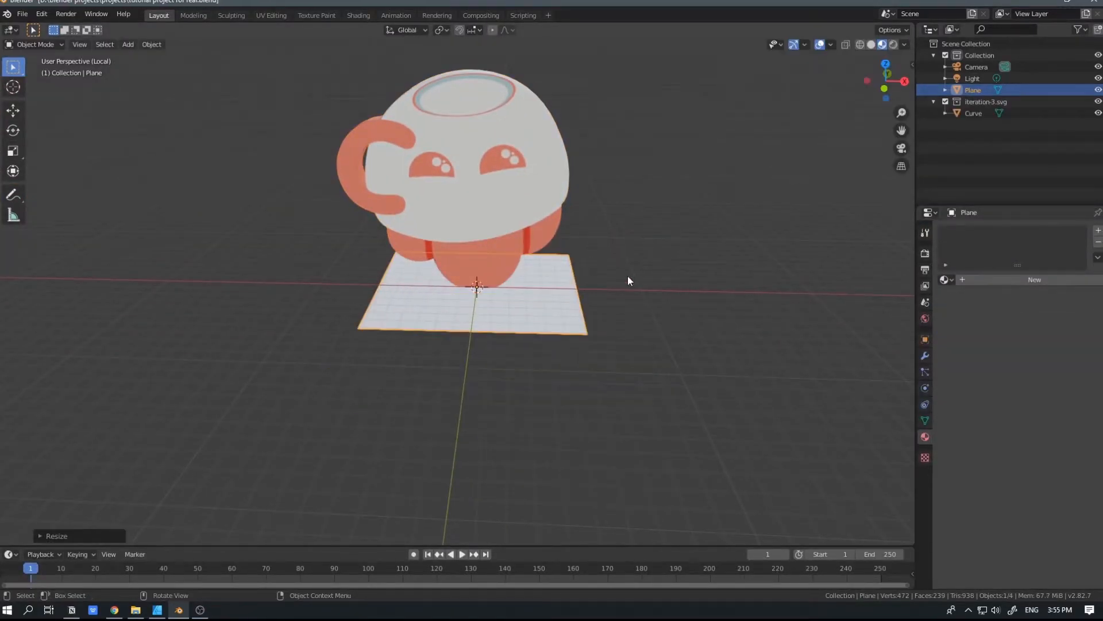
key("s")
left_click(834, 303)
scroll(802, 287, "down", 6)
scroll(747, 289, "up", 4)
key("g")
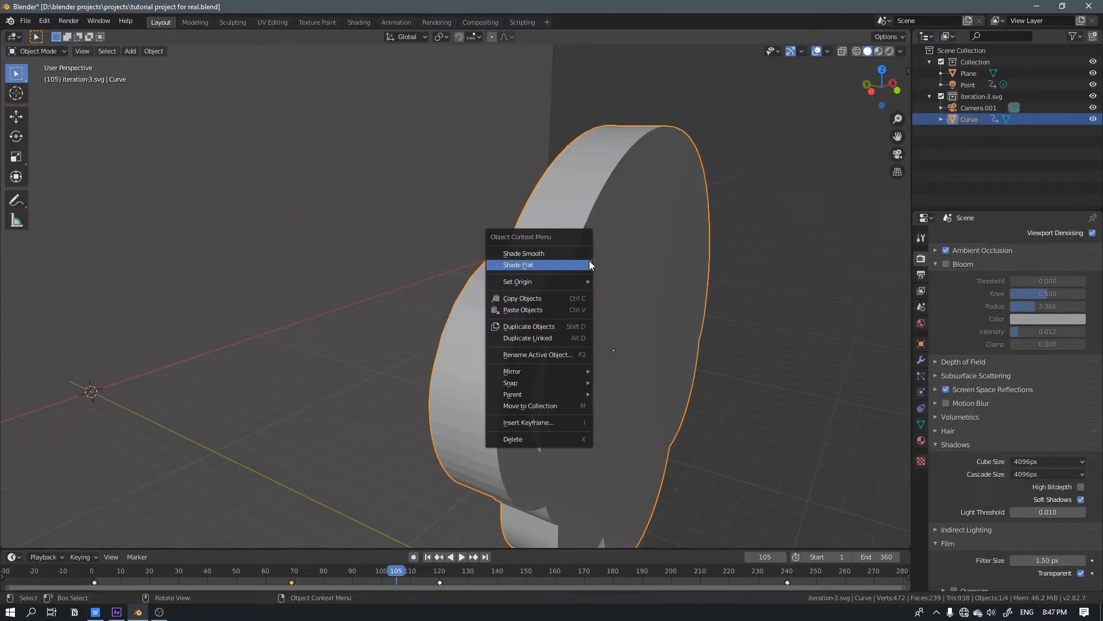
Apply smooth shading to the extruded cup mesh.
left_click(538, 252)
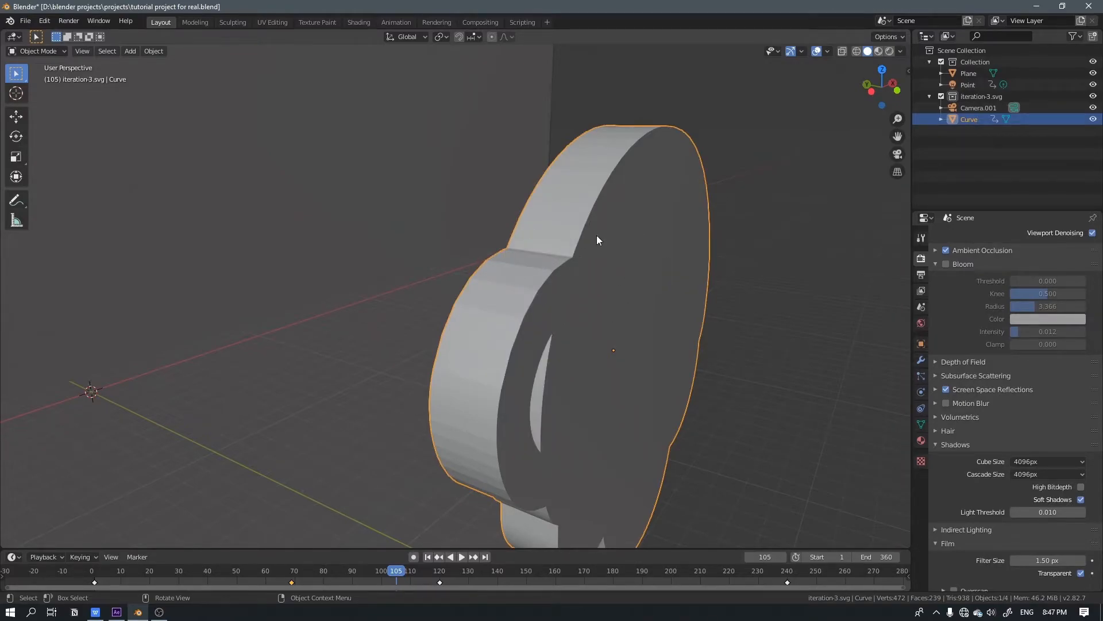
right_click(568, 265)
left_click(564, 253)
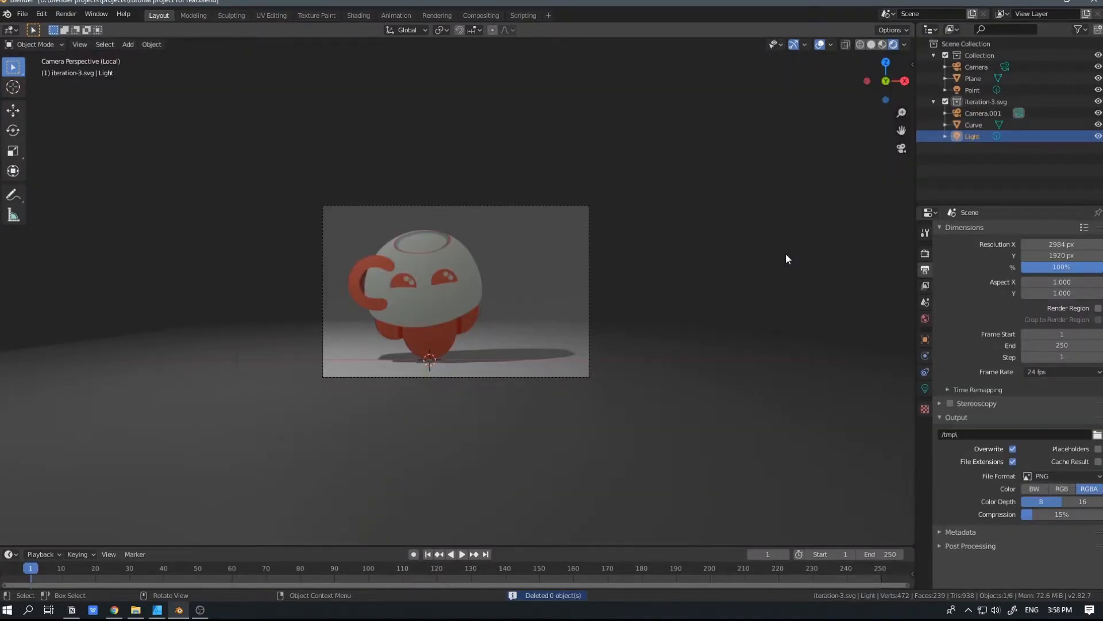
Delete the extra Light and the unused original Camera from the scene.
middle_click_drag(784, 258, 579, 216)
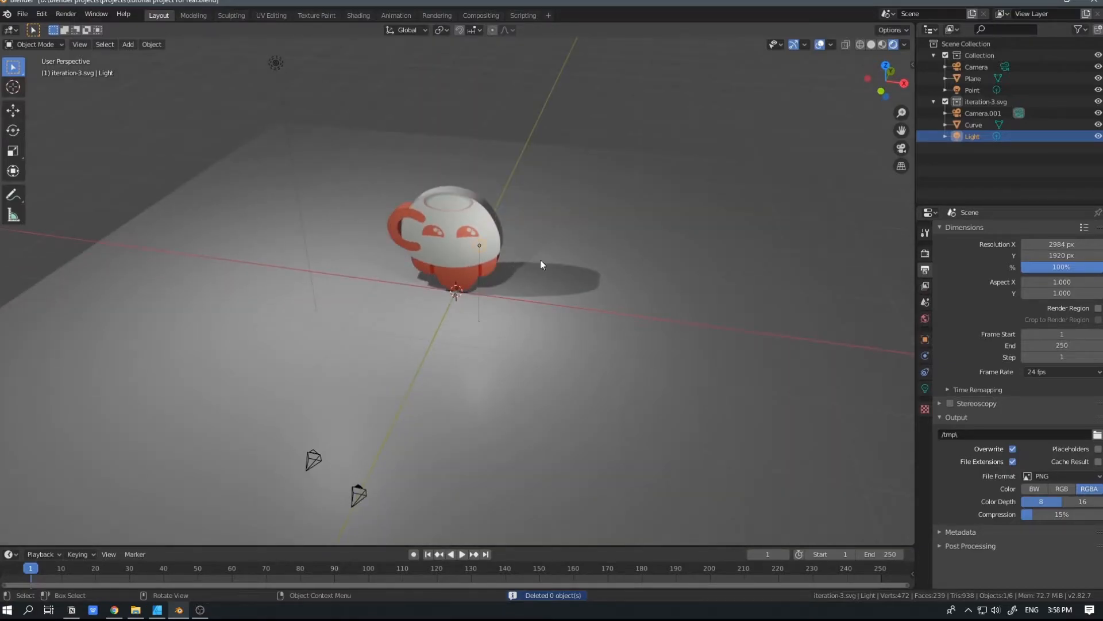
key("Delete")
left_click(319, 448)
key("KP_1")
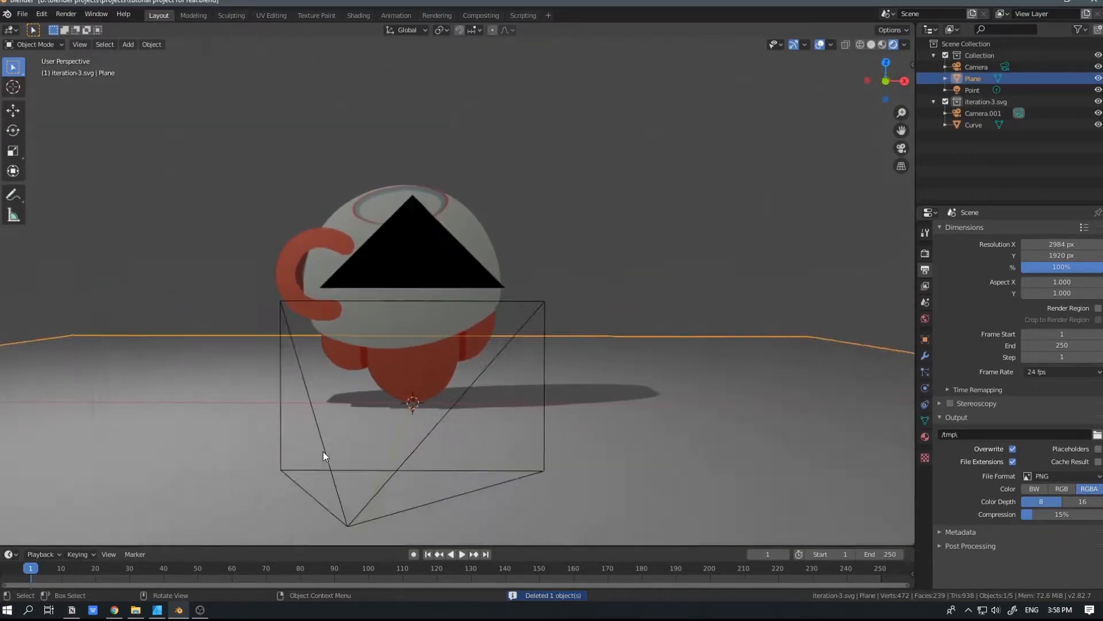
key("KP_0")
left_click(972, 67)
key("Delete")
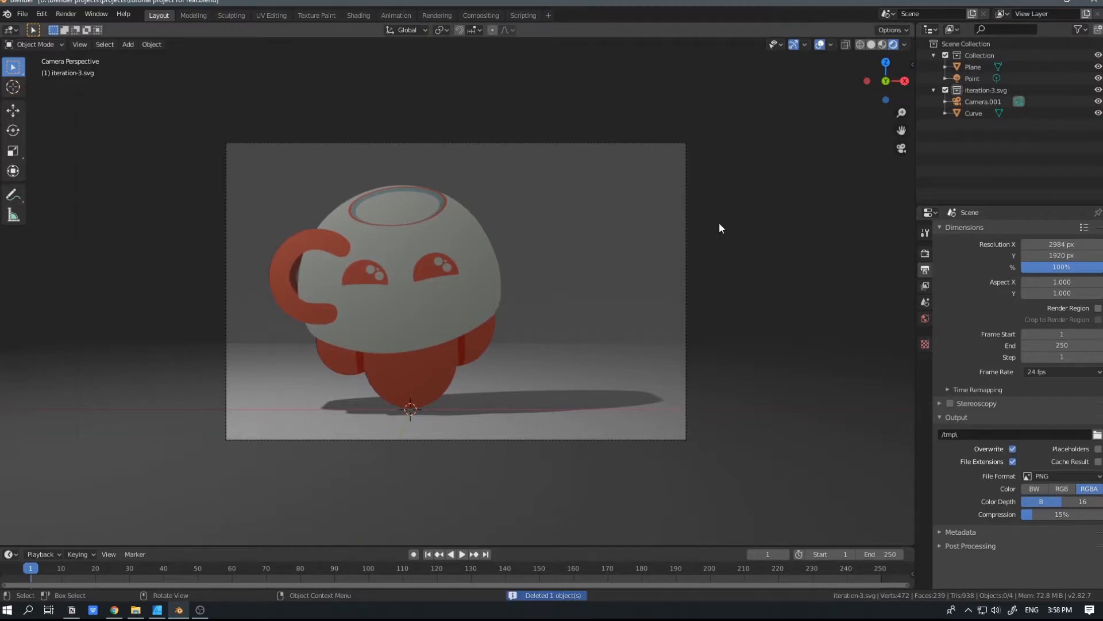
Move the point light along the Z axis and rotate the plane 90° about X to stand as a backdrop.
left_click(972, 79)
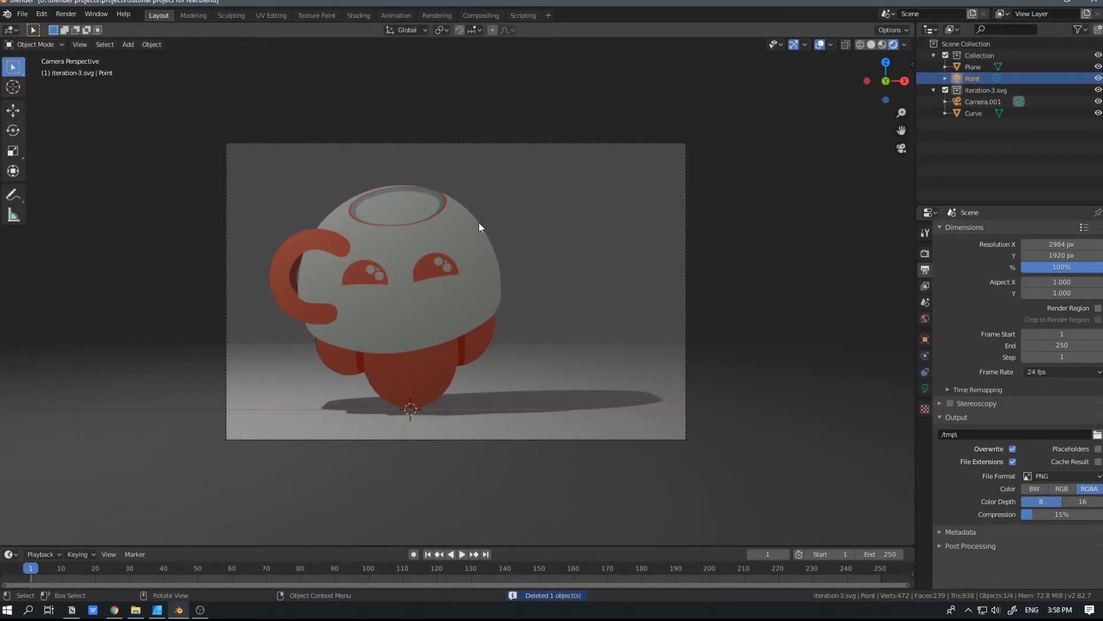
middle_click_drag(477, 227, 437, 177)
key("g")
key("z")
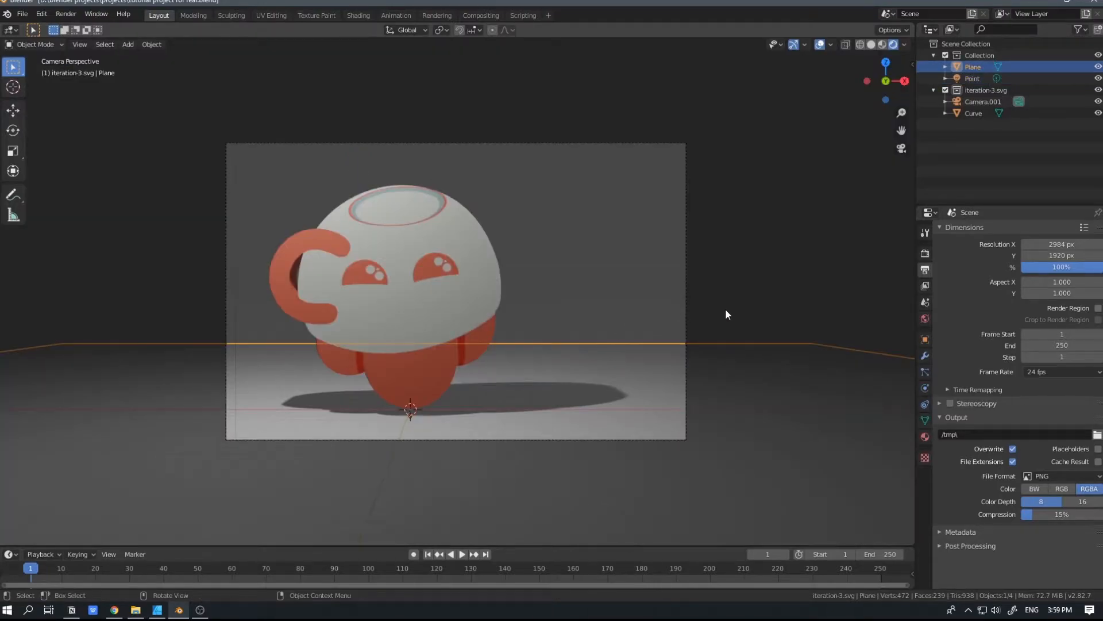
type("rx90")
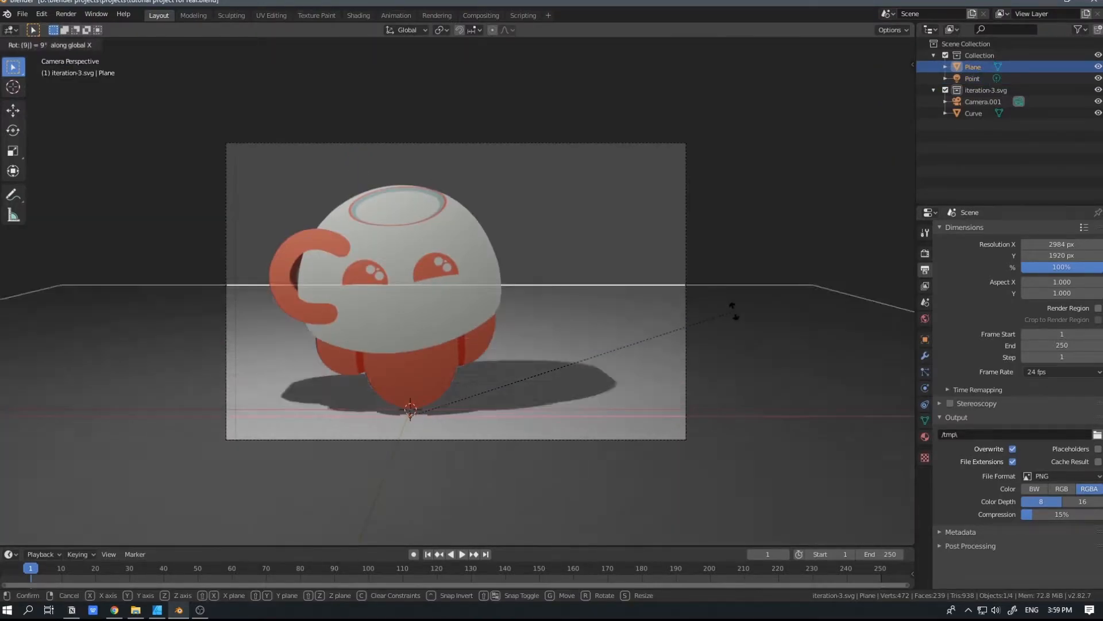
Set the cup's origin to its center of mass (volume) and scale the cup down.
right_click(446, 305)
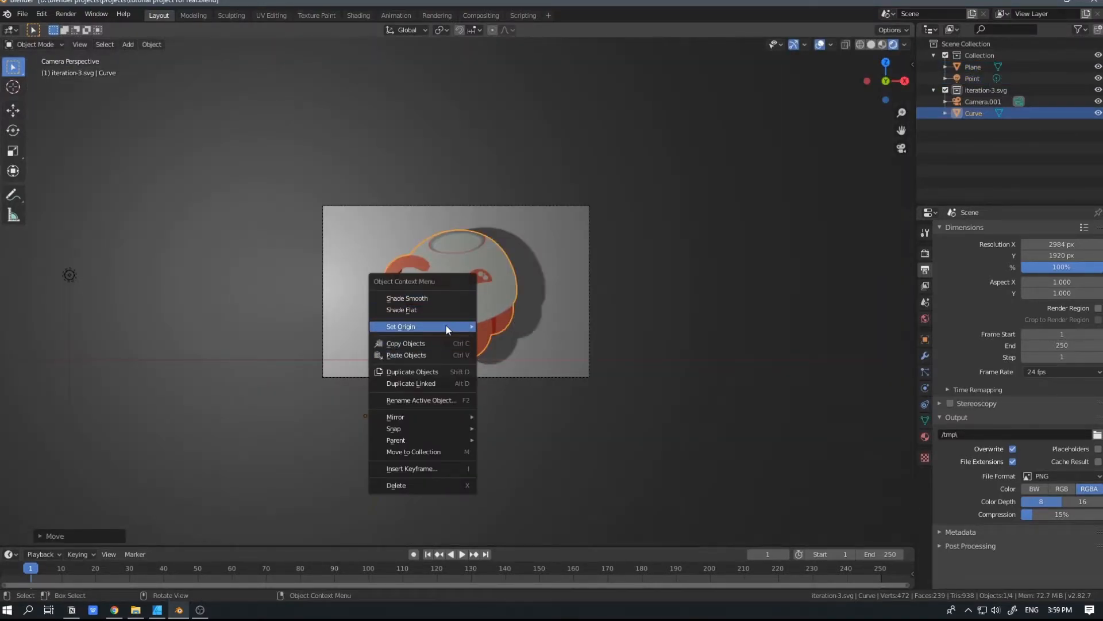
mouse_move(447, 326)
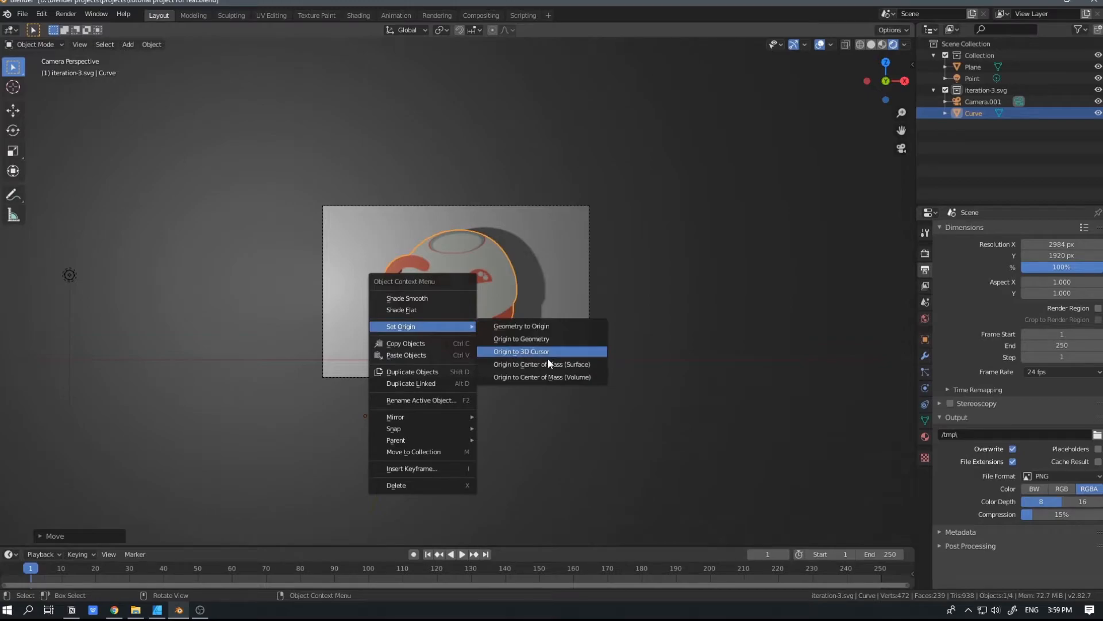
left_click(547, 374)
key("s")
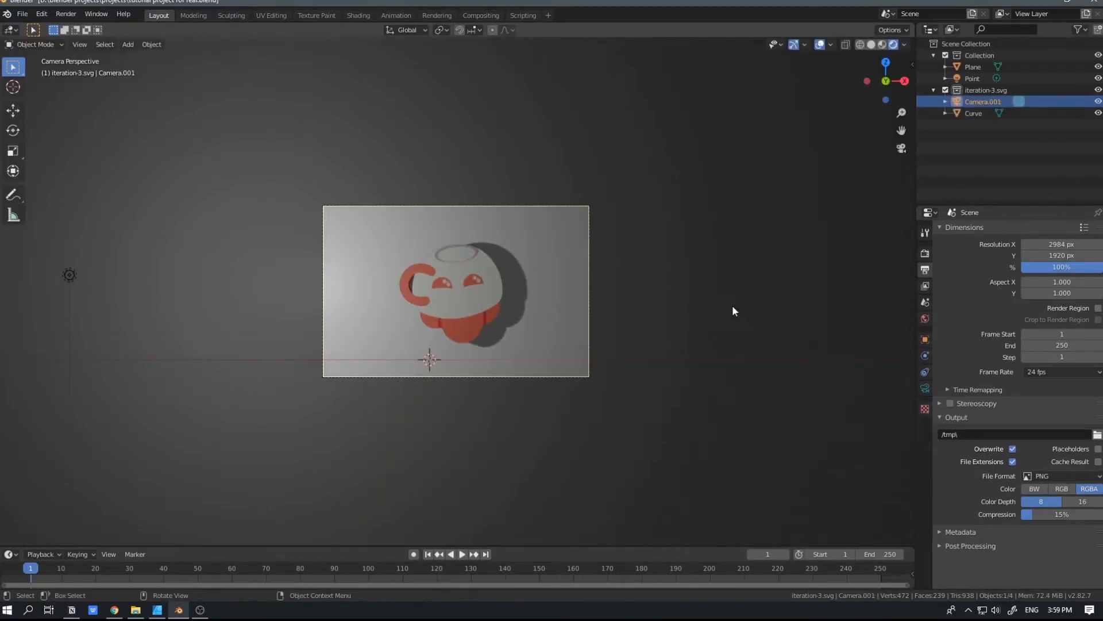
Move the camera back along its local Z axis so the cup appears smaller in the frame.
key("s")
right_click(803, 289)
key("g")
key("z")
key("z")
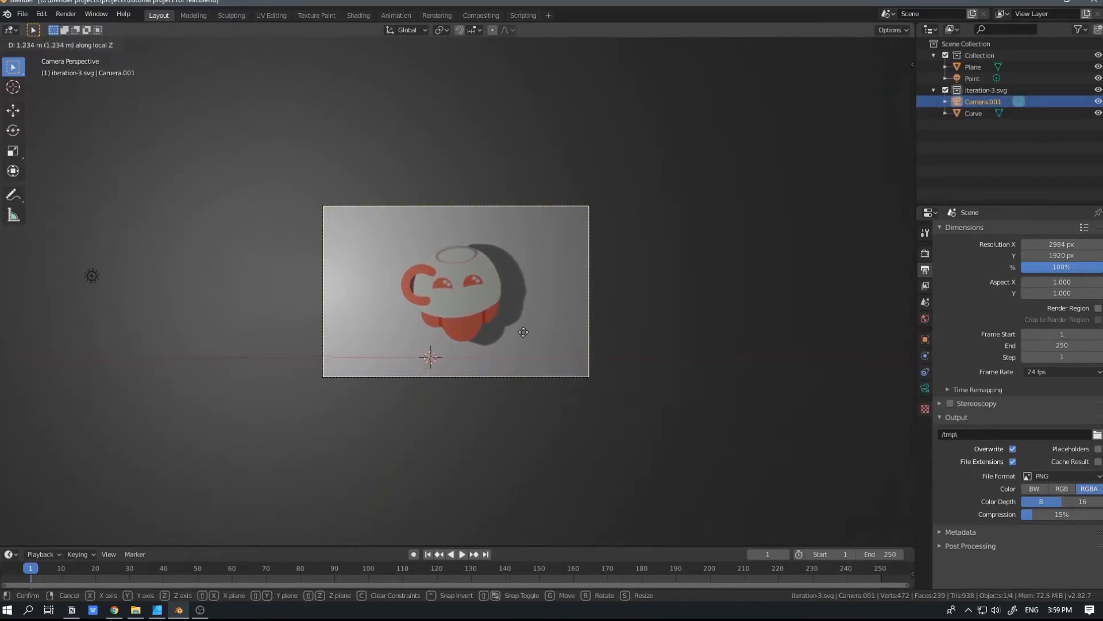
left_click(542, 478)
Move the point light about 5.1 m along the negative global Y axis.
left_click(309, 286)
left_click(316, 286)
key("g")
key("y")
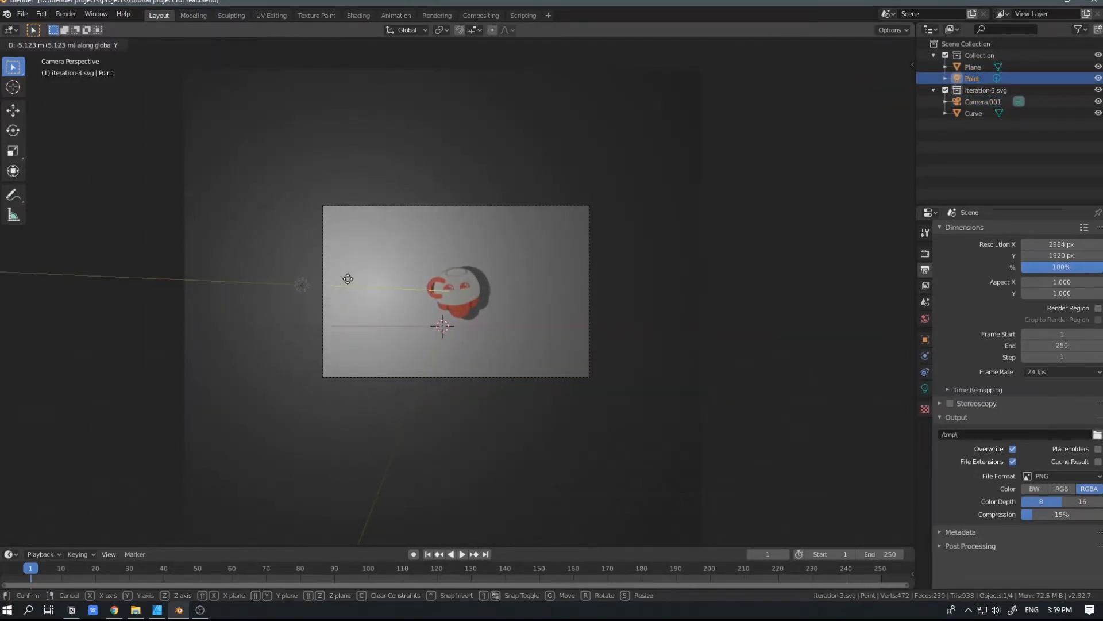
left_click(349, 284)
Set the point light's power to 100000 W and reposition the light along the Y axis.
left_click(925, 388)
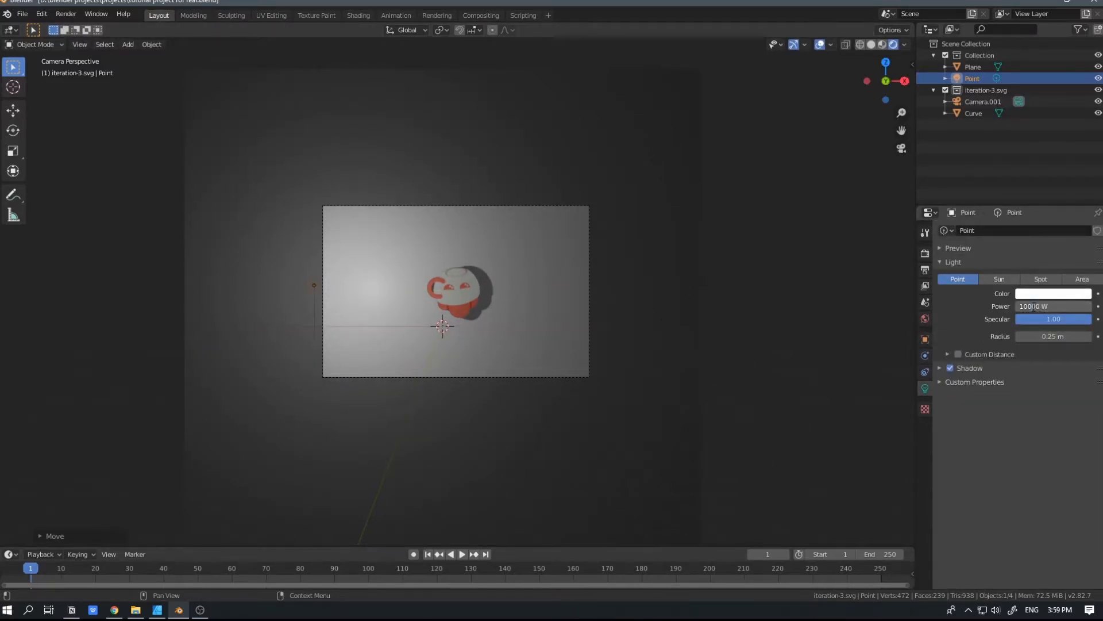
key("Return")
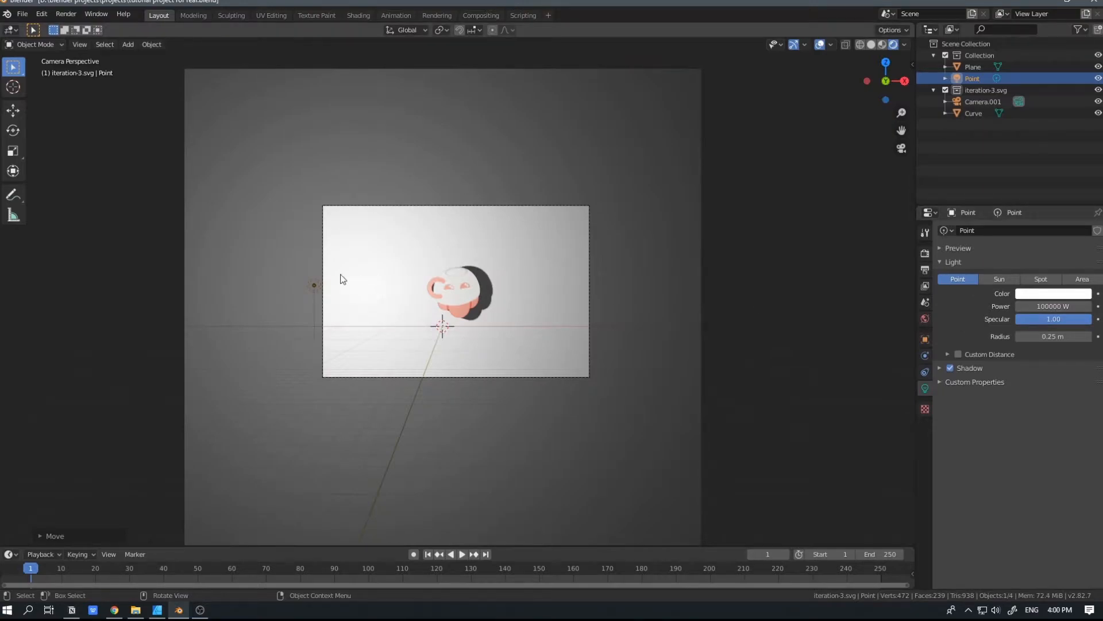
left_click(313, 287)
key("g")
key("y")
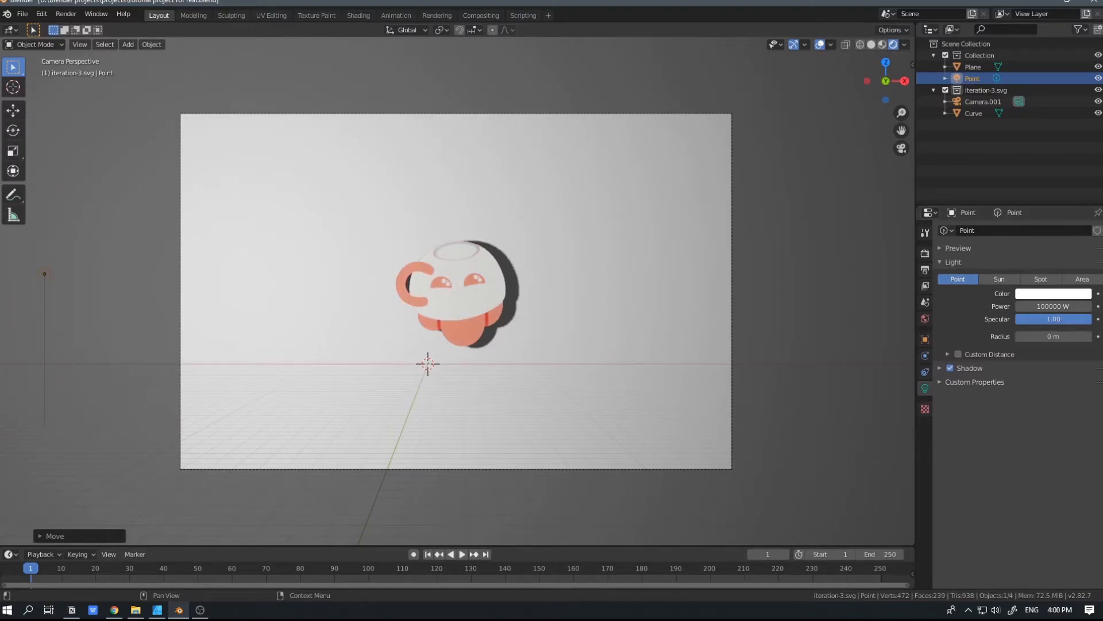
Enable contact shadows for the point light, leaving its custom distance off.
left_click(957, 354)
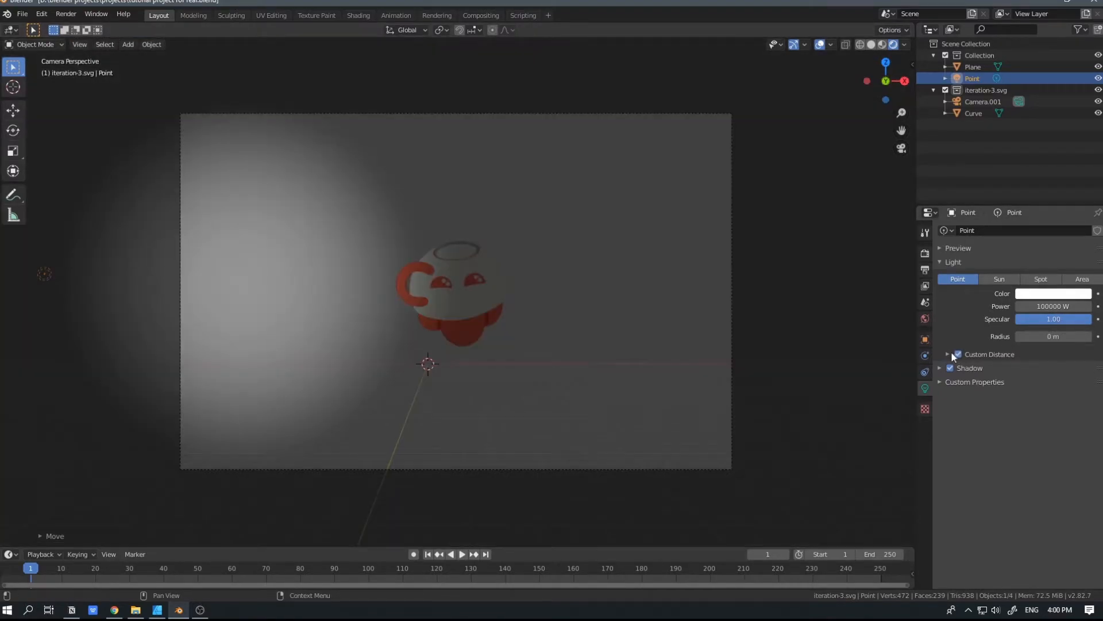
left_click(957, 354)
left_click(940, 368)
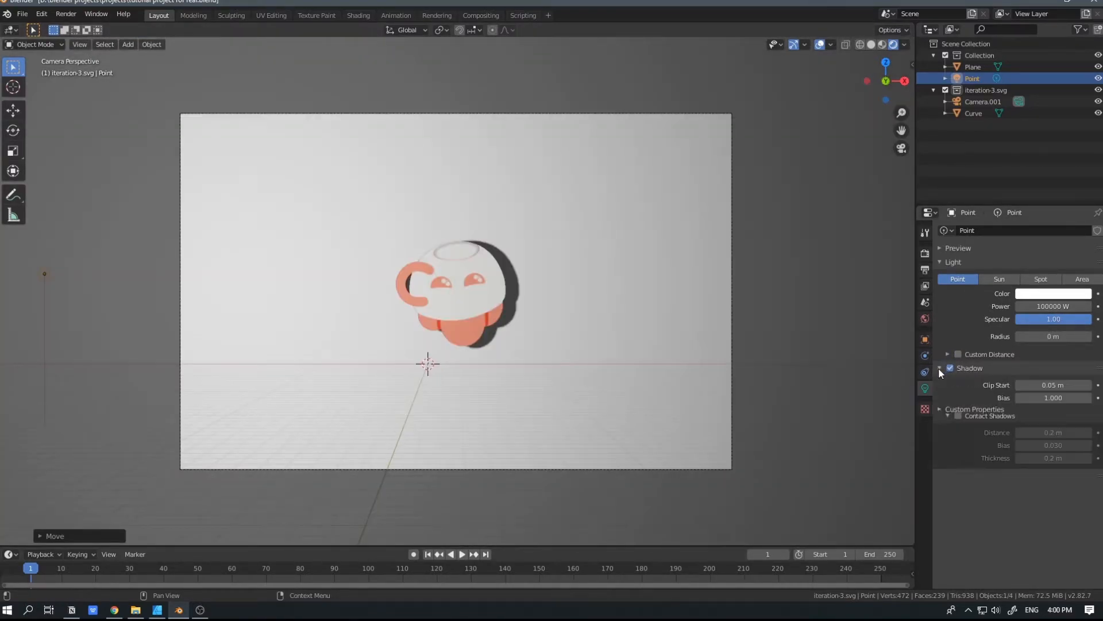
left_click(957, 416)
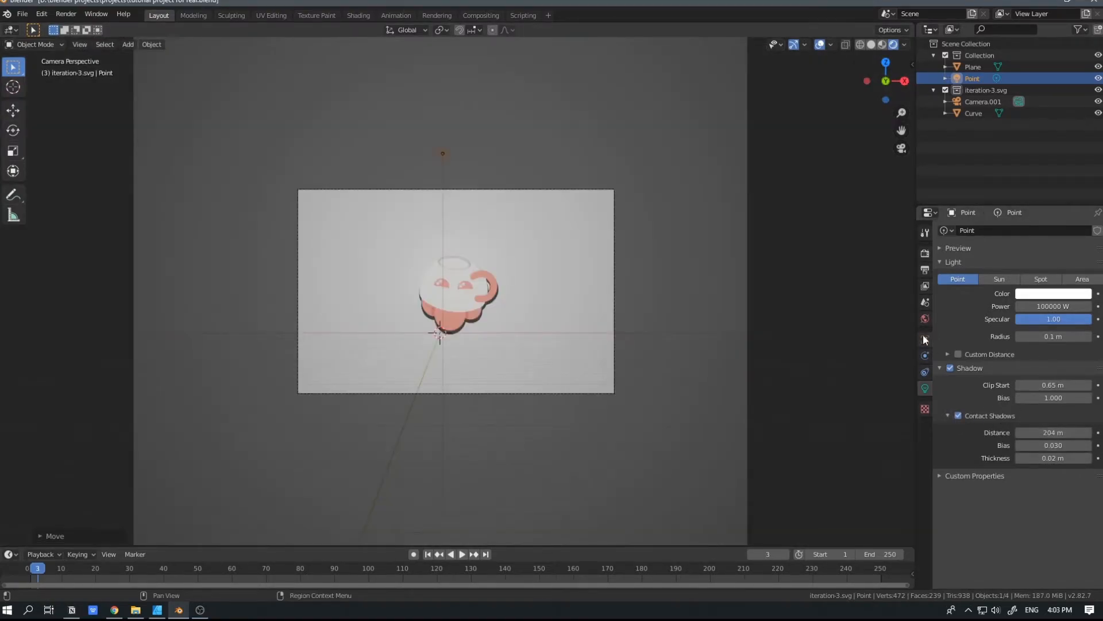
Brighten the world background color to near white.
left_click(920, 317)
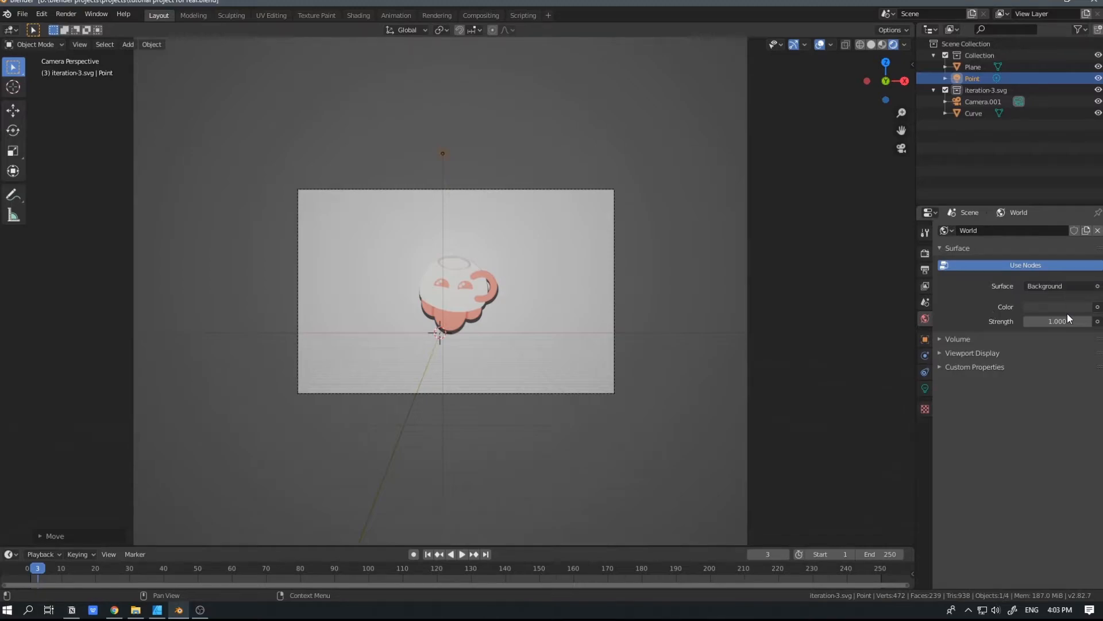
left_click(1067, 309)
left_click_drag(1083, 170, 1082, 141)
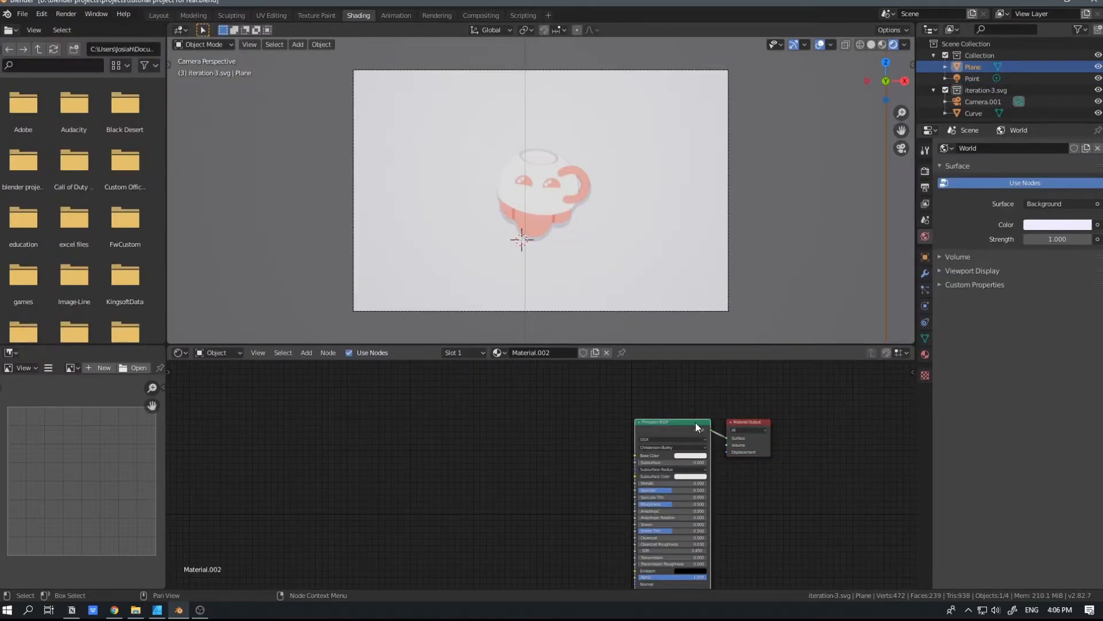
Delete the Principled BSDF from the plane's material and add a Diffuse BSDF node in its place.
key("x")
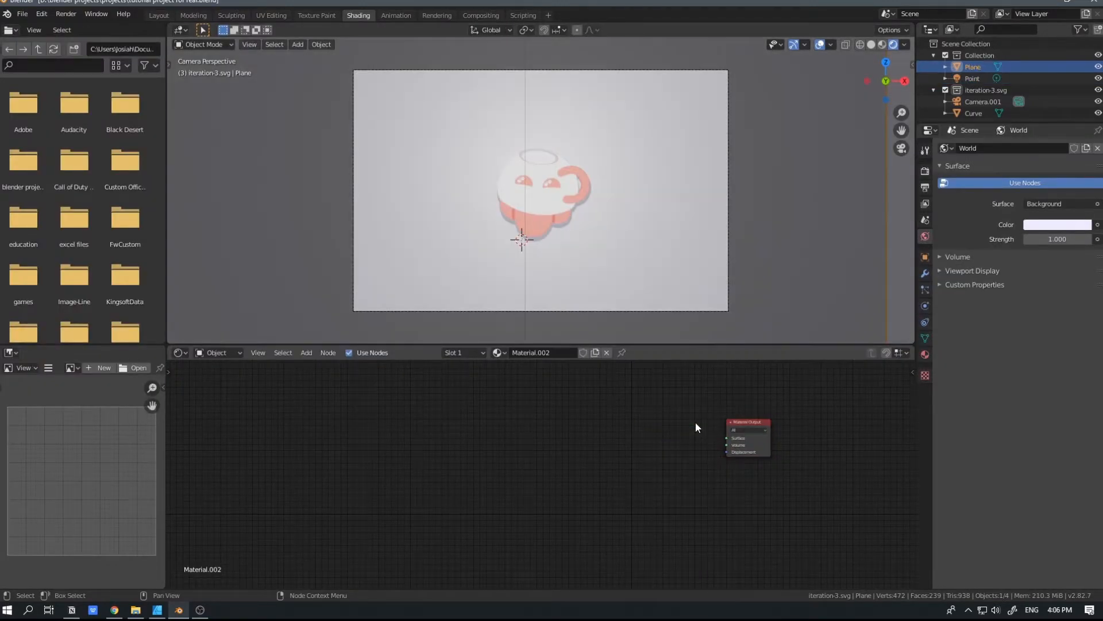
scroll(695, 422, "down", 1)
middle_click_drag(599, 411, 666, 417)
key("shift+a")
left_click(667, 419)
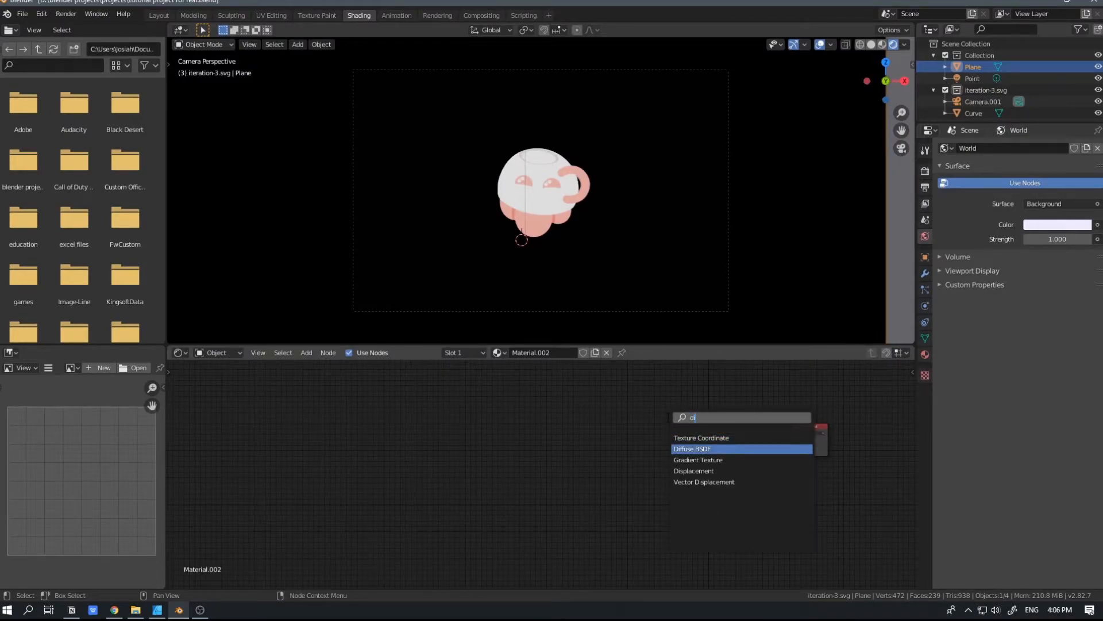
key("Return")
left_click(528, 437)
Add a Shader to RGB node beside the Diffuse BSDF in the plane's material.
scroll(527, 437, "up", 4)
middle_click_drag(528, 437, 445, 466)
key("shift+a")
left_click(571, 443)
type("sha")
key("Return")
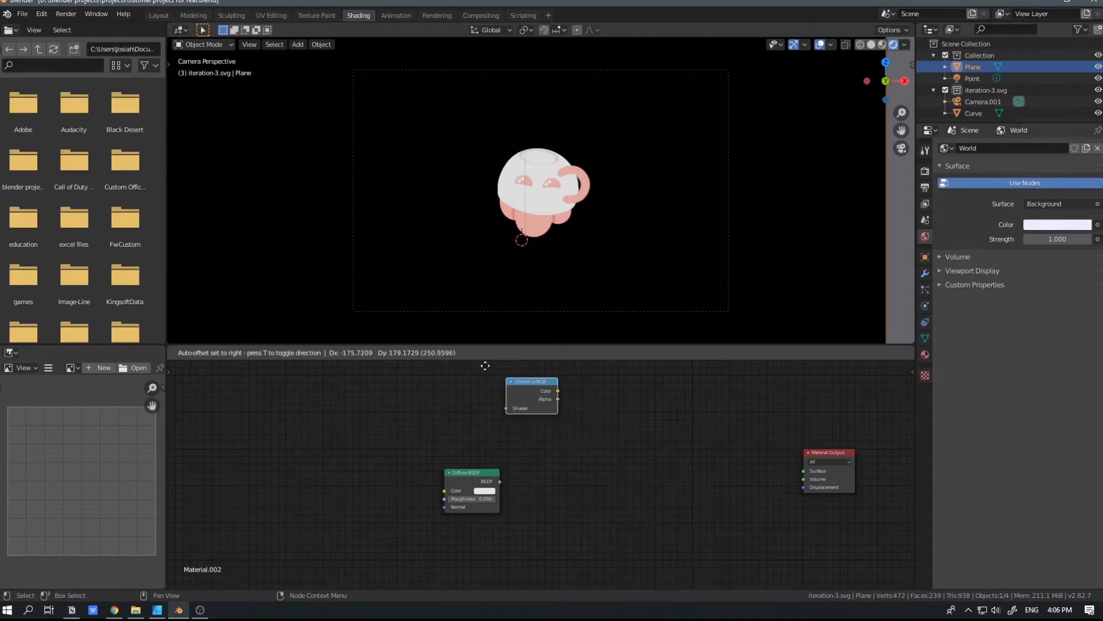
left_click(482, 382)
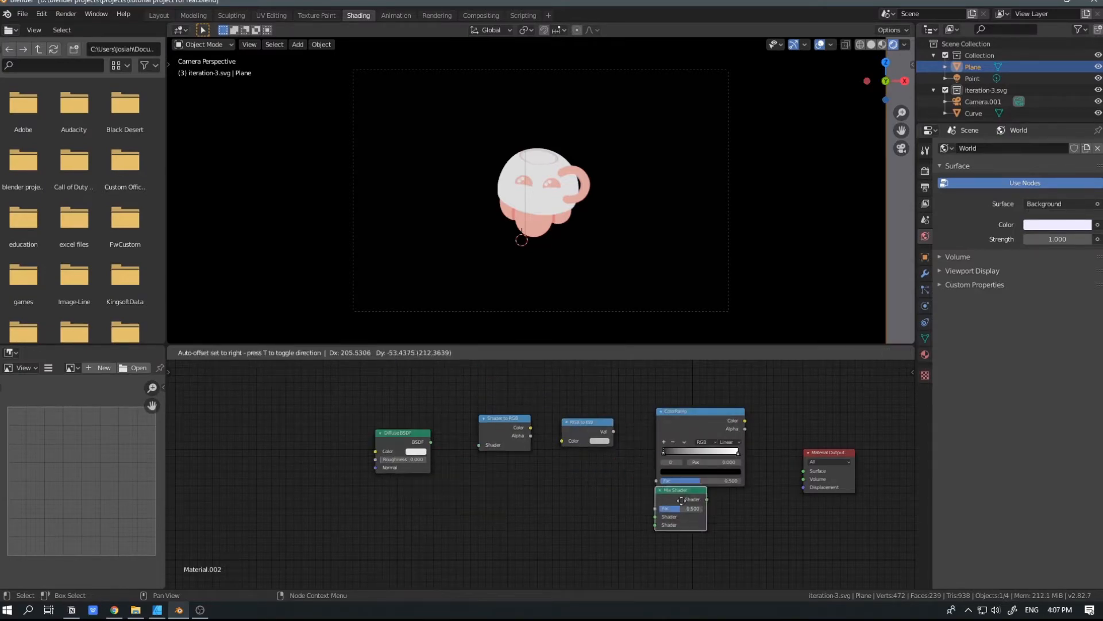
Place the Mix Shader and Transparent BSDF nodes below the ColorRamp and set the second Diffuse BSDF's color to black.
left_click(725, 466)
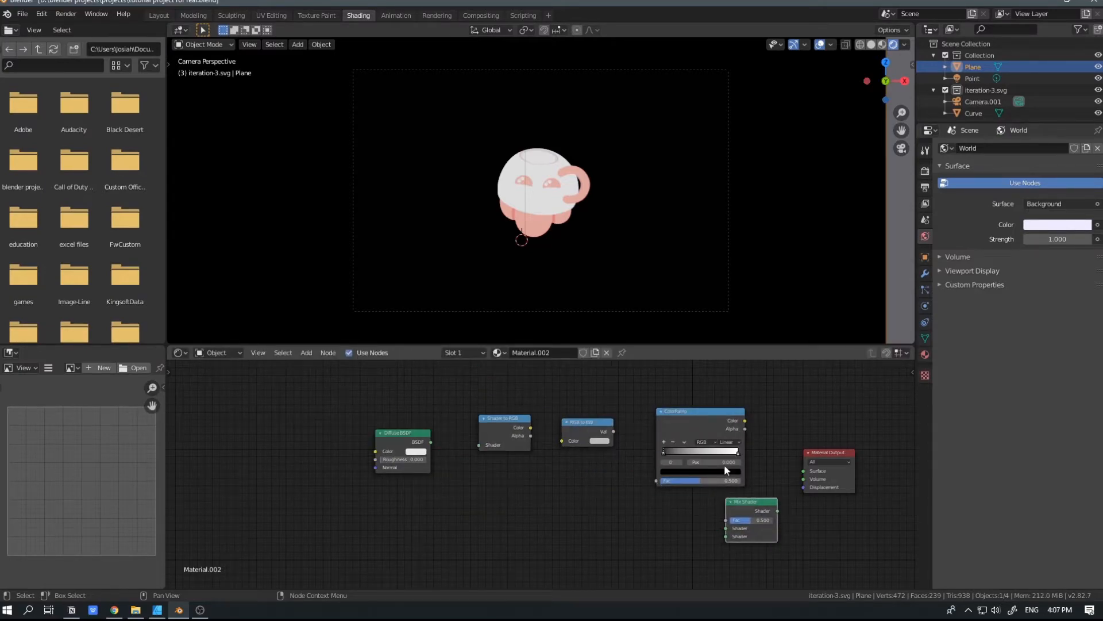
left_click_drag(726, 470, 677, 449)
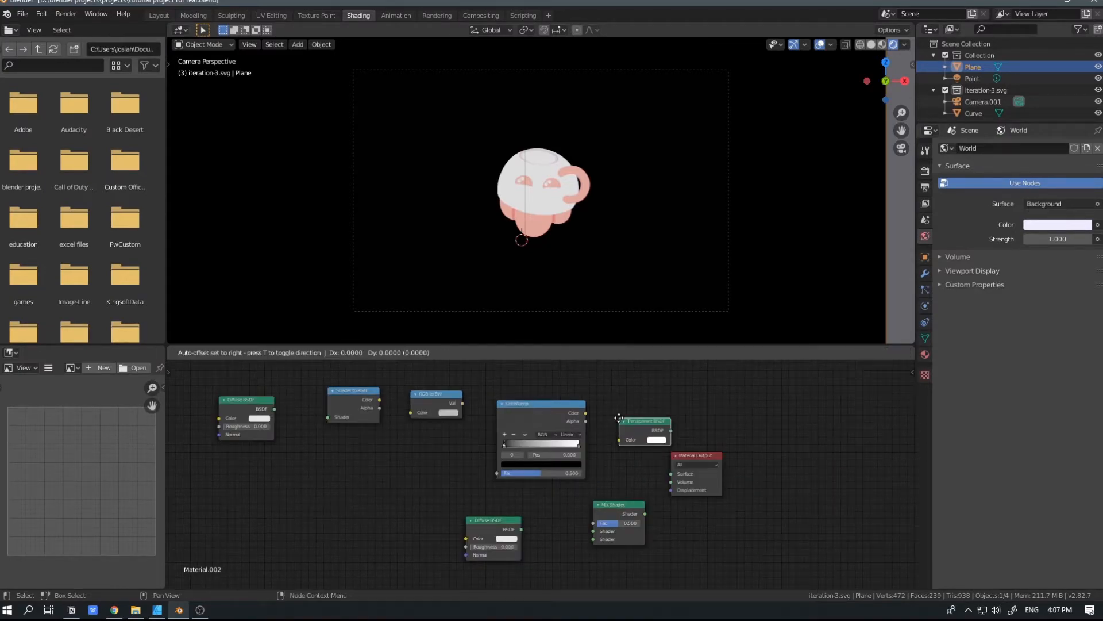
left_click(494, 520)
left_click(495, 513)
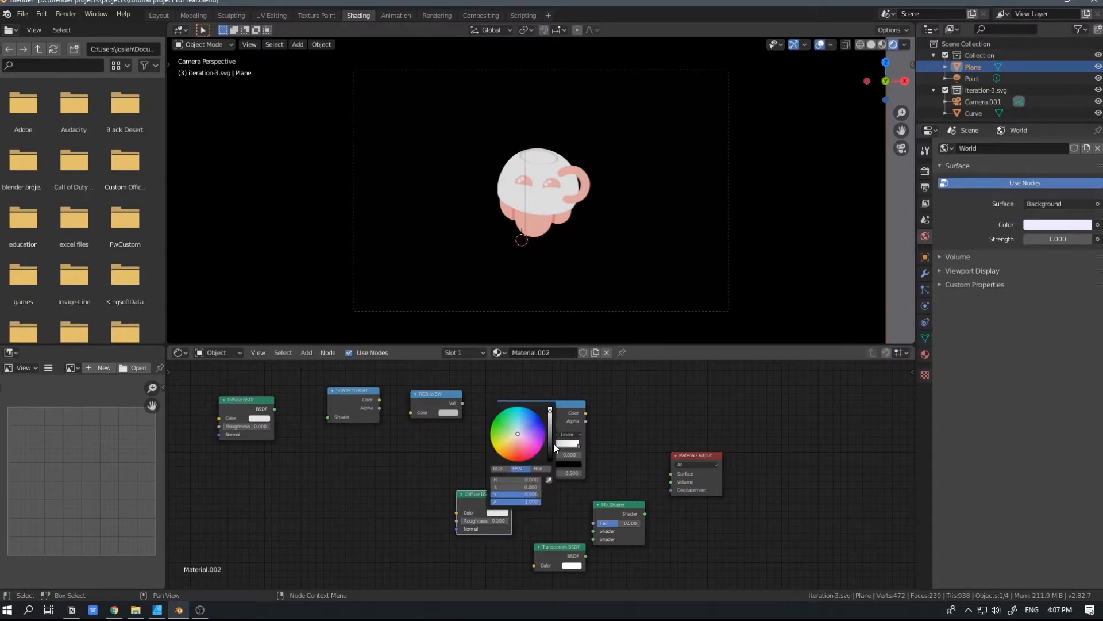
left_click_drag(515, 446, 551, 465)
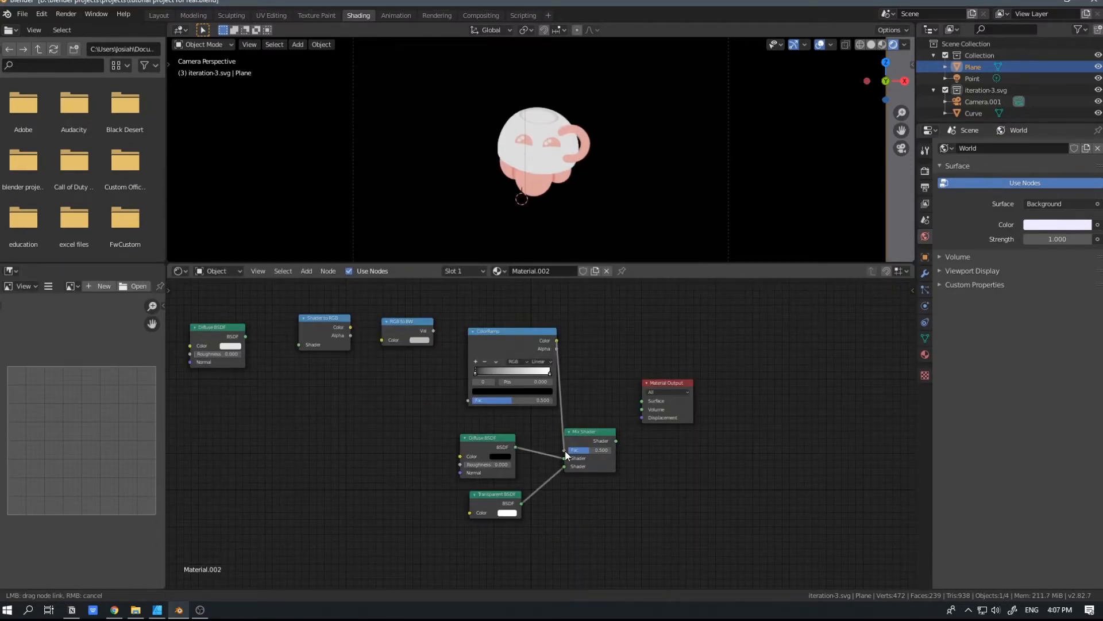
Link the first Diffuse BSDF through Shader to RGB into RGB to BW, and the Mix Shader to the Material Output's Surface.
left_click_drag(352, 323, 392, 339)
left_click_drag(355, 329, 376, 343)
left_click_drag(352, 327, 381, 342)
left_click_drag(245, 337, 299, 345)
left_click_drag(612, 402, 641, 400)
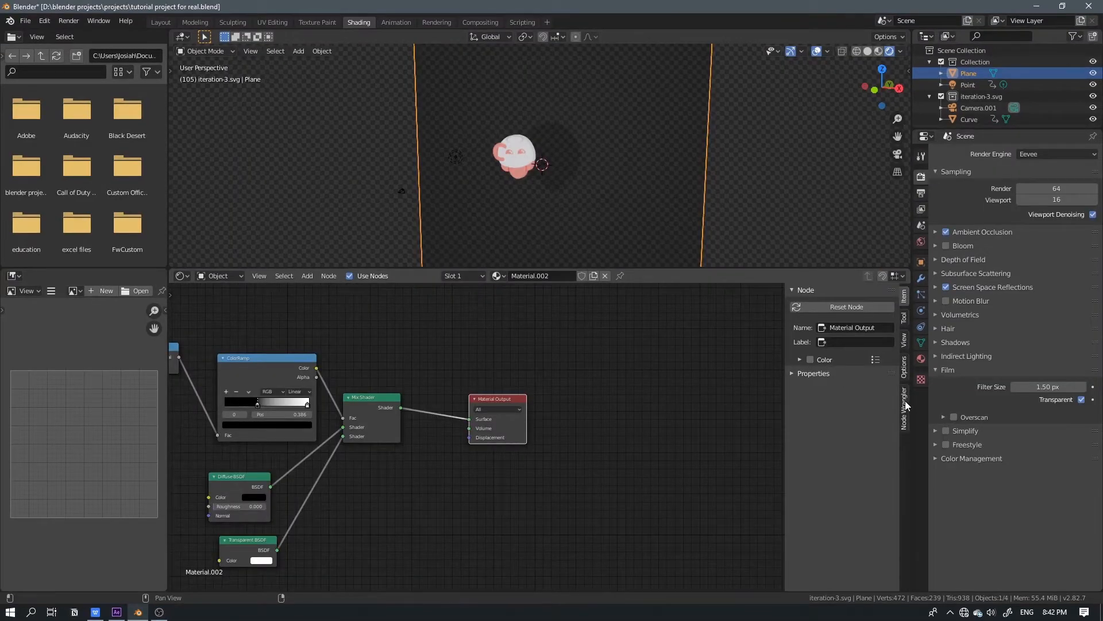
Change the plane material's blend mode to one that supports transparency and enable the transparent film background for rendering.
left_click(905, 402)
left_click(904, 366)
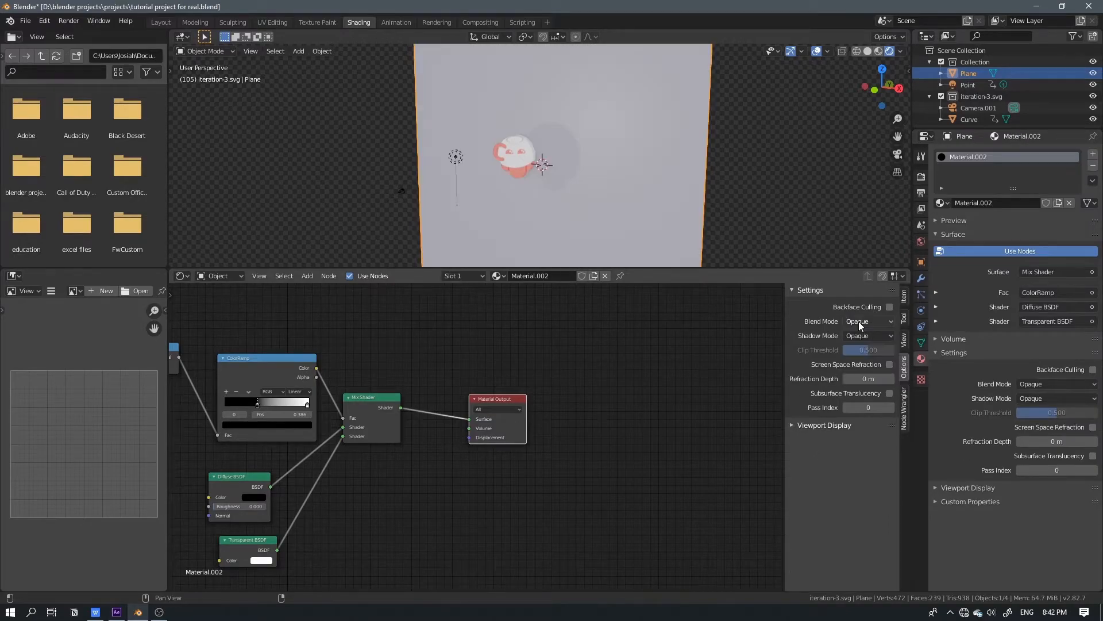
left_click(861, 320)
left_click(871, 371)
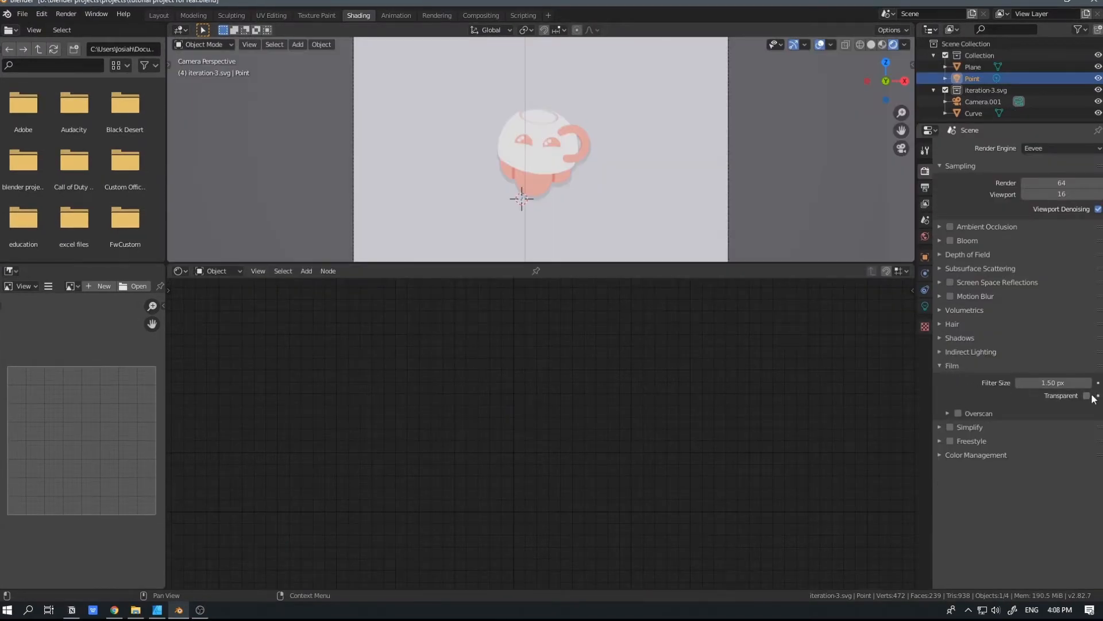
left_click(1087, 396)
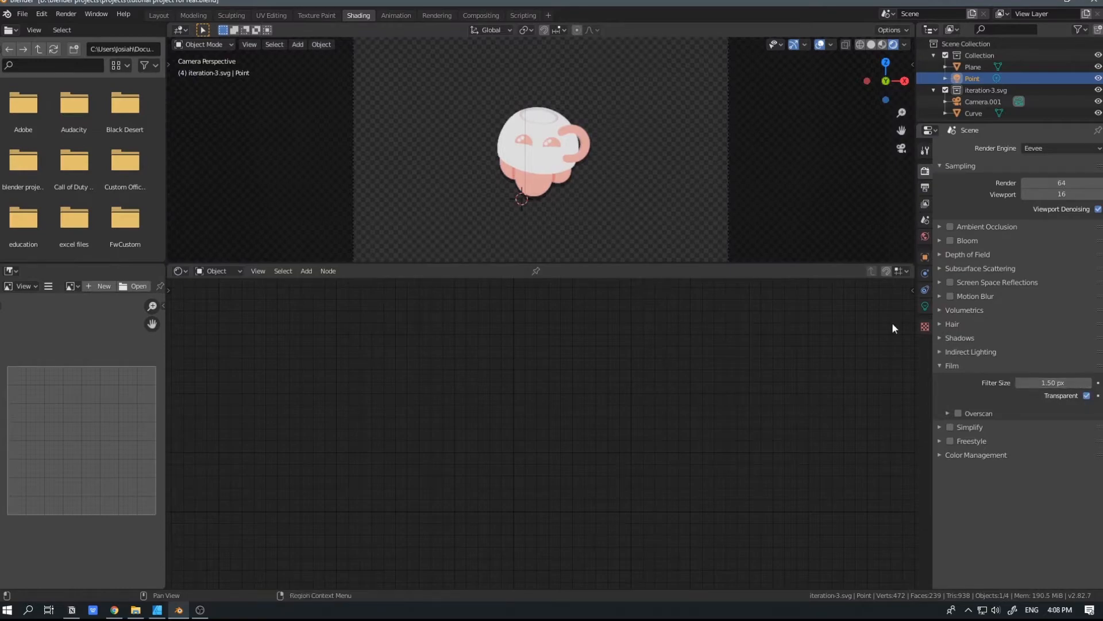
Move the white stop of the plane material's ColorRamp inward and turn the transparent film background back on.
left_click(813, 157)
middle_click_drag(759, 156, 623, 146)
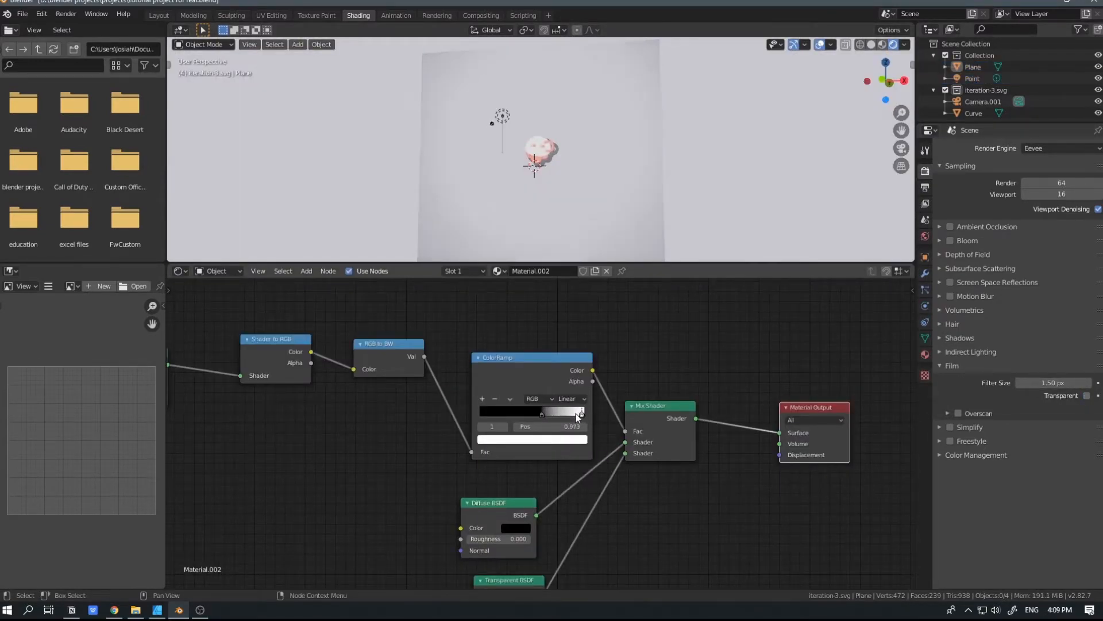
left_click_drag(578, 417, 560, 418)
left_click(1086, 396)
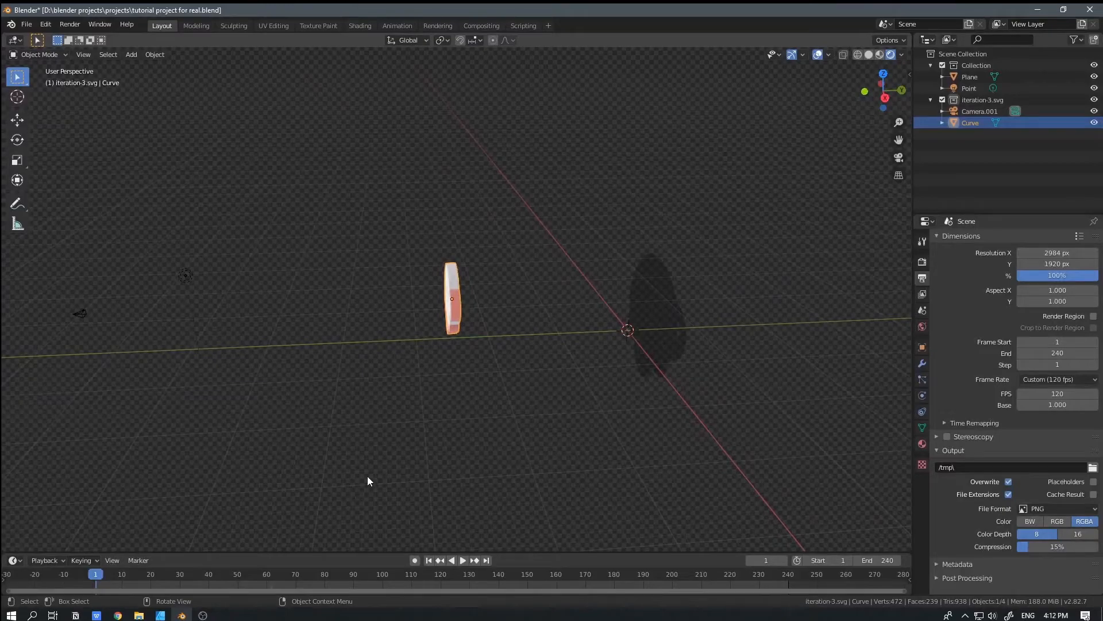
Keyframe the cup's location, rotation and scale at frame 1, move it along Y and play the animation.
key("i")
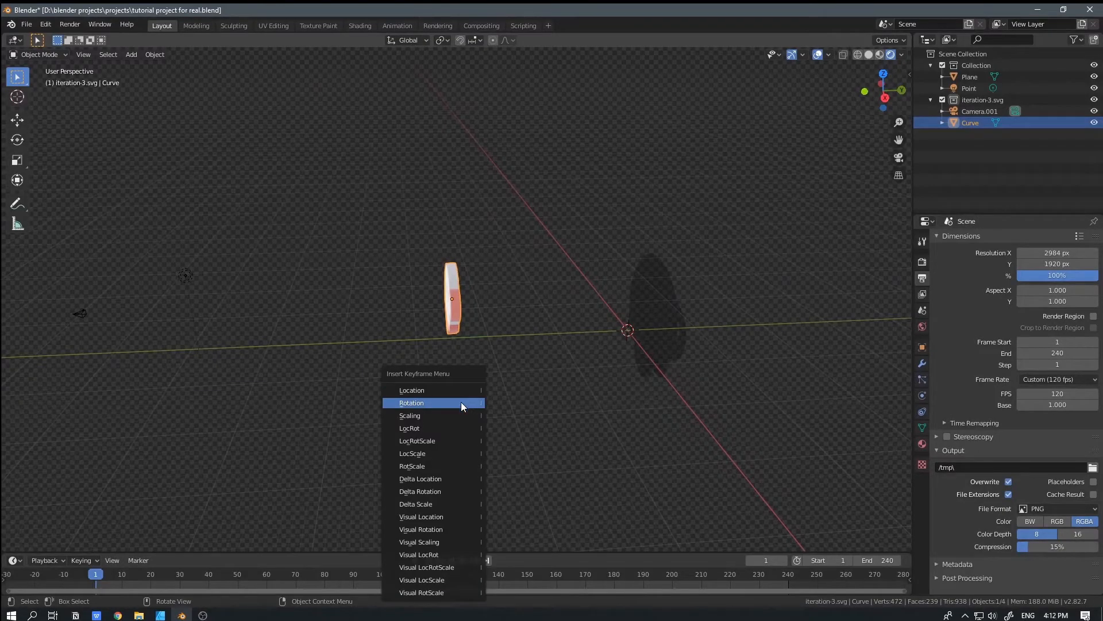
left_click(456, 441)
key("g")
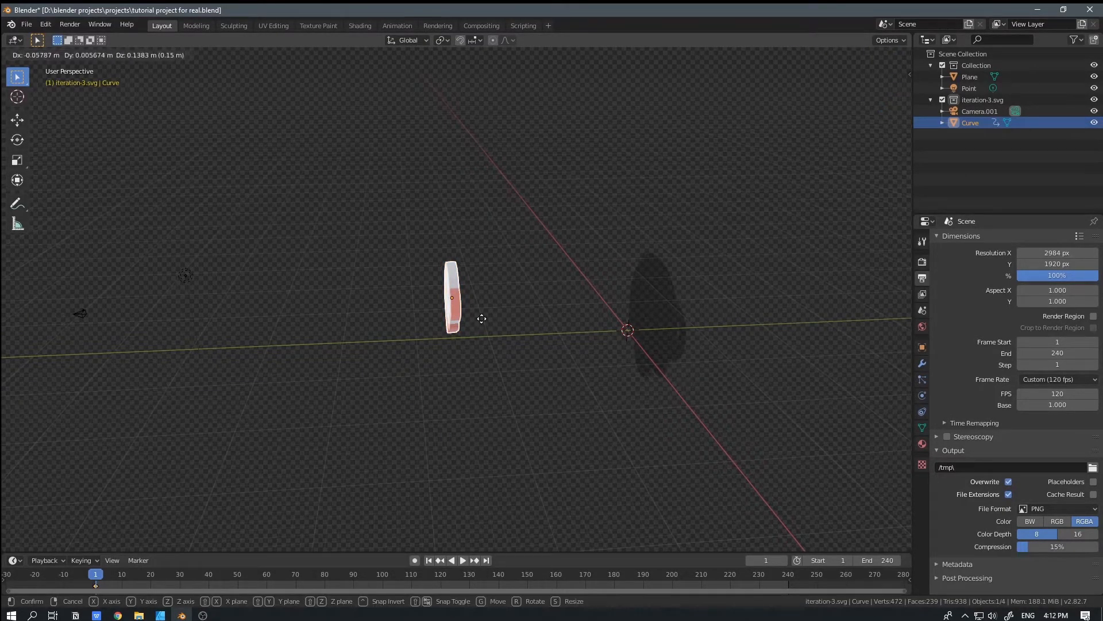
key("y")
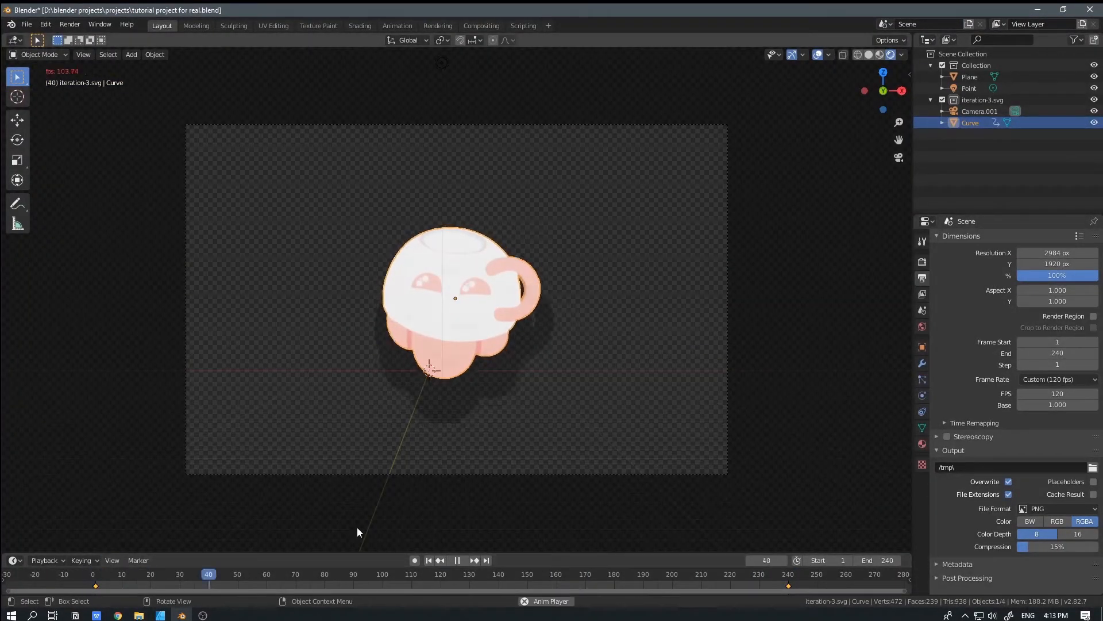
key("Escape")
key("space")
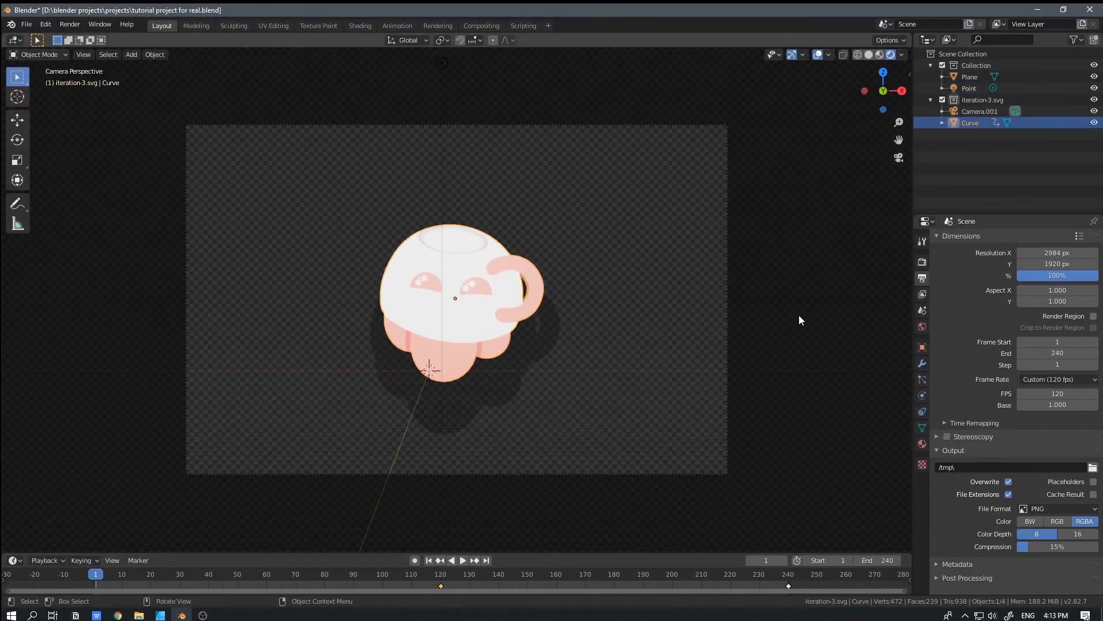
Duplicate the cup's keyframe, scale the cup at an in-between frame and keyframe it.
key("shift+d")
left_click_drag(327, 574, 584, 579)
key("s")
key("i")
key("space")
key("space")
Shift the cup's in-between keyframe to frame 69, save the file and check the playback.
left_click(311, 579)
key("g")
mouse_move(310, 579)
left_mouse_down()
mouse_move(789, 576)
mouse_move(301, 576)
left_mouse_up()
key("g")
key("ctrl+s")
key("space")
key("space")
left_click_drag(414, 579, 792, 574)
key("space")
Enable Bloom with threshold 0, radius 3.366 and intensity 0.012 in the render settings.
left_click(922, 262)
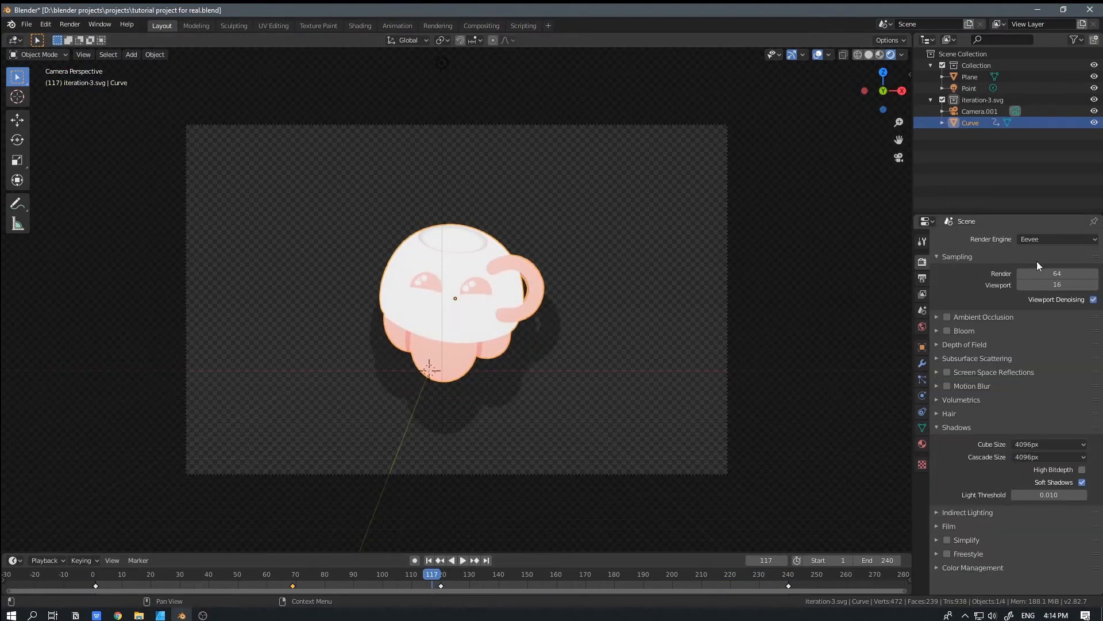
left_click(947, 331)
key("space")
key("space")
left_click(937, 330)
left_click_drag(1063, 373, 1037, 373)
left_click_drag(1049, 348, 1053, 373)
left_click_drag(1049, 398, 1020, 399)
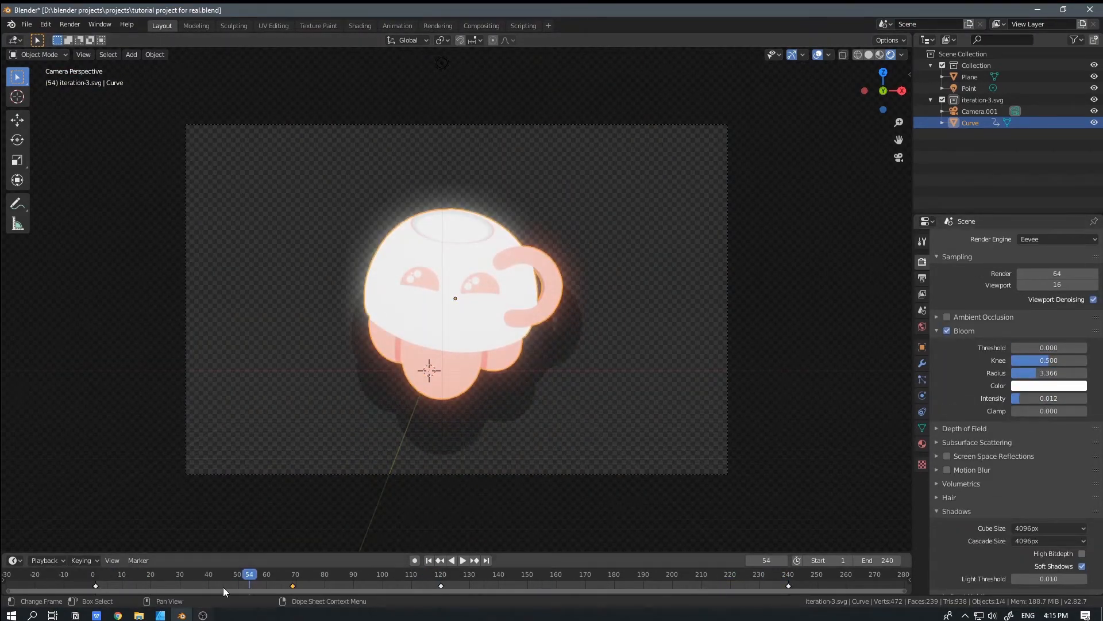
Disable Bloom, enable Ambient Occlusion, Screen Space Reflections and Motion Blur, and play the animation through the camera.
left_click(947, 330)
left_click(947, 317)
left_click(947, 456)
left_click(947, 470)
key("space")
key("space")
middle_click_drag(761, 411, 727, 411)
key("KP_0")
key("space")
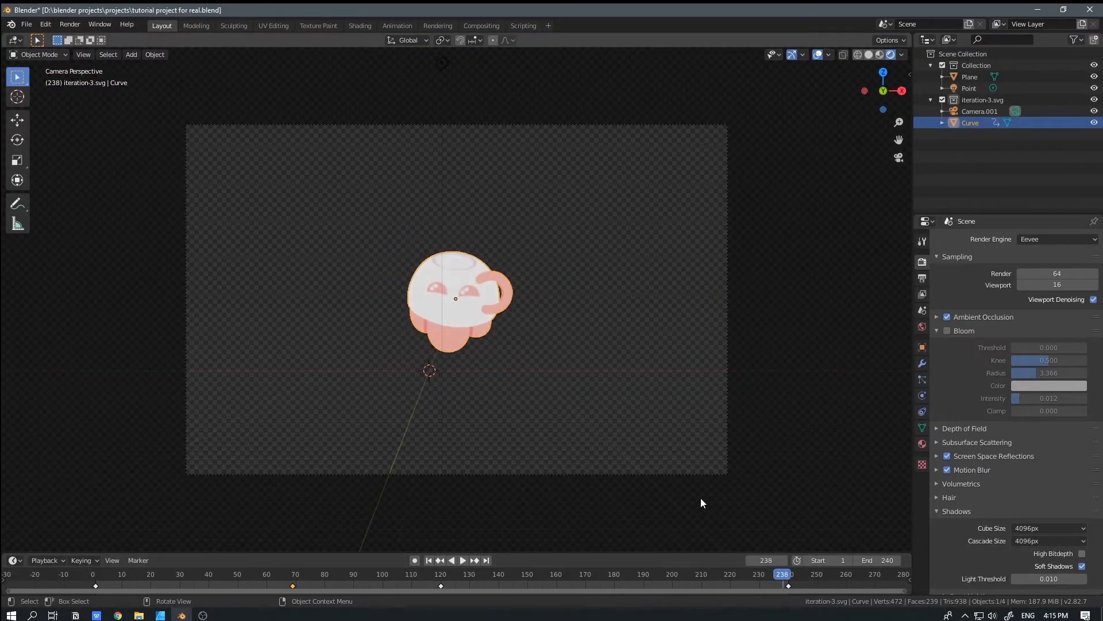
Select the point light and move it about -6.8 m along X at frame 240.
left_click(442, 62)
left_click(789, 578)
key("space")
key("g")
key("x")
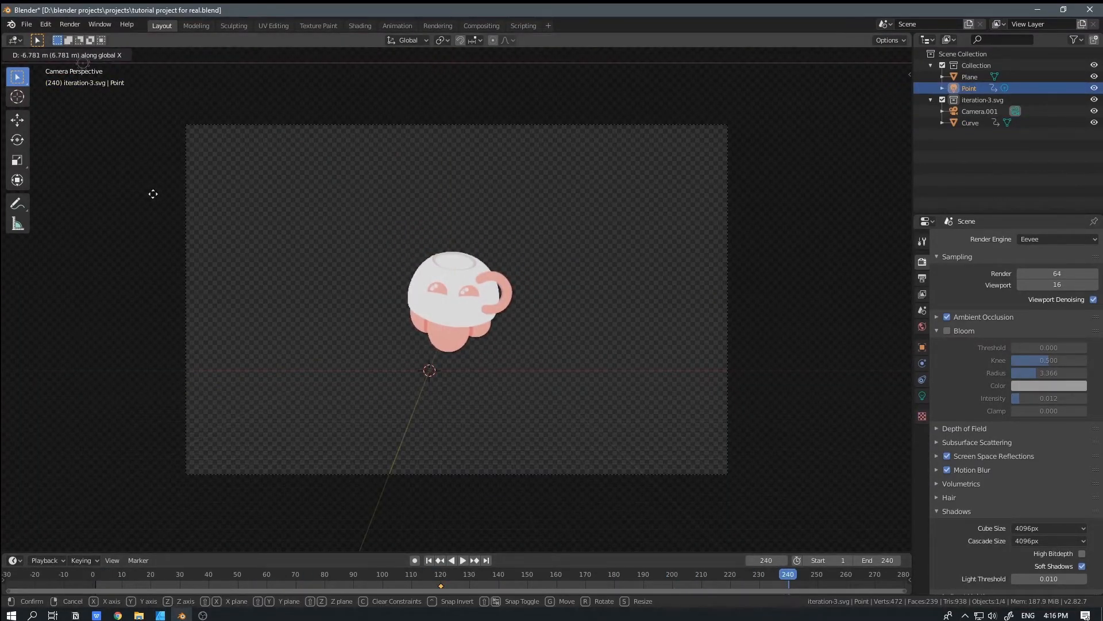
left_click(153, 195)
Reposition the point light along Y and Z and keyframe its transform at frame 240.
key("g")
key("y")
left_click(155, 173)
key("g")
key("z")
left_click(158, 89)
key("i")
left_click(724, 429)
Move the point light's frame 120 keyframe to frame 0 and play the animation.
key("space")
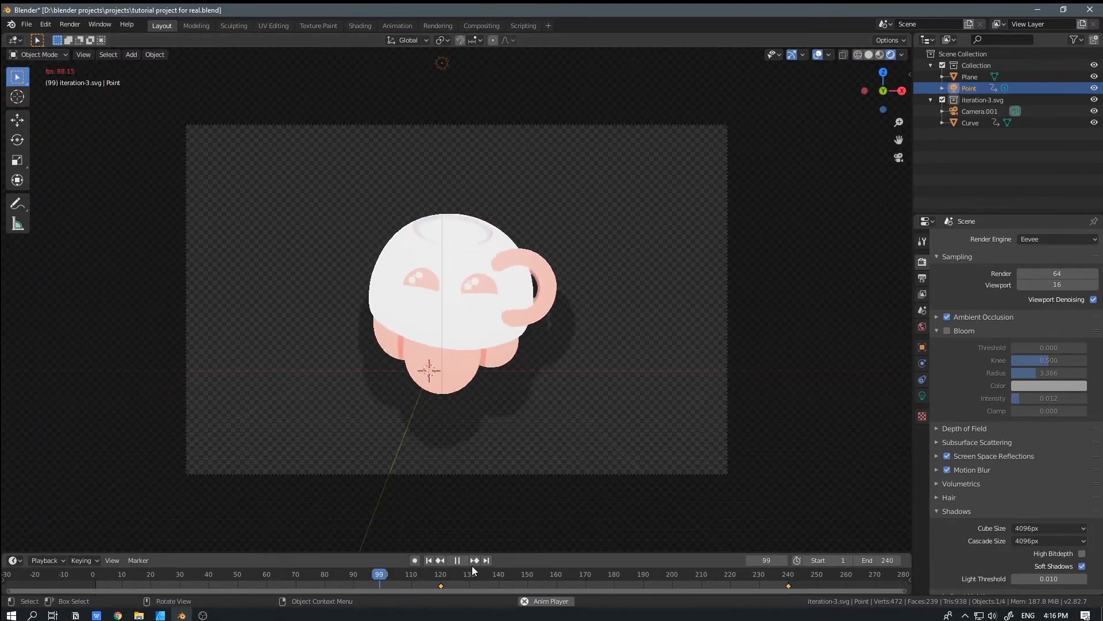
key("space")
key("space")
key("space")
left_click_drag(441, 585, 97, 584)
key("space")
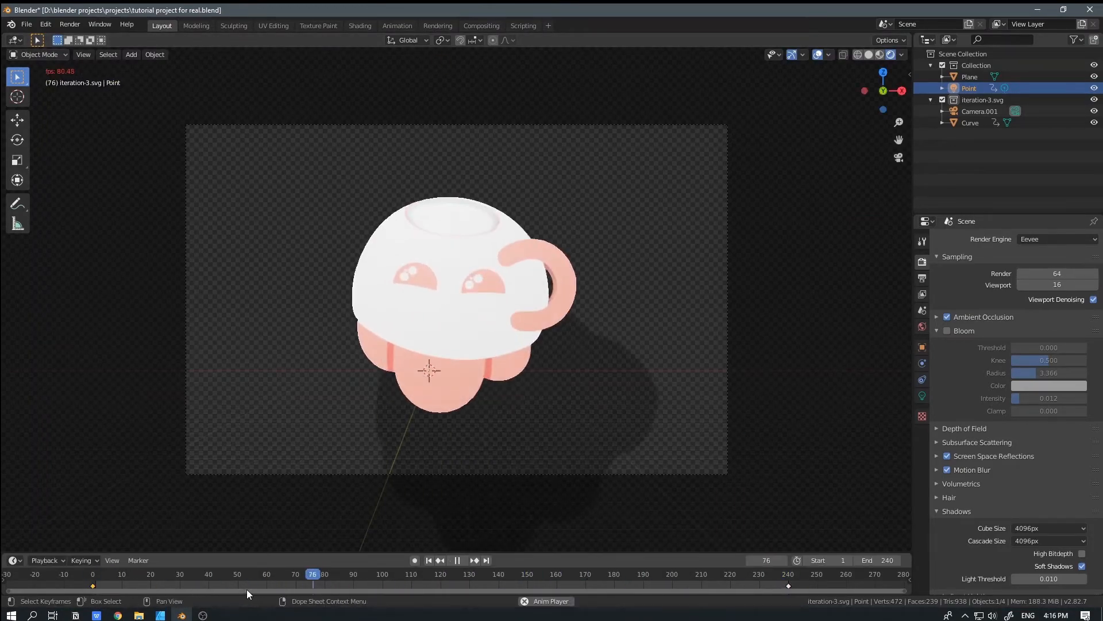
key("space")
Select the cup and change the smaller 3D viewport into a Graph Editor.
left_click(473, 303)
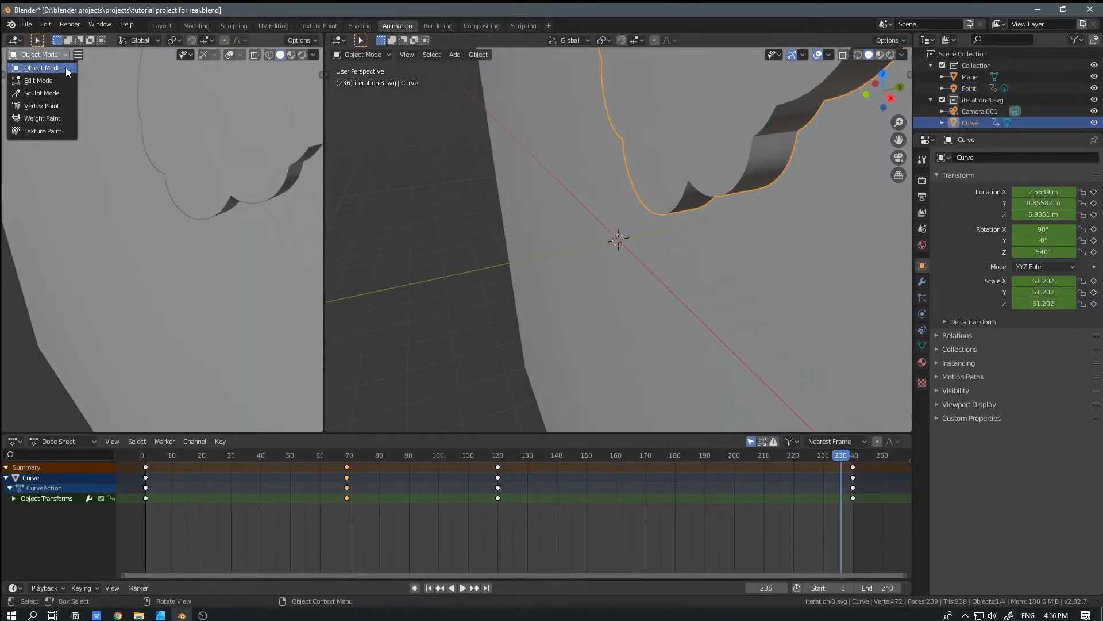
left_click(12, 40)
left_click(161, 103)
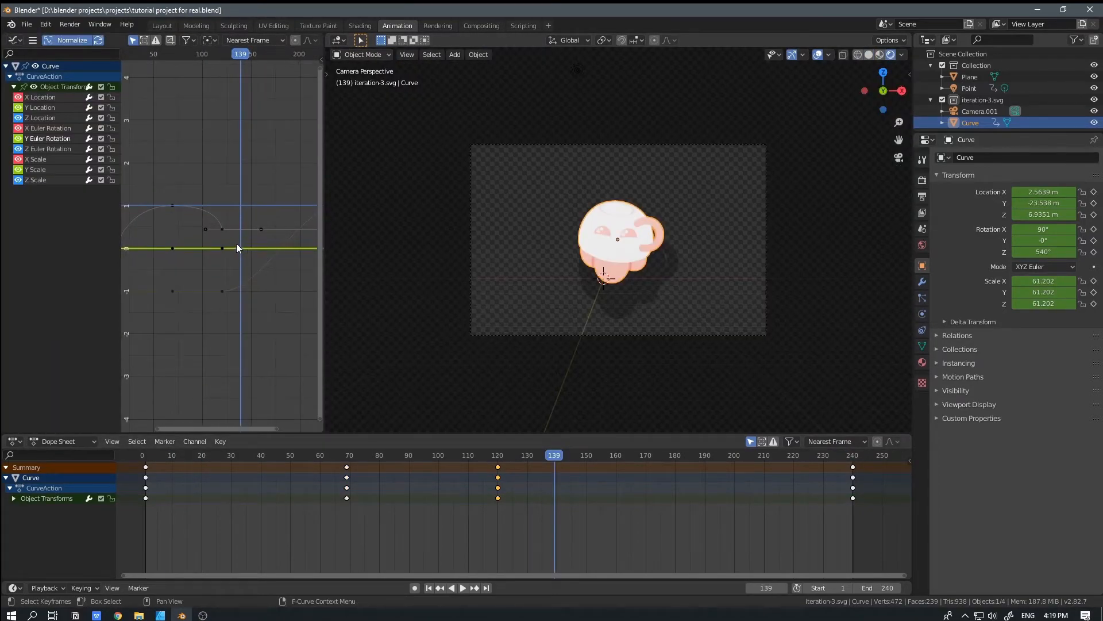
Steepen the frame 120 handle of the cup's scale curves, save the file and check the playback.
left_click_drag(265, 225, 236, 268)
key("ctrl+z")
left_click_drag(564, 460, 119, 475)
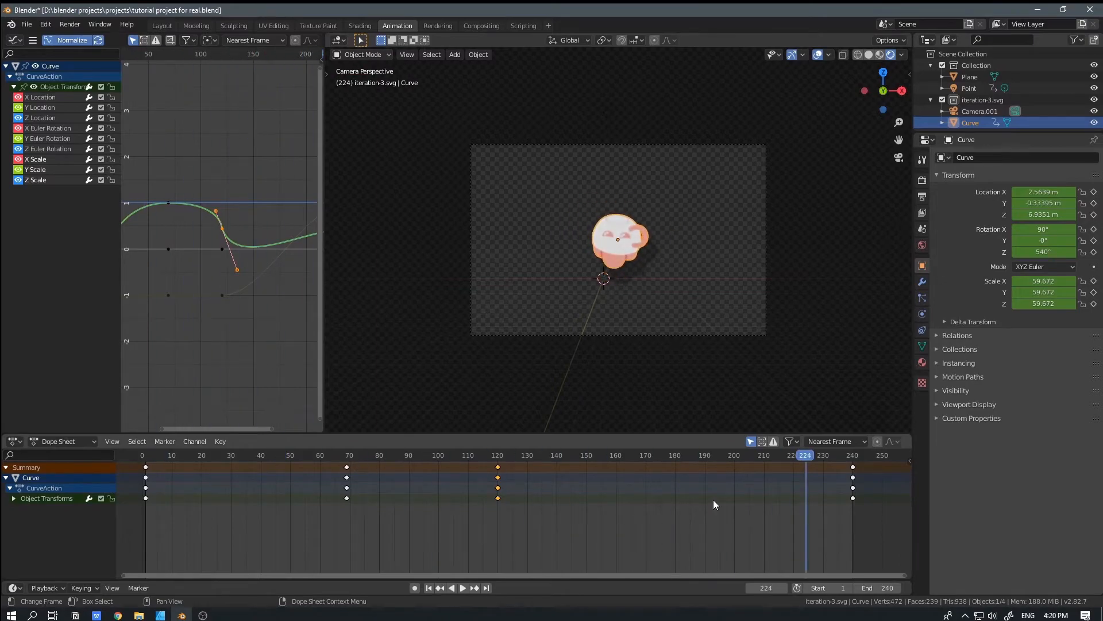
key("ctrl+s")
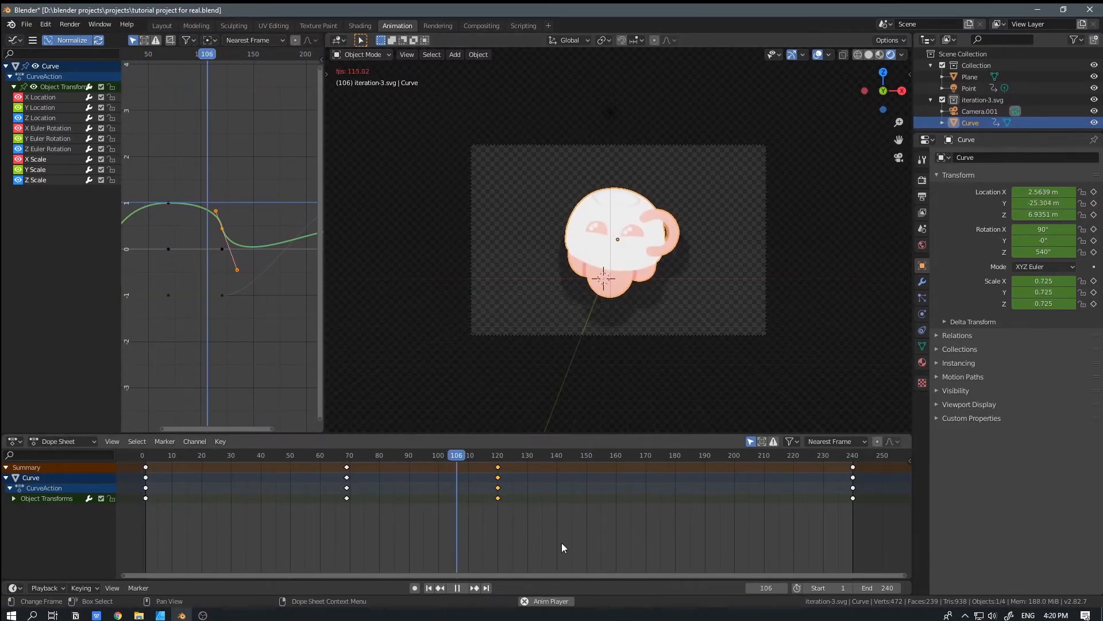
key("space")
Frame all of the cup's curves, reshape a handle near the last keyframe and play the animation.
key("Home")
left_click(54, 130)
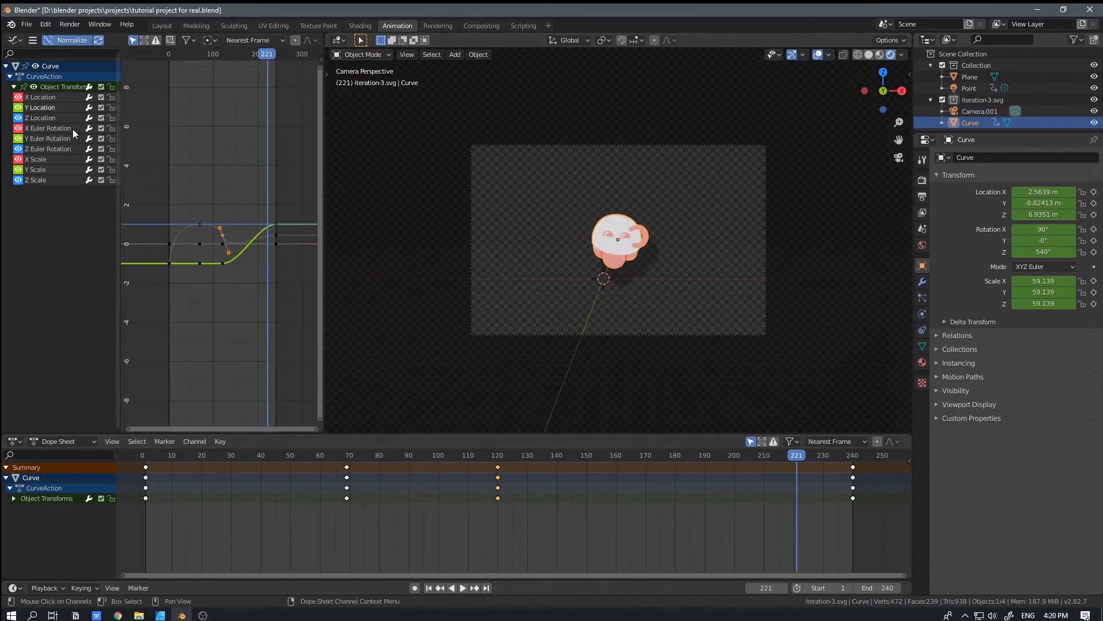
scroll(295, 227, "up", 5)
left_click(302, 217)
left_click_drag(271, 217, 302, 276)
left_click(771, 469)
key("space")
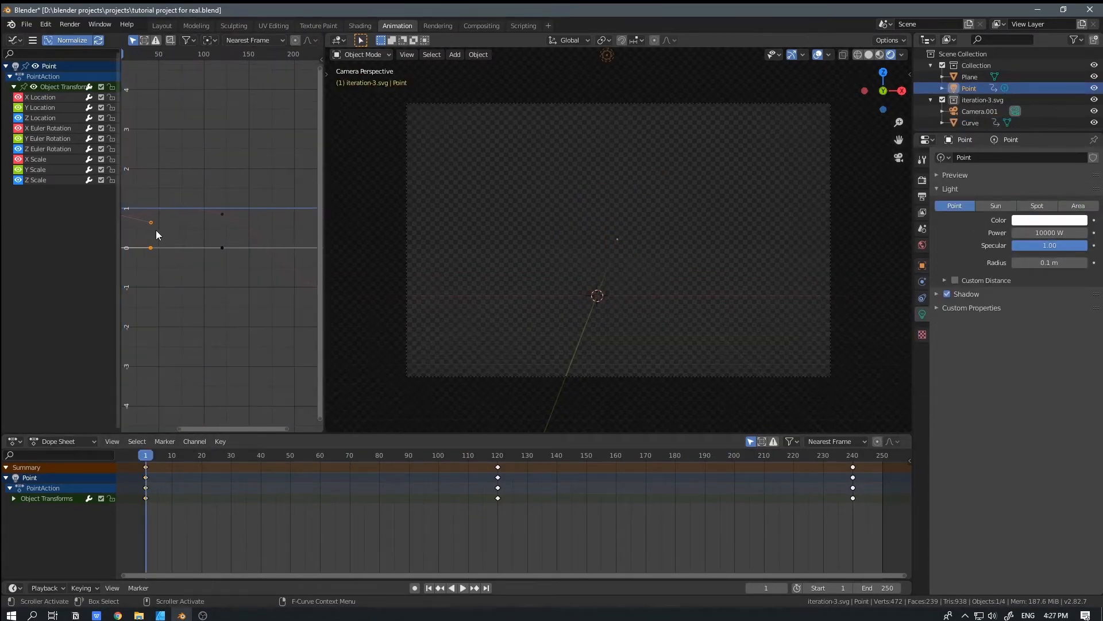
Pull the frame 1 handle of the light's X Location curve downward and adjust its frame 120 key.
middle_click_drag(157, 230, 226, 241)
left_click(220, 235)
key("g")
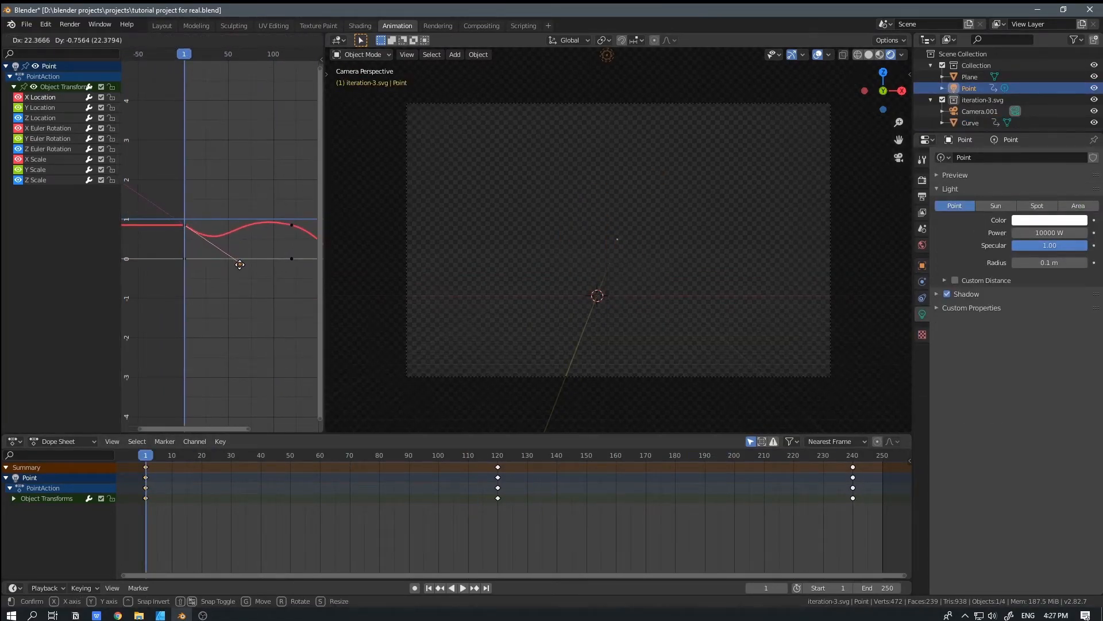
left_click(251, 275)
mouse_move(293, 224)
left_mouse_down()
mouse_move(289, 212)
mouse_move(294, 221)
left_mouse_up()
left_click_drag(184, 55, 253, 74)
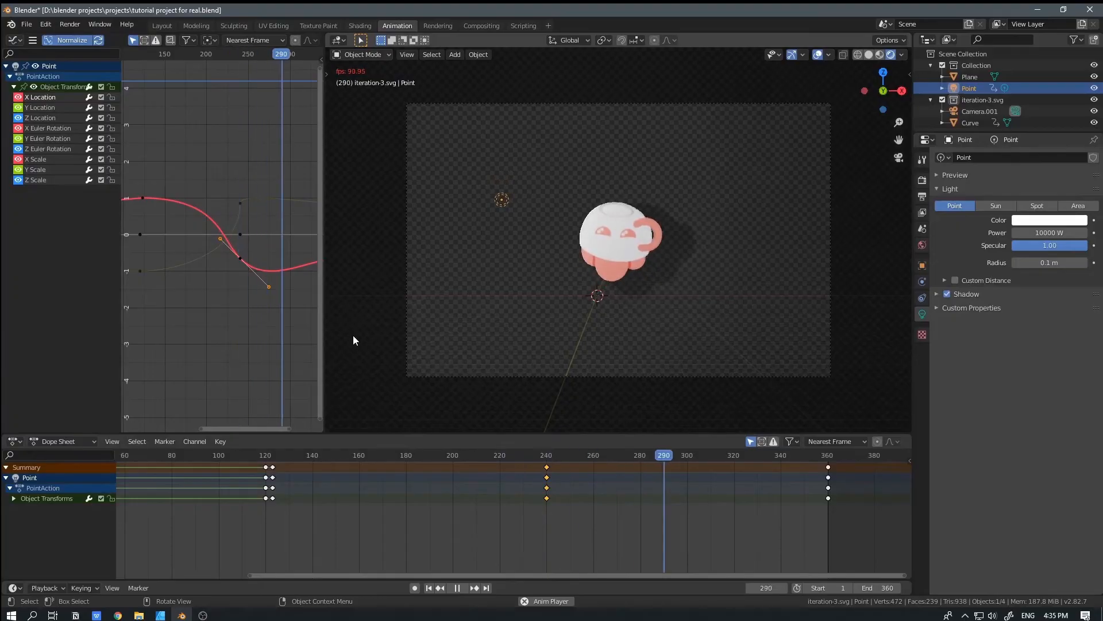
Try to smooth the light's motion by reshaping the curve handles around its frame 240 keyframe.
left_click_drag(229, 225, 253, 239)
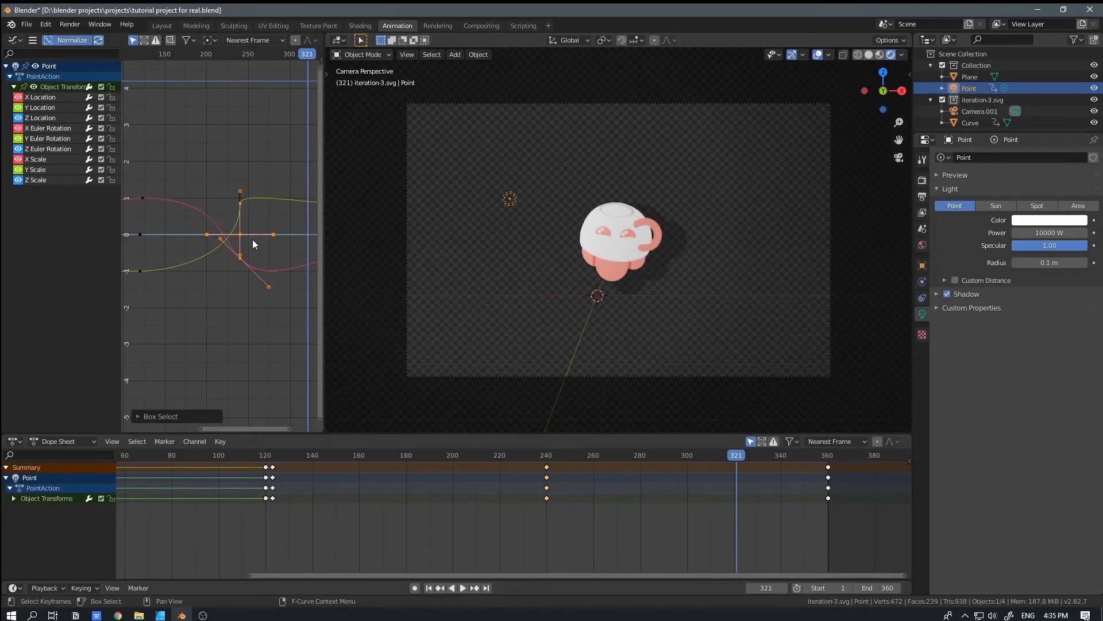
scroll(242, 256, "up", 3)
left_click_drag(254, 157, 227, 185)
left_click_drag(202, 55, 203, 87)
scroll(223, 213, "down", 3)
left_click_drag(224, 207, 248, 246)
key("space")
mouse_move(245, 204)
left_mouse_down()
mouse_move(245, 191)
mouse_move(256, 198)
left_mouse_up()
key("space")
key("space")
key("Escape")
left_click_drag(296, 62, 230, 78)
left_click_drag(230, 54, 134, 86)
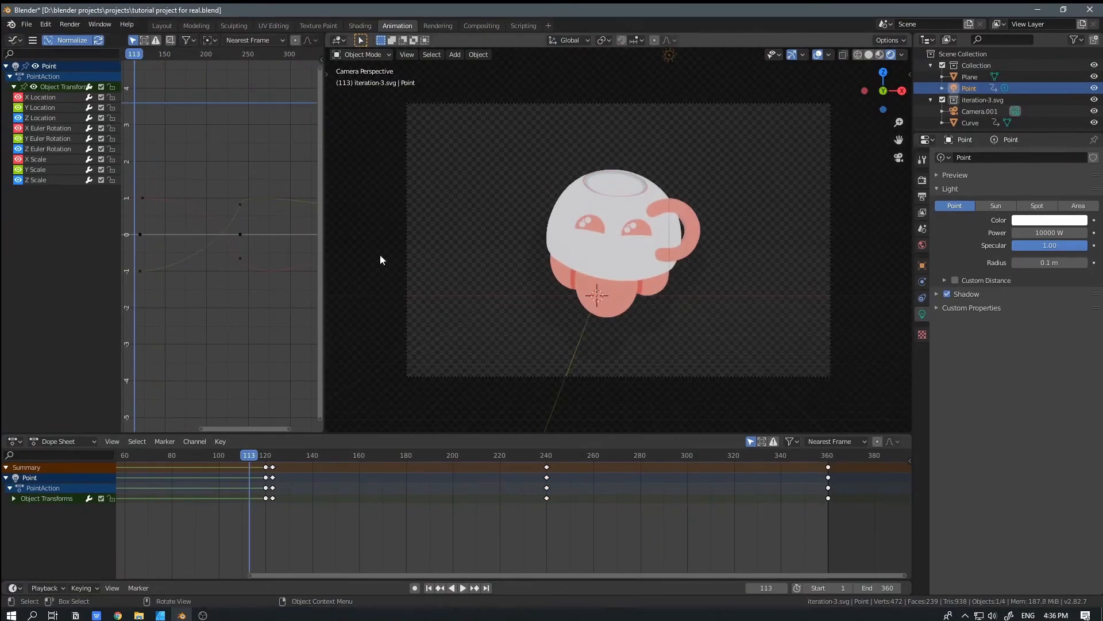
Delete the point light's keyframe at frame 240 and check the playback.
left_click(547, 467)
key("Delete")
left_click_drag(222, 54, 199, 143)
key("space")
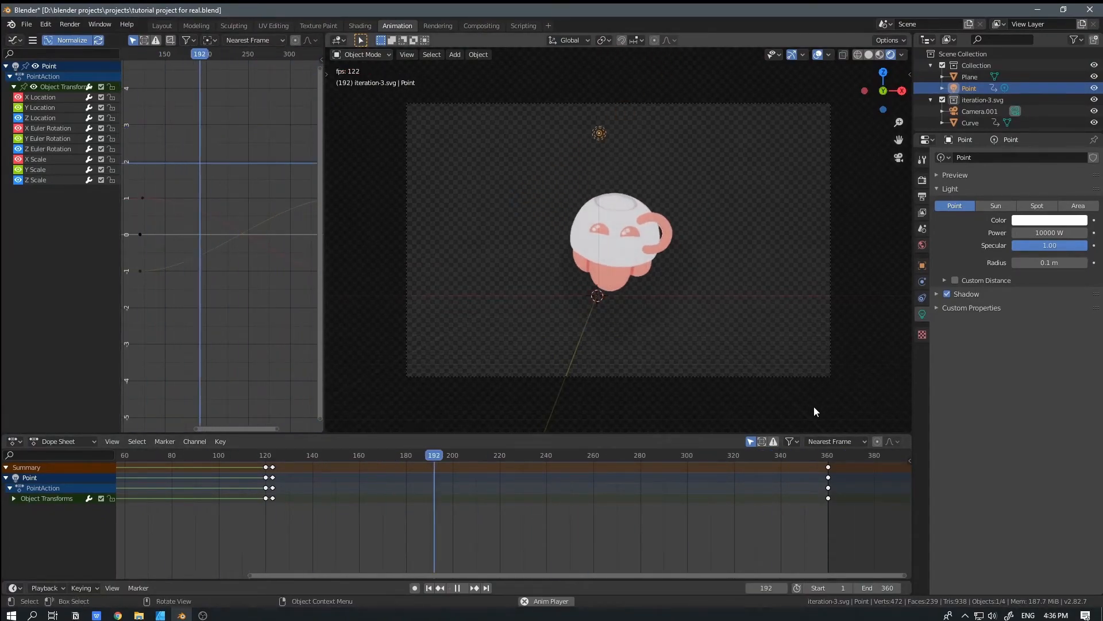
key("space")
Delete the point light's keyframe at frame 360 and play the animation.
scroll(222, 239, "down", 7)
left_click(828, 467)
key("Delete")
key("space")
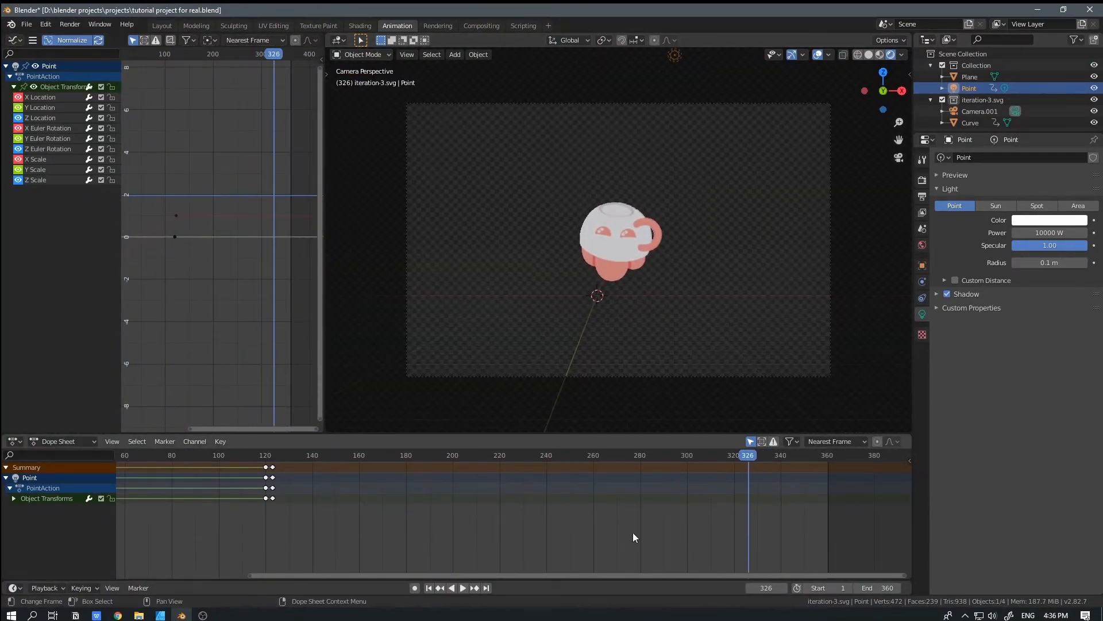
key("space")
Delete the point light's frame 120 keyframe and insert a new keyframe at frame 360.
key("ctrl+z")
key("Delete")
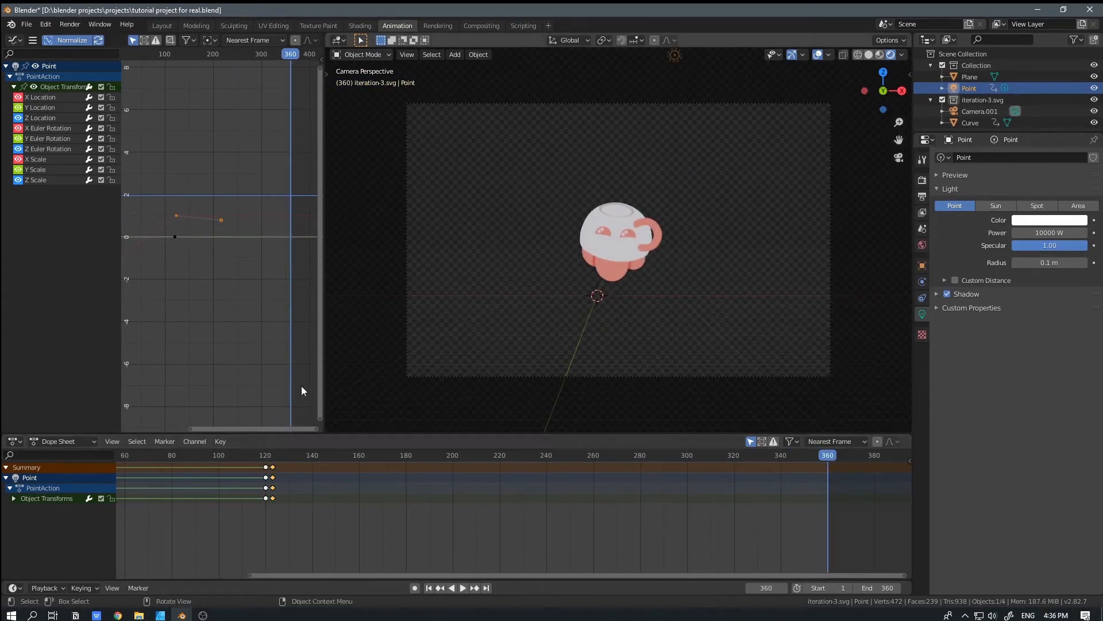
left_click(174, 236)
middle_click_drag(201, 230, 287, 240)
scroll(230, 245, "down", 2)
key("space")
key("i")
key("ctrl+z")
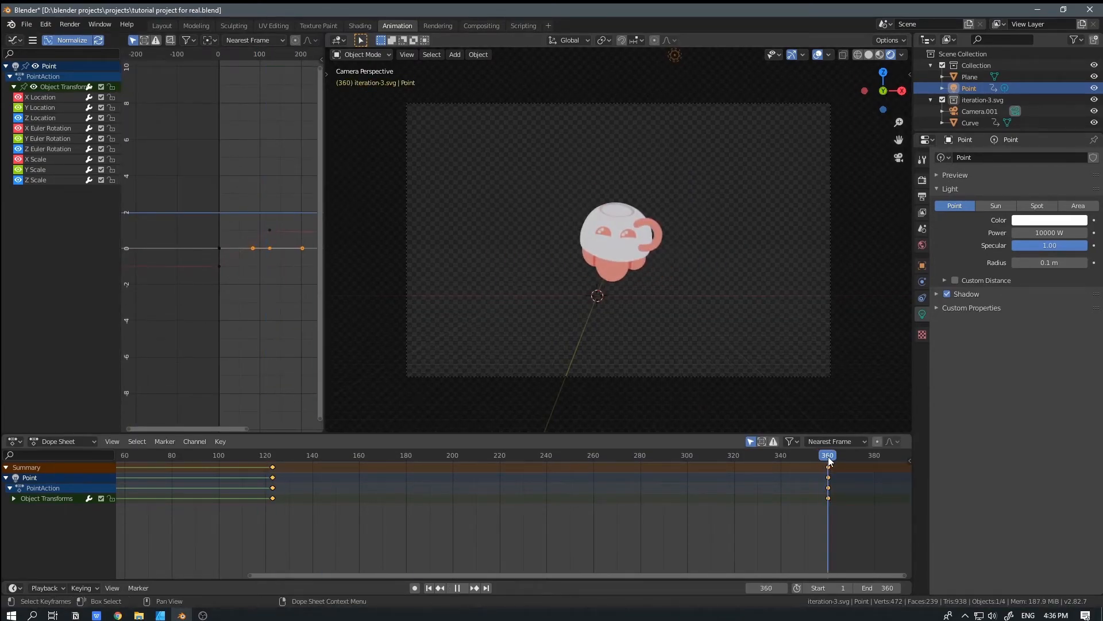
Reposition the point light along Y and X at frame 360 and play the animation.
key("g")
key("y")
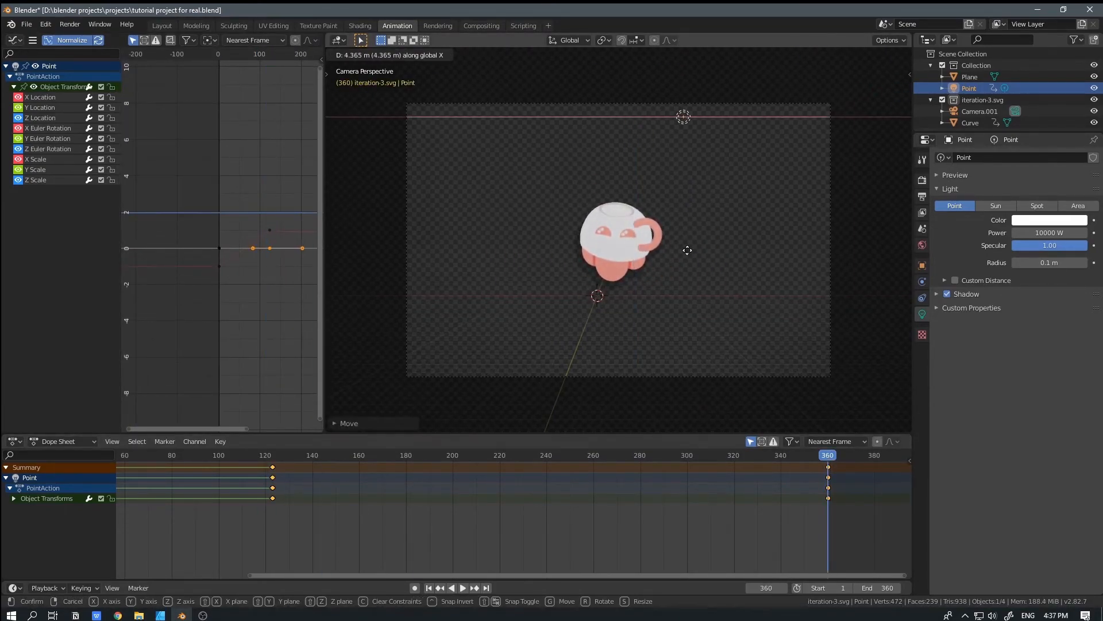
key("Escape")
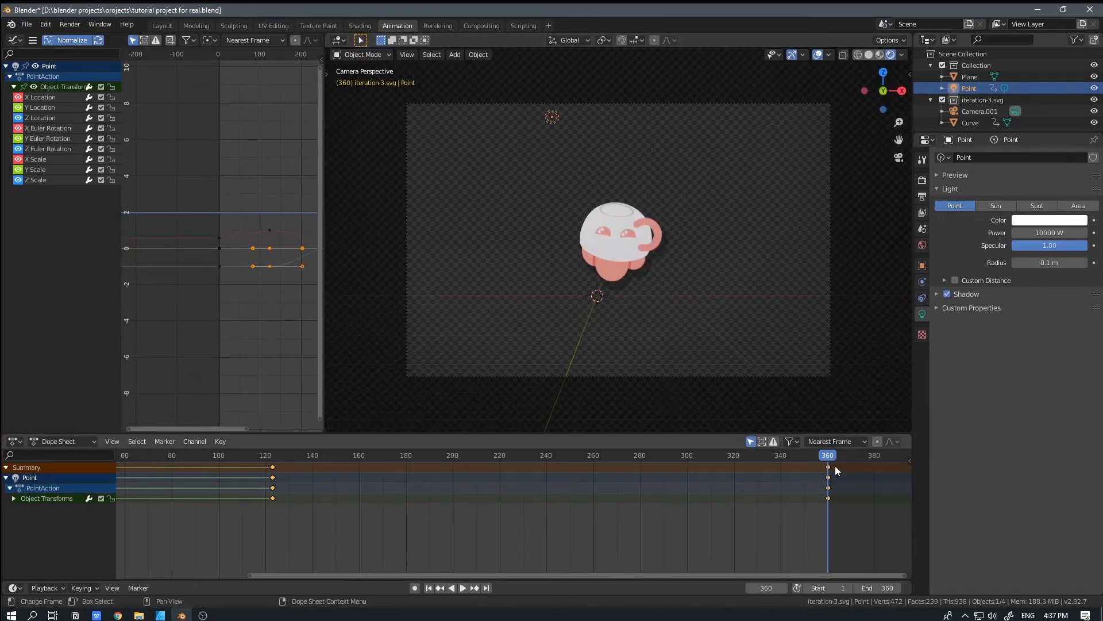
key("shift+ctrl+space")
key("space")
Move the point light's frame 360 keyframe to frame 320 and check the playback.
key("g")
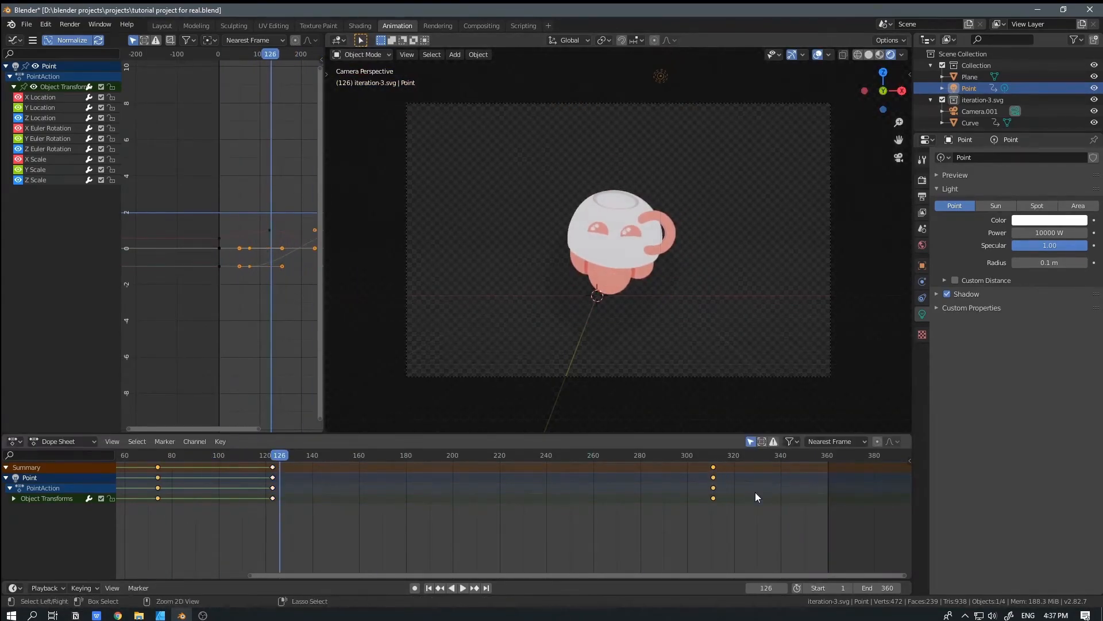
key("Escape")
left_click(828, 488)
key("g")
left_click(628, 485)
key("space")
key("space")
key("g")
key("space")
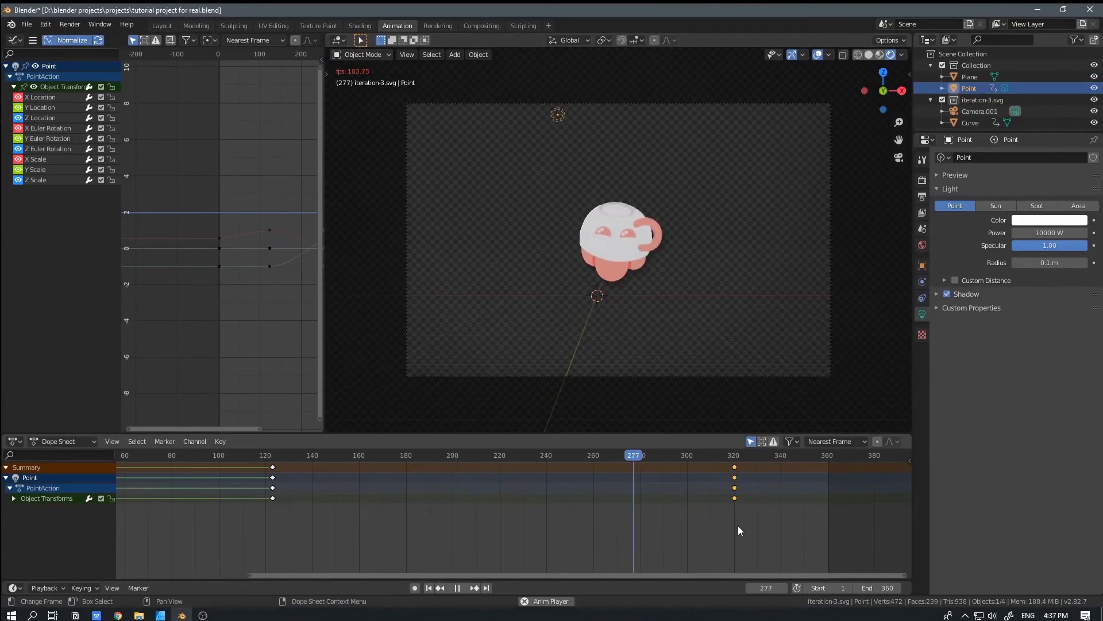
key("space")
Set the world background strength to 0, darken its color to black and open the Film render settings.
left_click(922, 245)
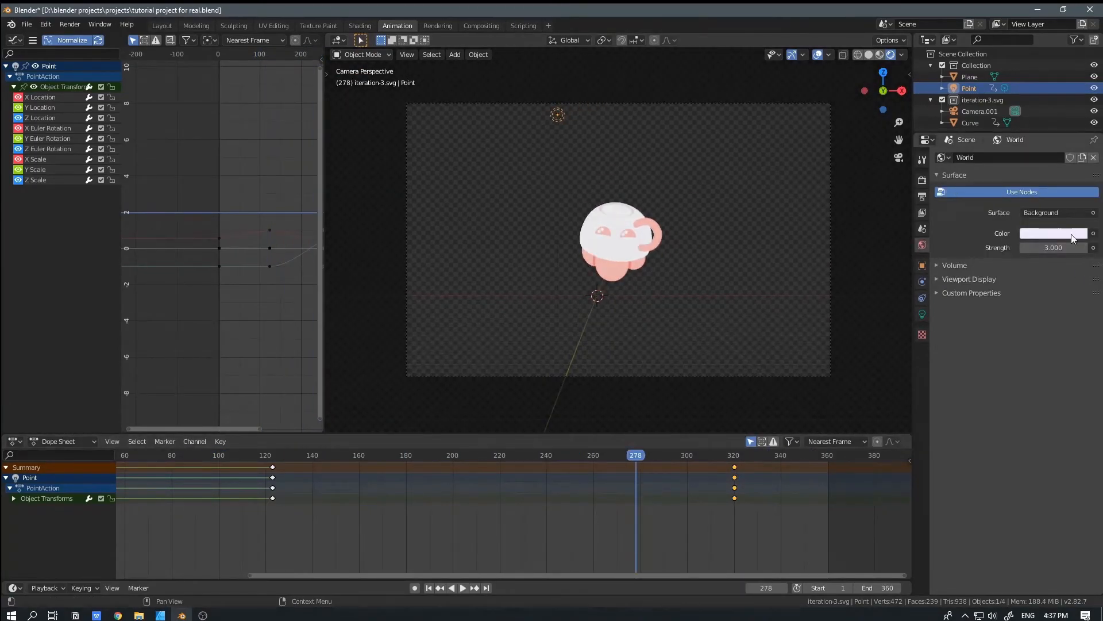
left_click(1070, 234)
left_click(360, 455)
double_click(1053, 247)
type("0")
key("Return")
left_click(1052, 235)
left_click_drag(1081, 75, 1082, 161)
left_click(922, 180)
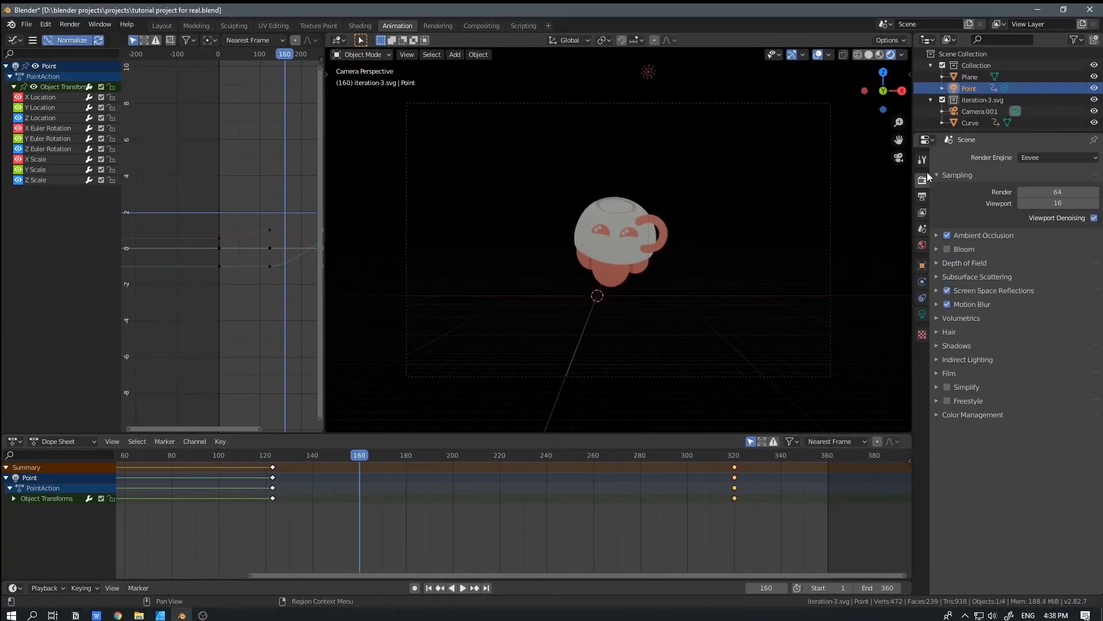
left_click(948, 373)
Set the world background color to white with strength 1, play the animation and select the plane.
left_click(923, 245)
left_click(1053, 234)
left_click_drag(367, 455, 465, 463)
left_click(1053, 233)
left_click_drag(1081, 160, 1081, 69)
double_click(1053, 248)
type("1")
key("Return")
key("space")
key("space")
left_click(741, 339)
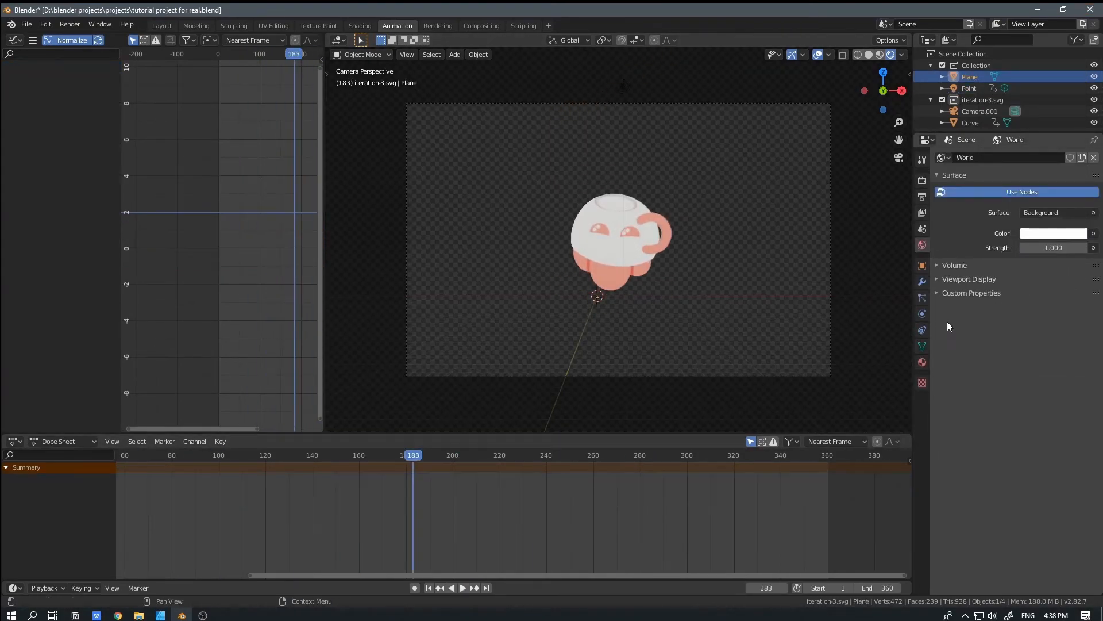
Try switching the Film Transparent option in the render settings, undoing the change.
left_click(944, 293)
left_click(922, 179)
left_click(1083, 402)
key("ctrl+z")
key("ctrl+z")
Inspect the cup from an angle at other frames and undo the recent changes back to the point light selection.
left_click(767, 264)
middle_click_drag(767, 264, 745, 267)
left_click_drag(261, 456, 488, 472)
key("ctrl+z")
key("ctrl+z")
key("ctrl+z")
key("ctrl+z")
key("ctrl+z")
key("ctrl+z")
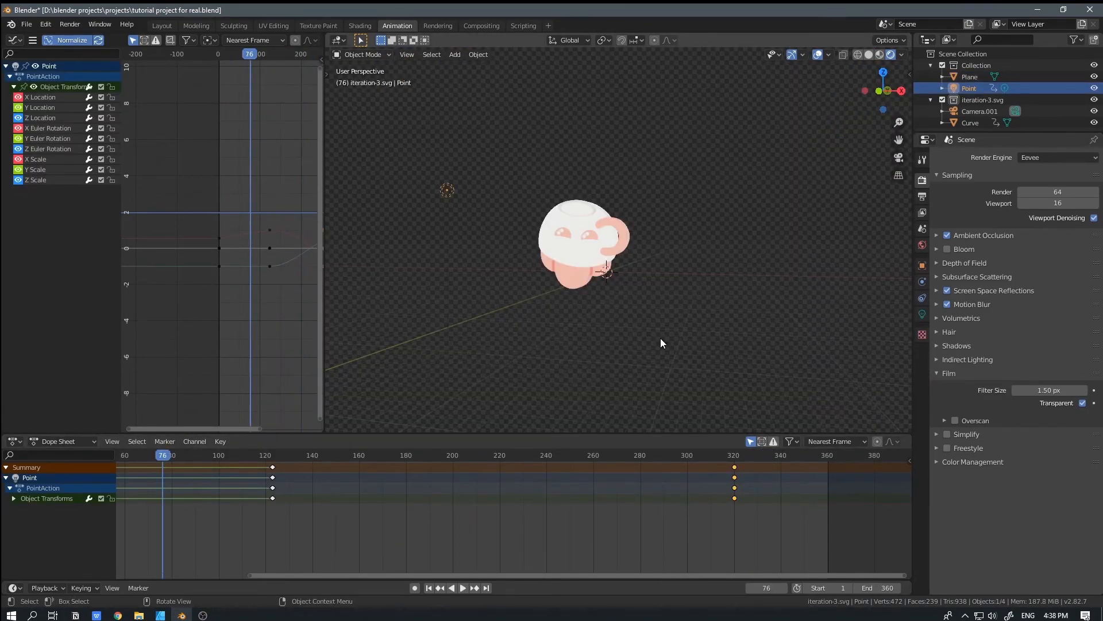
key("ctrl+z")
key("ctrl+z")
Return to the camera view, check the animation at frame 285 and save the project.
middle_click_drag(660, 338, 708, 257)
scroll(707, 257, "up", 5)
key("KP_0")
left_click_drag(635, 455, 651, 489)
middle_click_drag(341, 509, 556, 511)
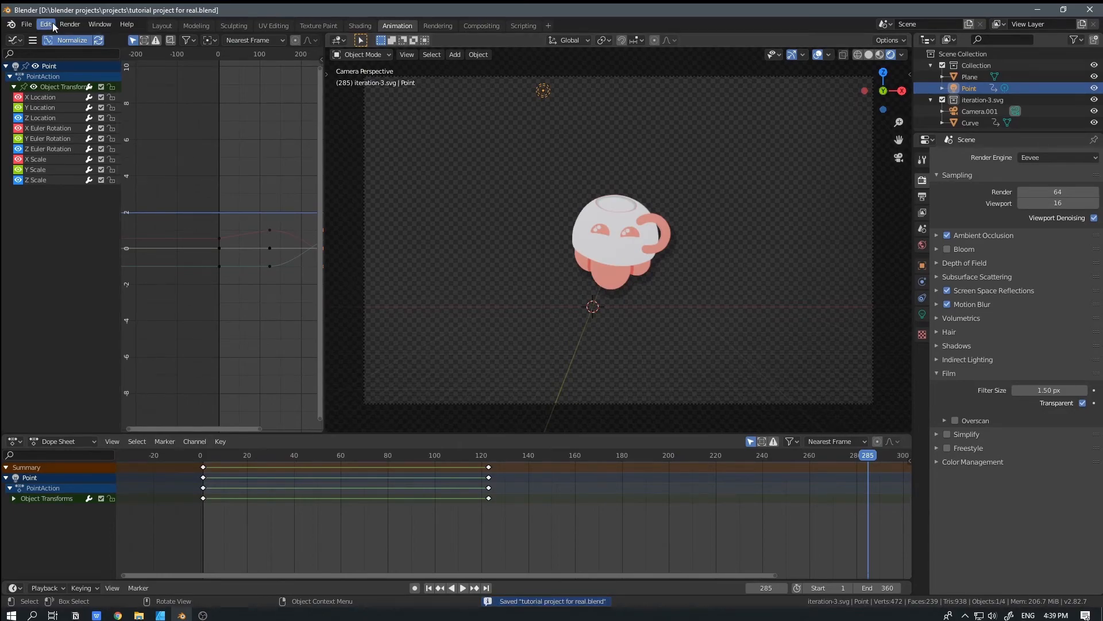
Render the full animation.
left_click(70, 25)
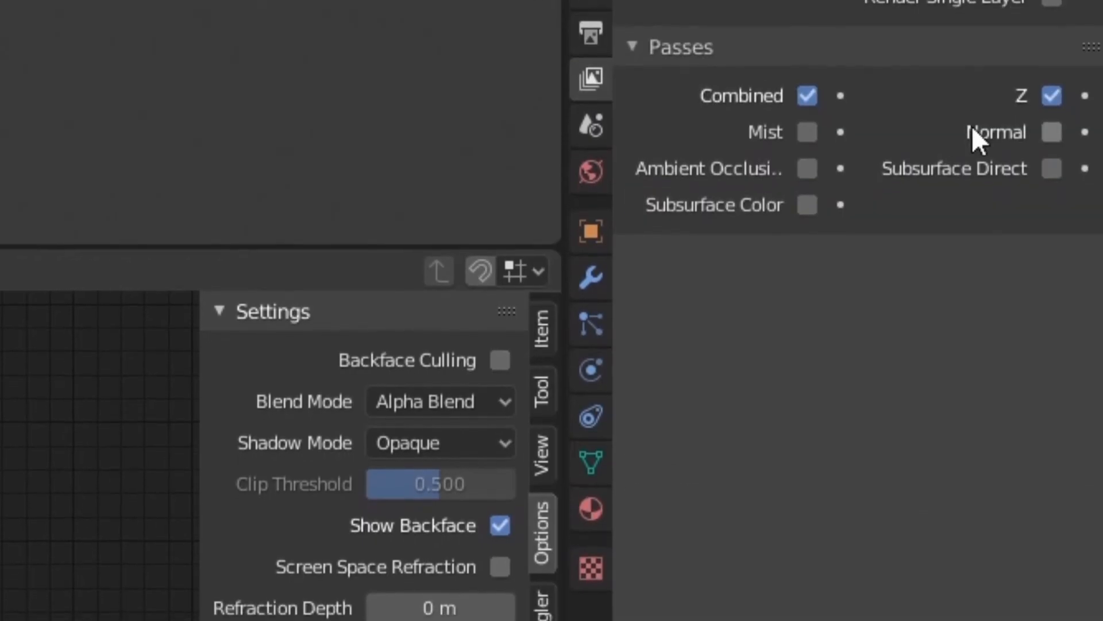
left_click(595, 15)
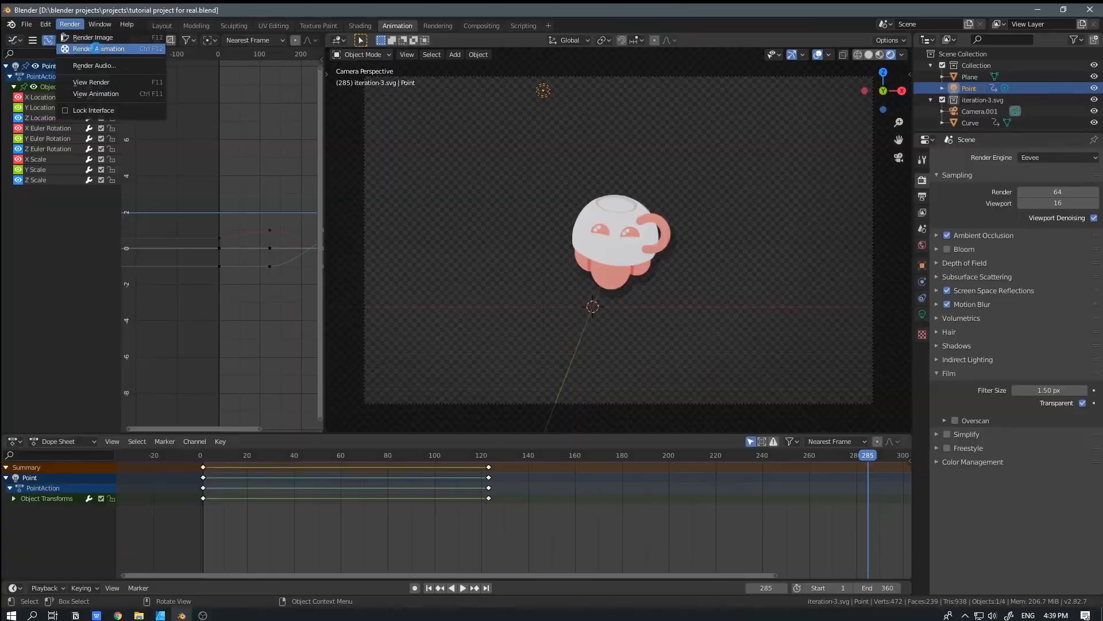
left_click(86, 48)
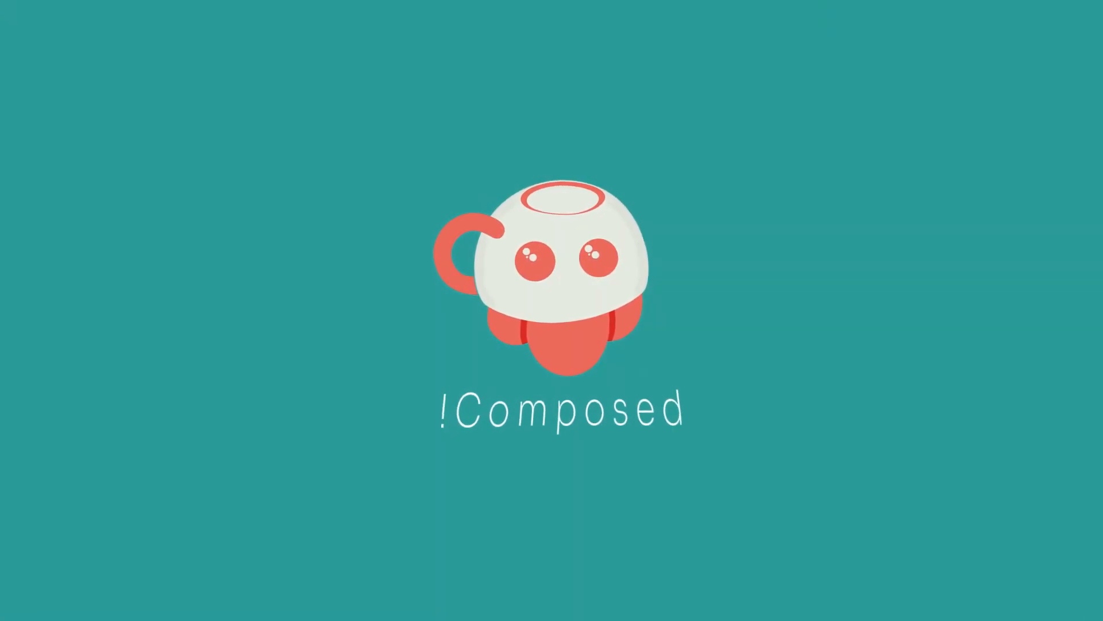